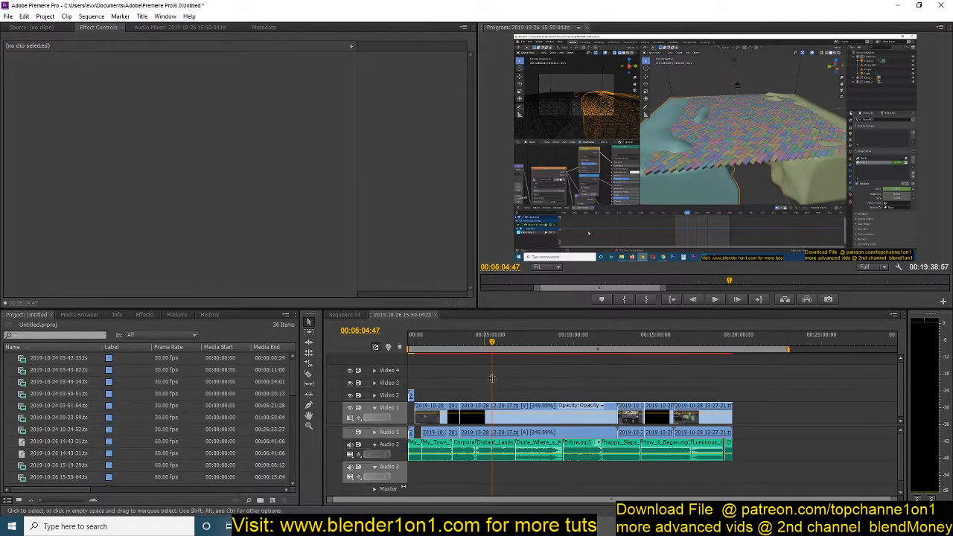
Move the sequence playhead to about 00:07:21 and play a few seconds of the recorded ground setup
drag(557, 342, 530, 344)
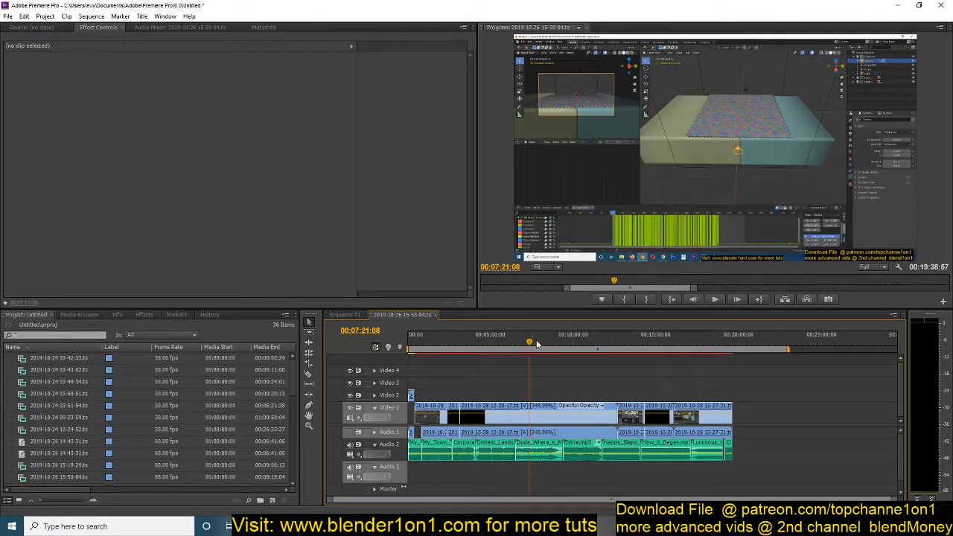
key(space)
click(871, 526)
click(793, 419)
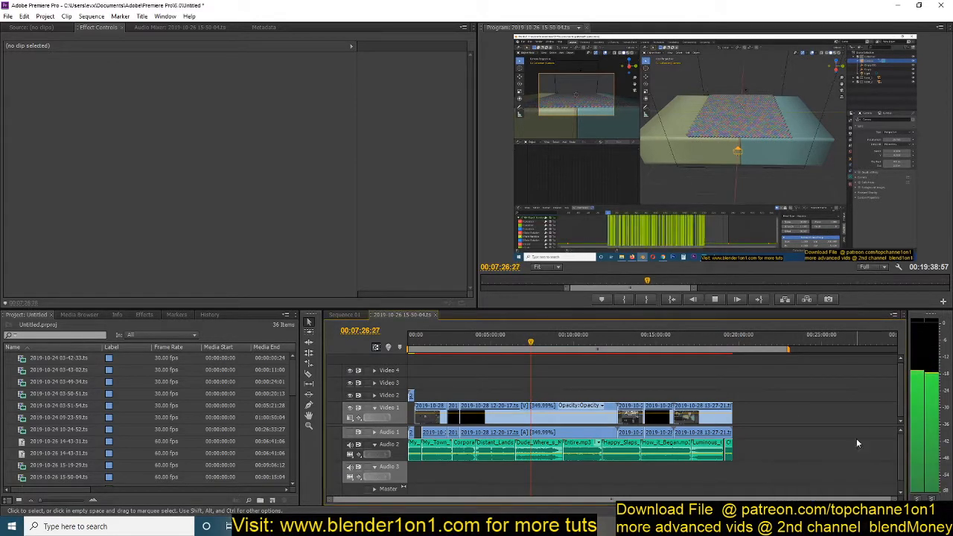
key(space)
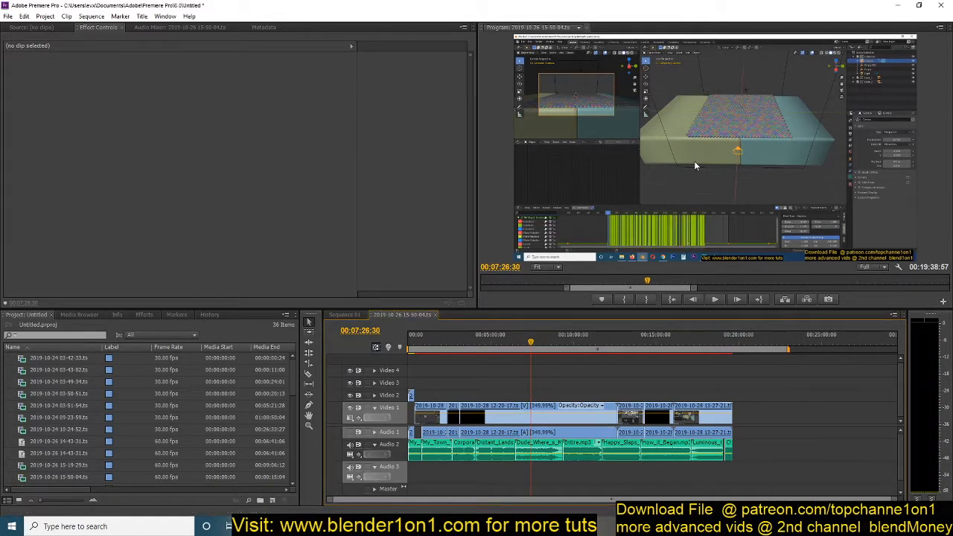
right_click(527, 350)
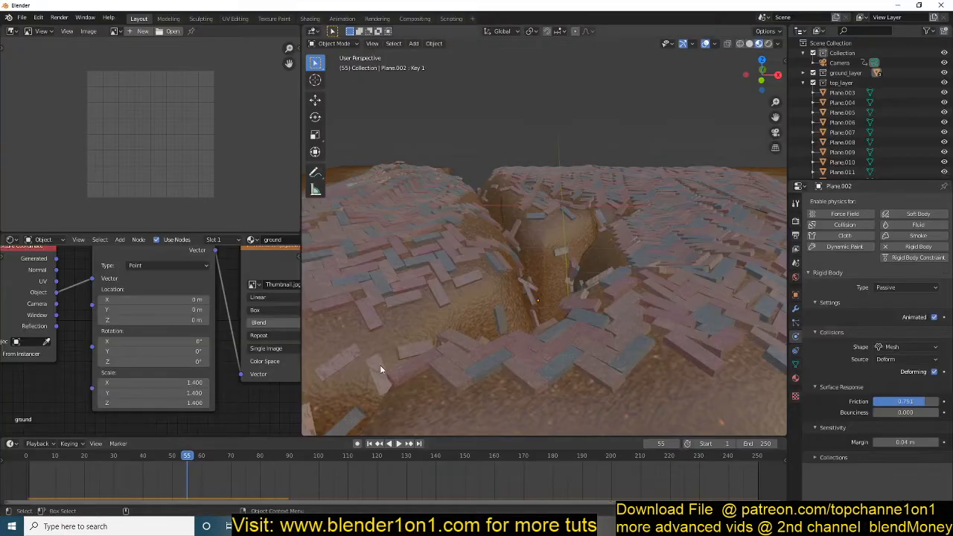
In Blender, select the left ground block and list its individual object transform channels in an enlarged Graph Editor
middle_drag(463, 296, 462, 262)
click(489, 306)
scroll(469, 253, down, 6)
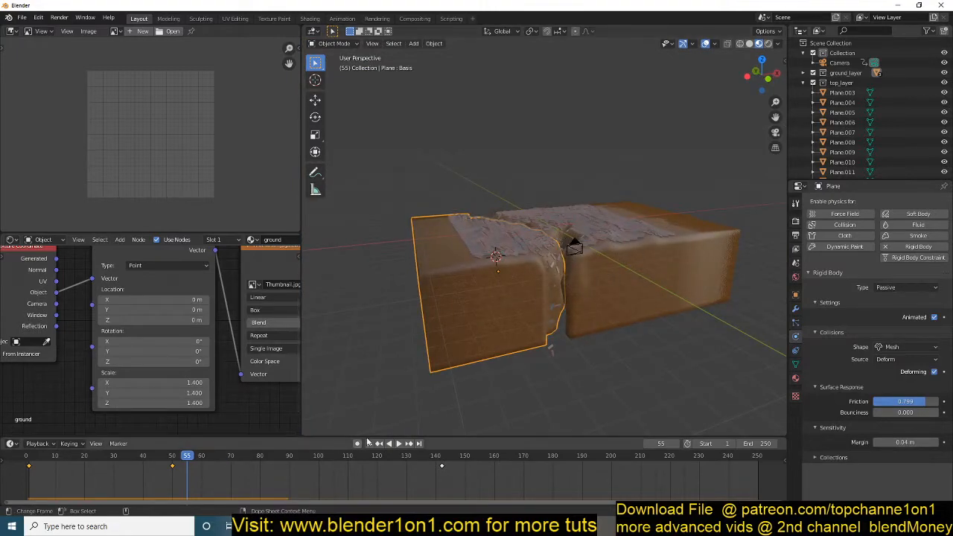
drag(375, 436, 372, 381)
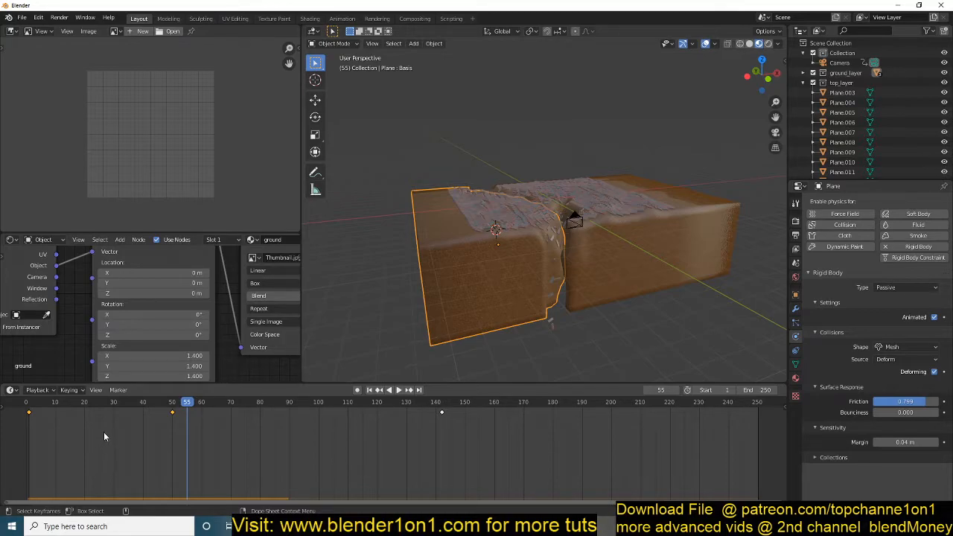
key(ctrl+Tab)
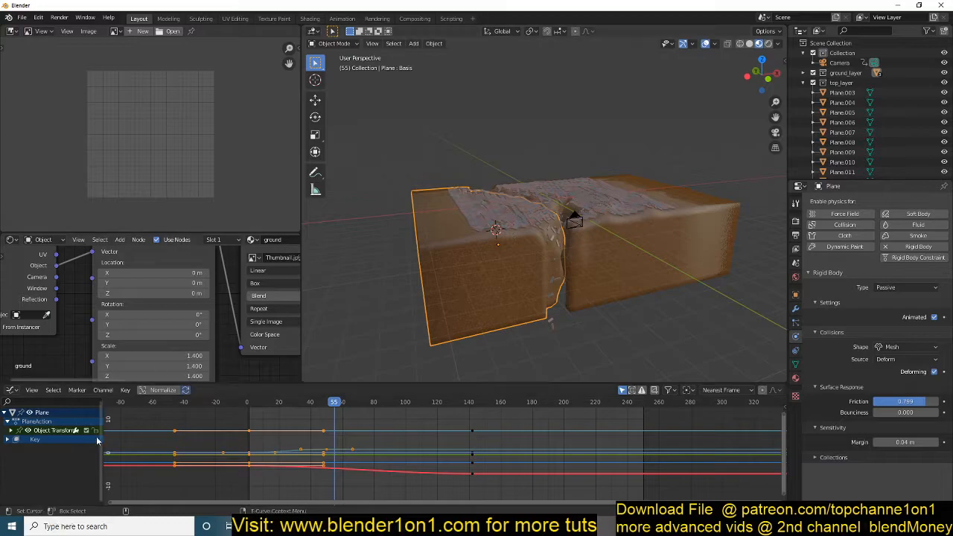
click(11, 430)
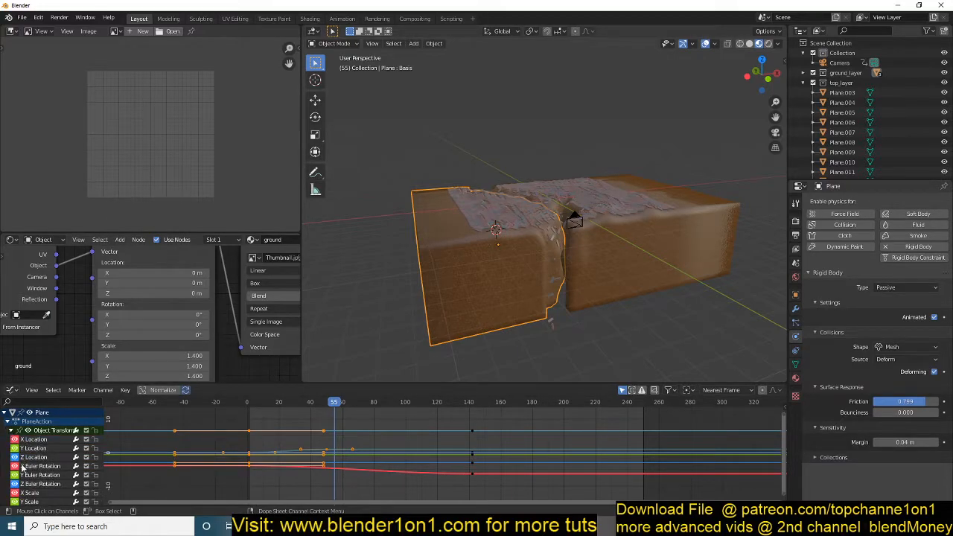
Isolate the ground block's Z Location curve and add a Noise F-Curve modifier to it
click(34, 457)
key(shift+h)
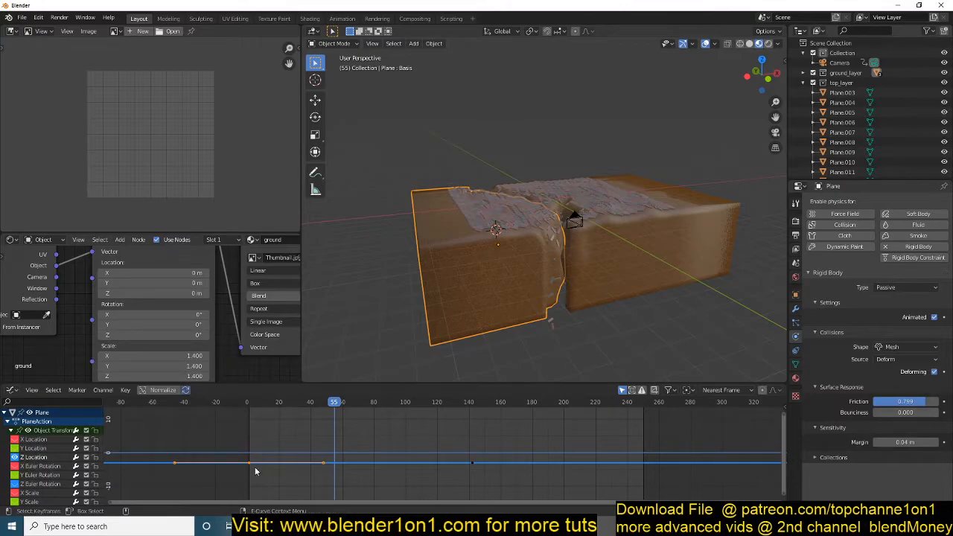
key(Home)
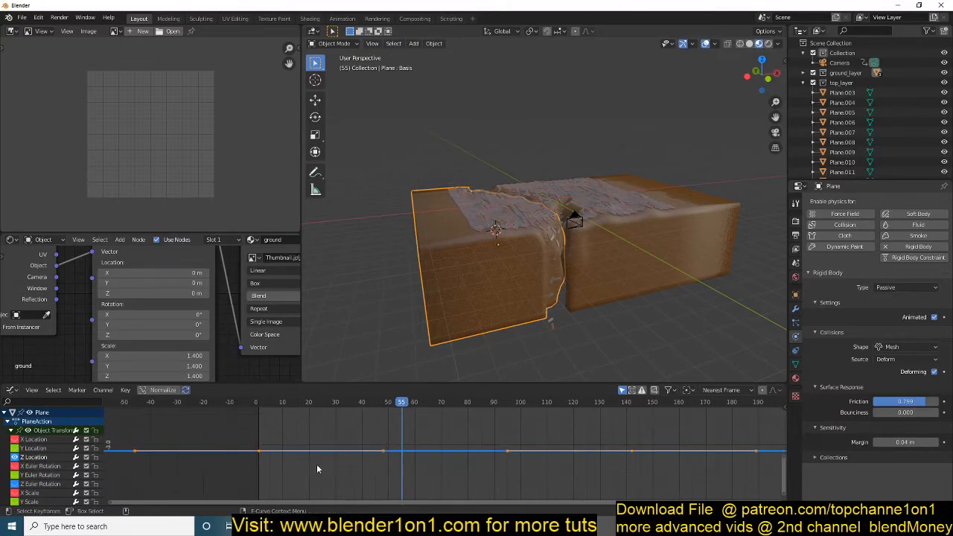
scroll(296, 429, down, 1)
click(125, 391)
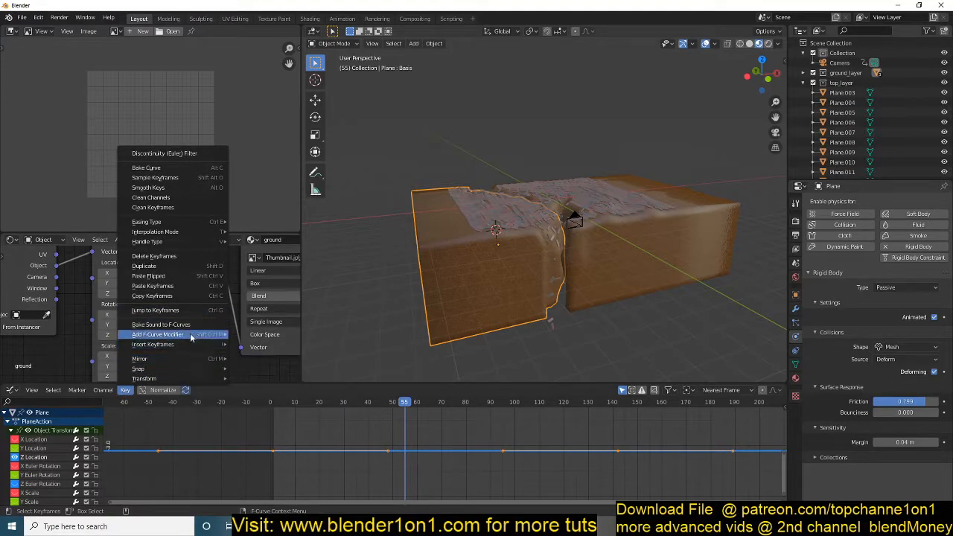
mouse_move(200, 337)
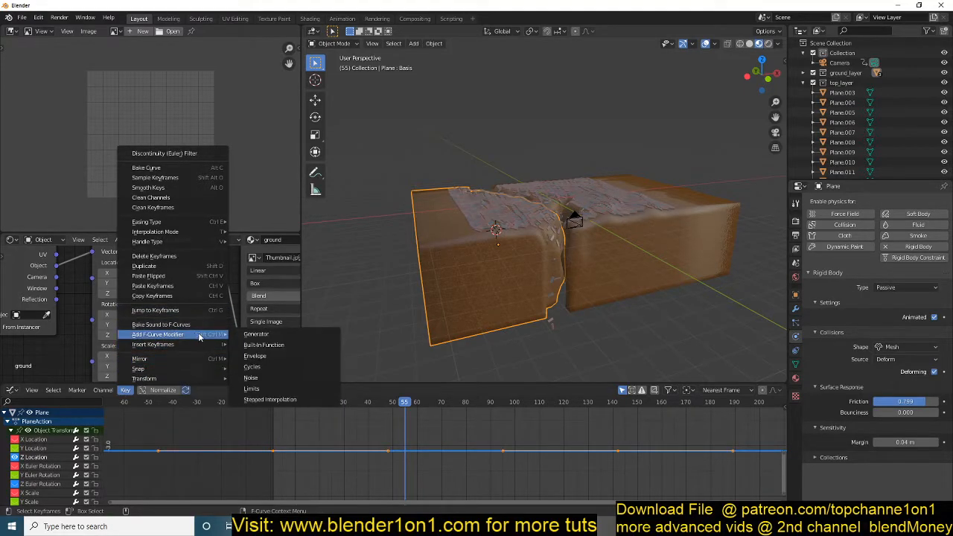
click(265, 378)
Play the animation from frame 0 and examine how the noise shakes the bricks on the ground block
key(space)
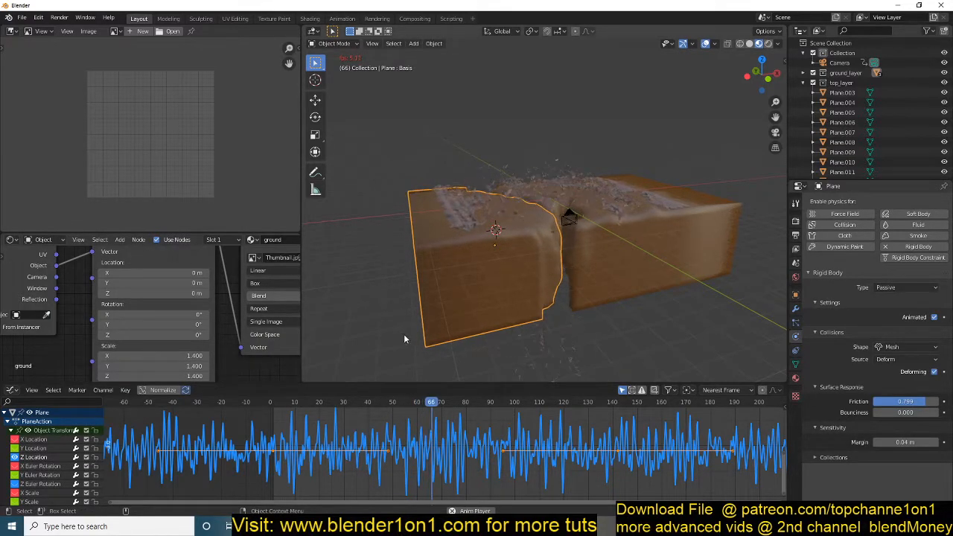
key(Escape)
scroll(405, 334, up, 5)
shift+middle_drag(406, 335, 585, 301)
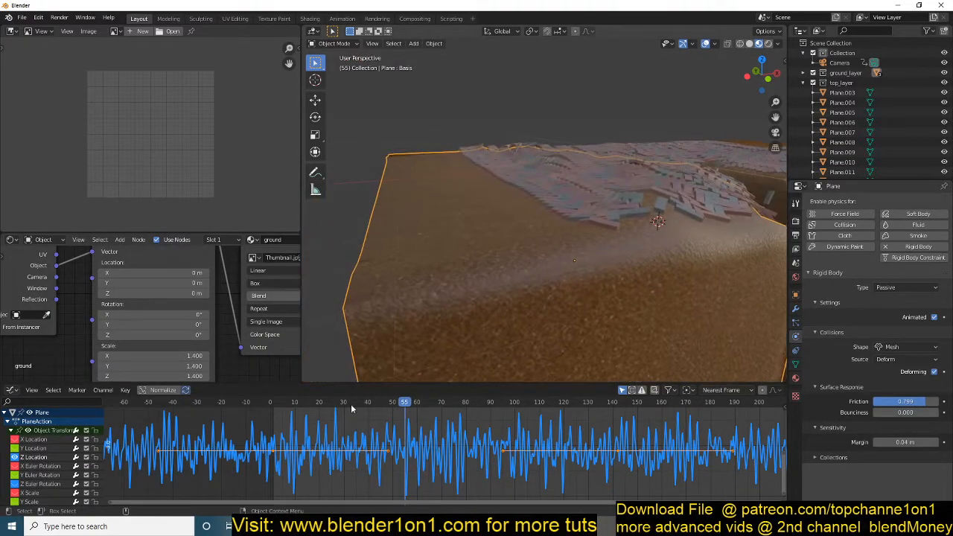
shift+right_click(270, 441)
key(space)
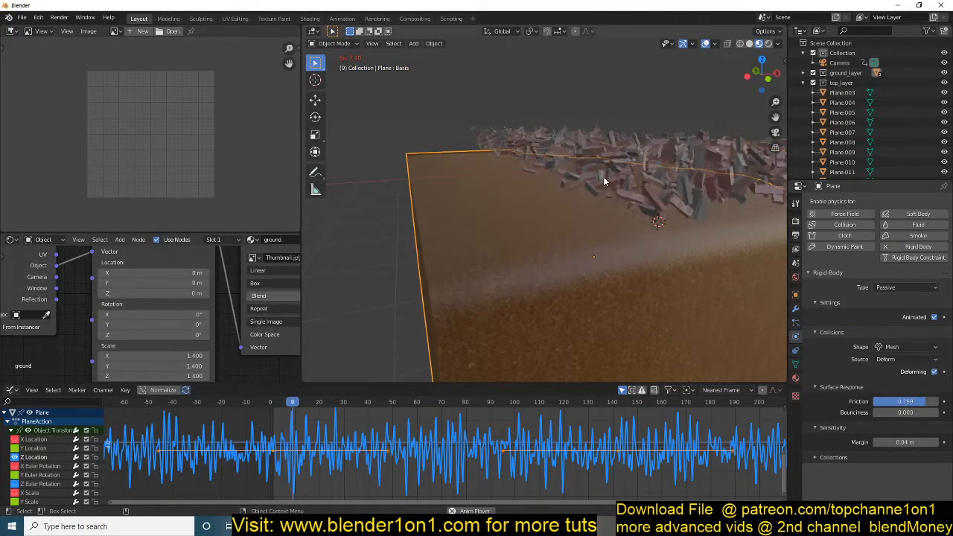
key(Escape)
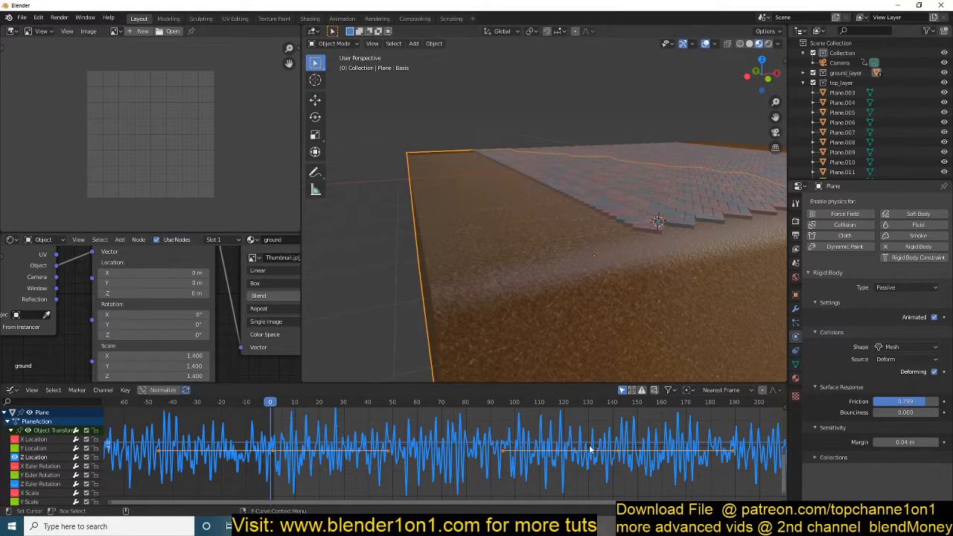
Show the Z Location curve's modifier settings and enable Restrict Frame Range on the Noise modifier
key(n)
click(780, 441)
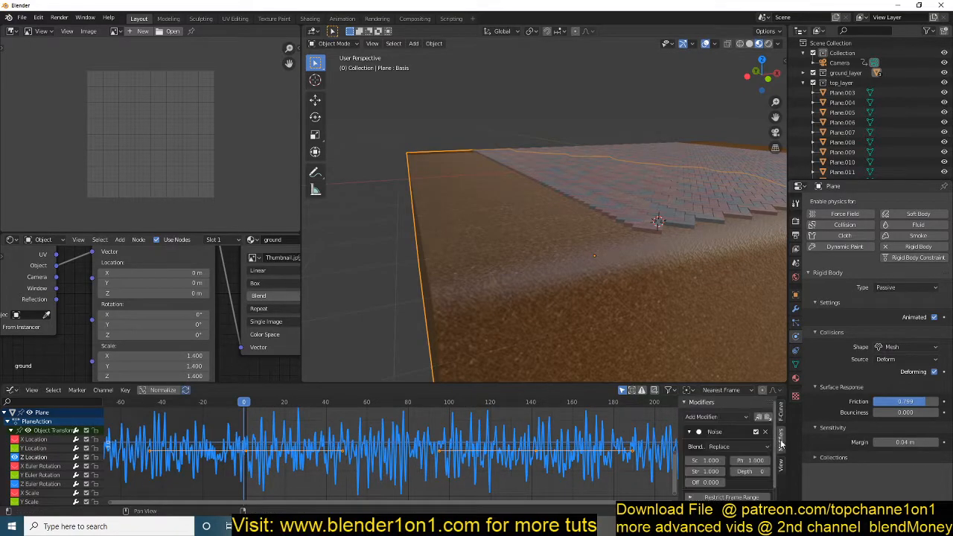
scroll(739, 456, down, 1)
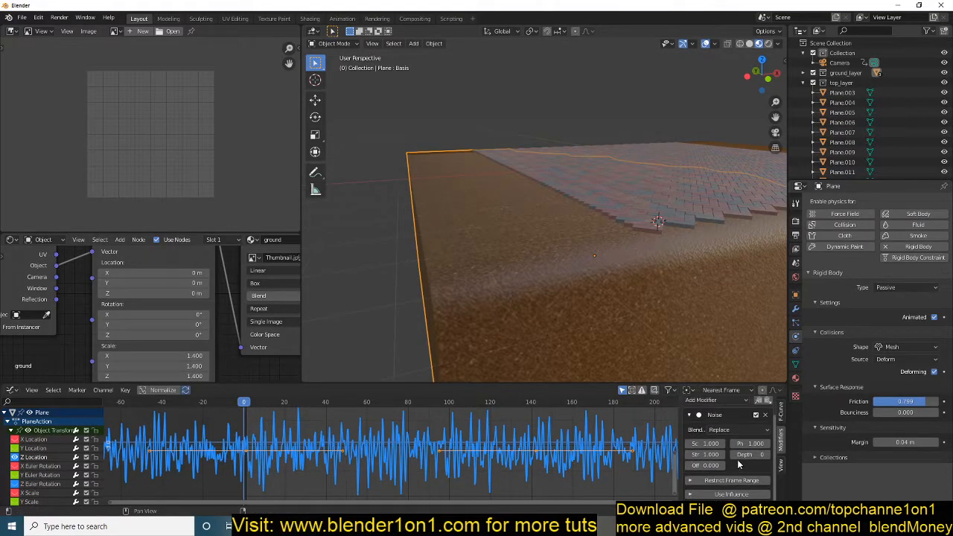
click(693, 481)
middle_drag(549, 270, 536, 291)
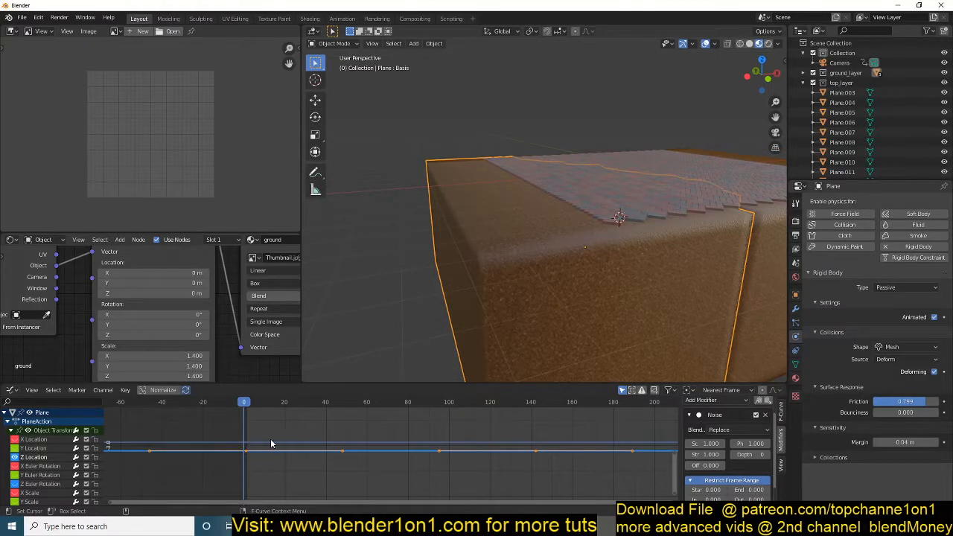
scroll(708, 476, down, 1)
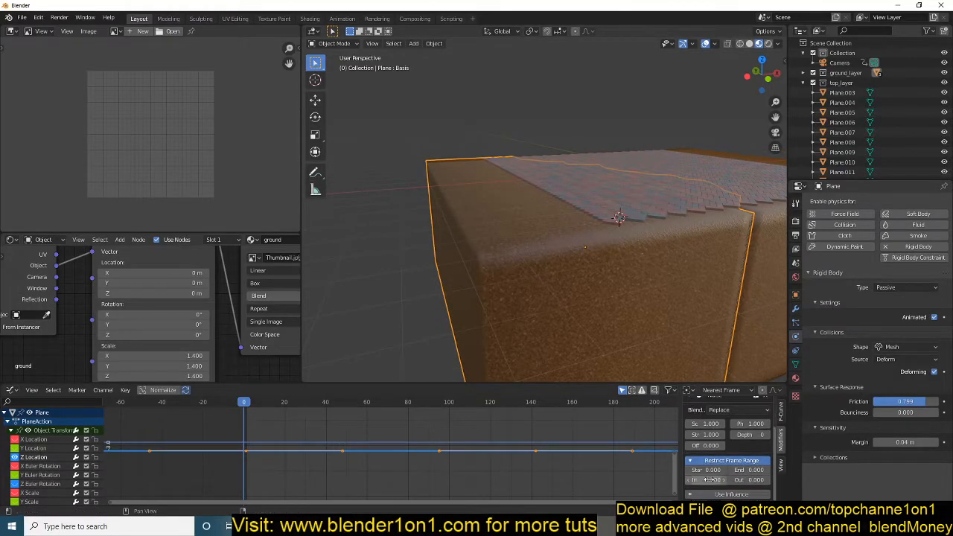
Limit the noise to frames 0 to 100, with a blend in of 13.6 and a blend out of 32.1
click(712, 470)
text(-0.1)
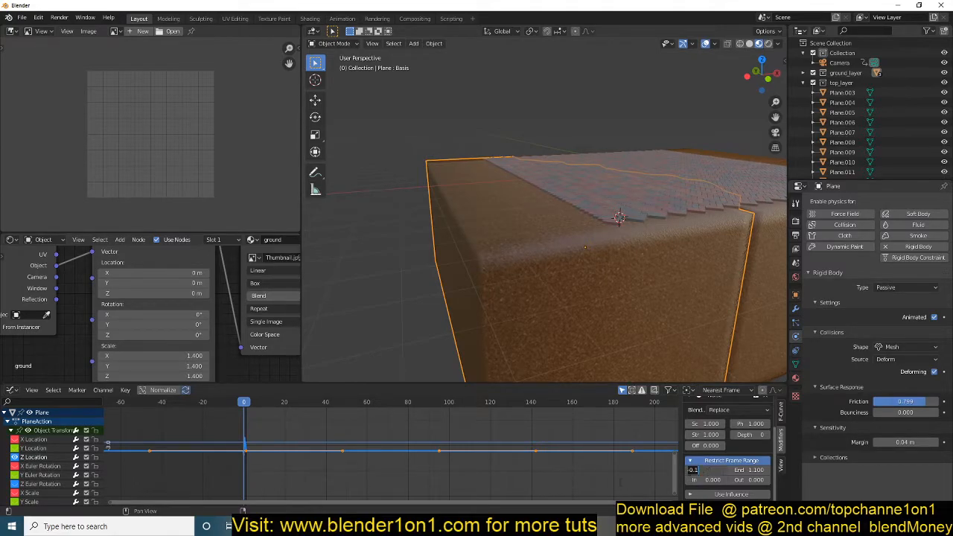
key(Tab)
text(100)
key(Return)
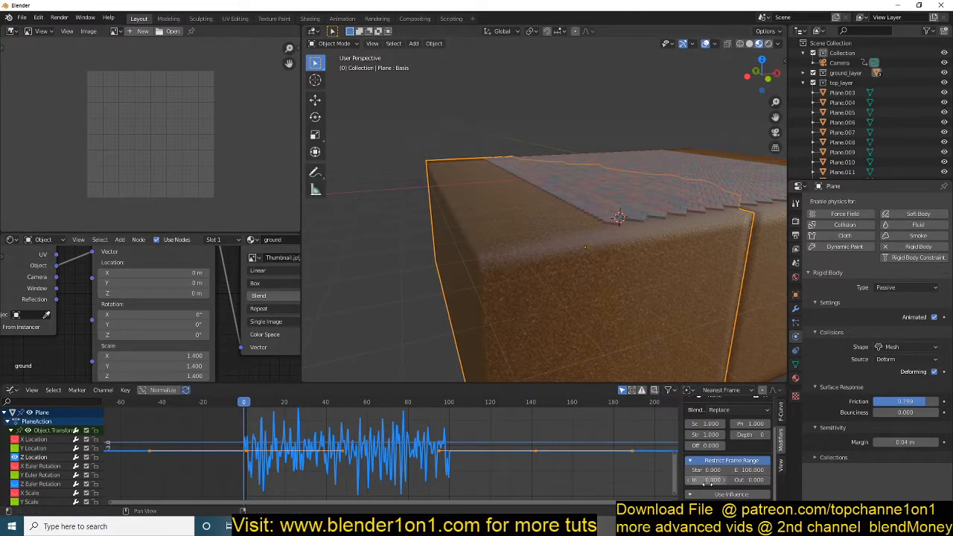
drag(706, 479, 769, 480)
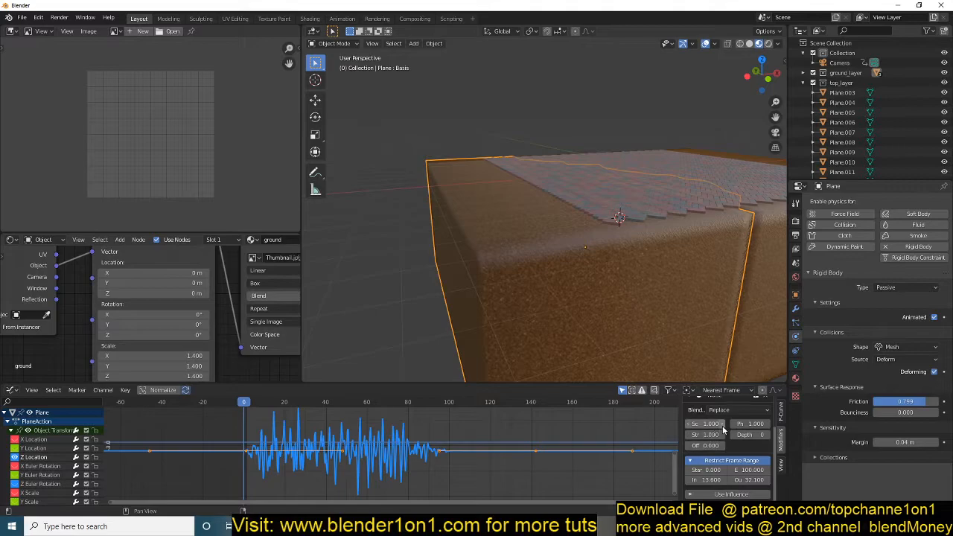
Try a noise strength of 0.15 and play the animation to check the shaking
drag(707, 434, 670, 434)
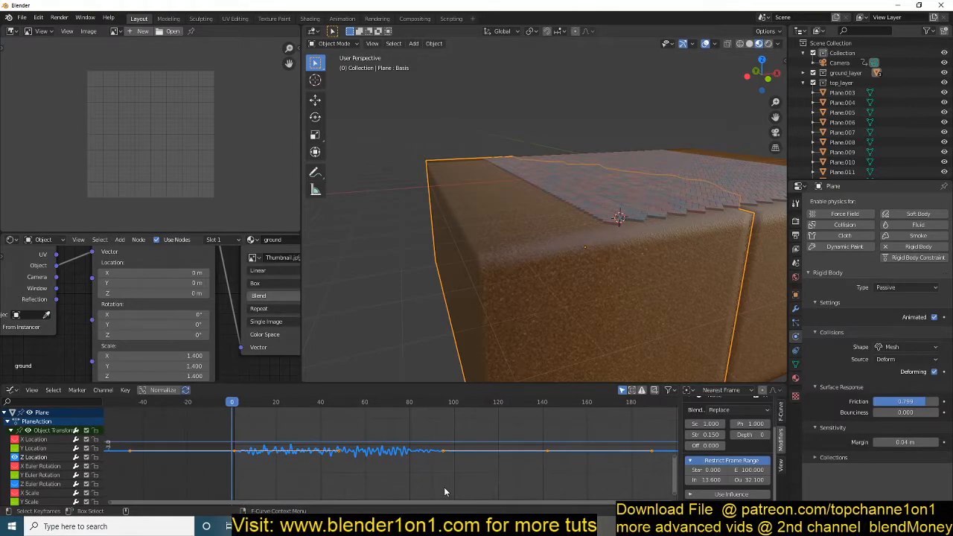
scroll(441, 486, up, 5)
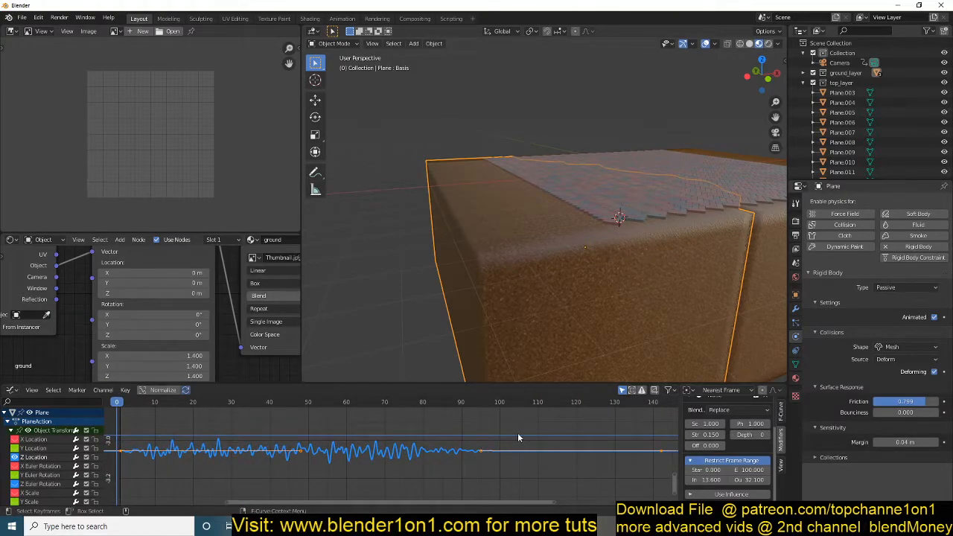
key(space)
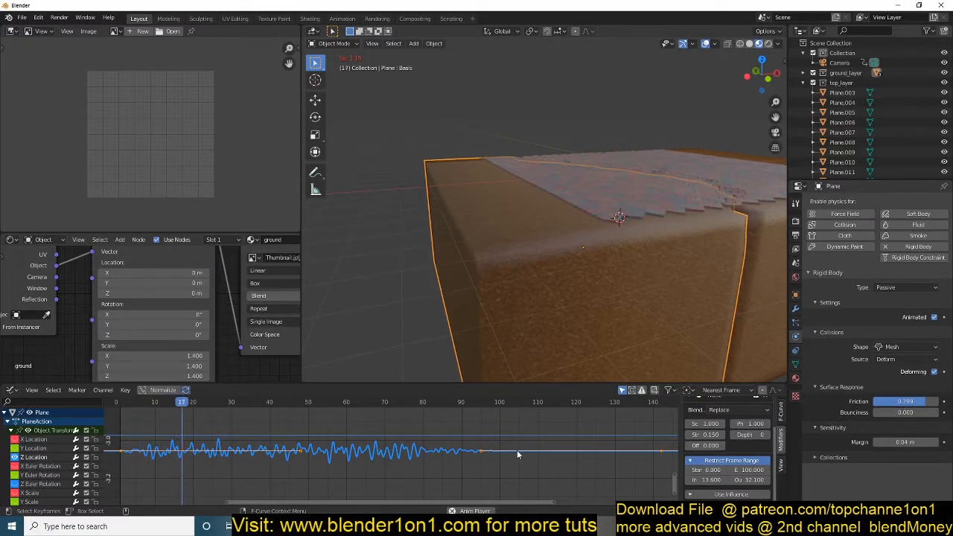
key(Escape)
Test a noise strength of 0.28 in playback, and settle on a strength of 0.14
drag(706, 435, 728, 435)
key(space)
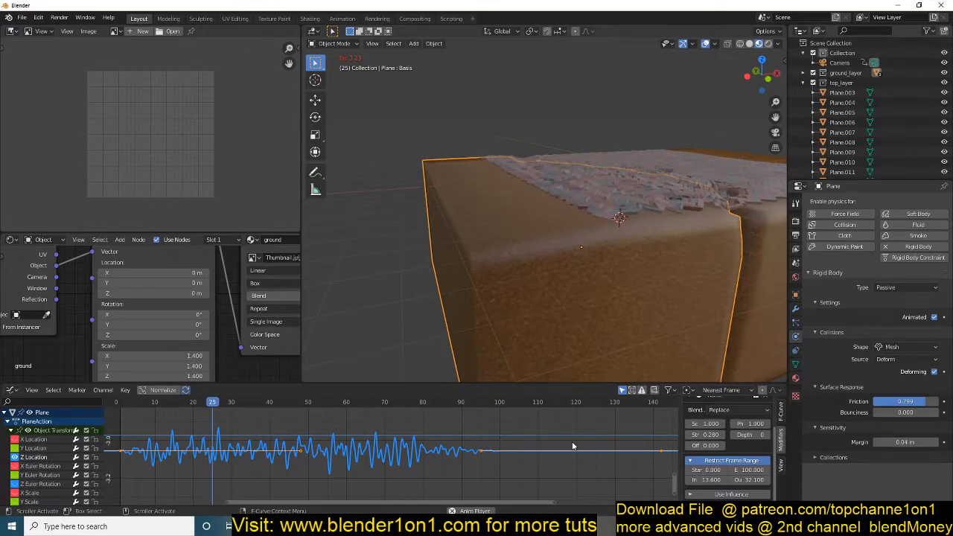
key(Escape)
drag(708, 435, 696, 435)
scroll(602, 330, down, 3)
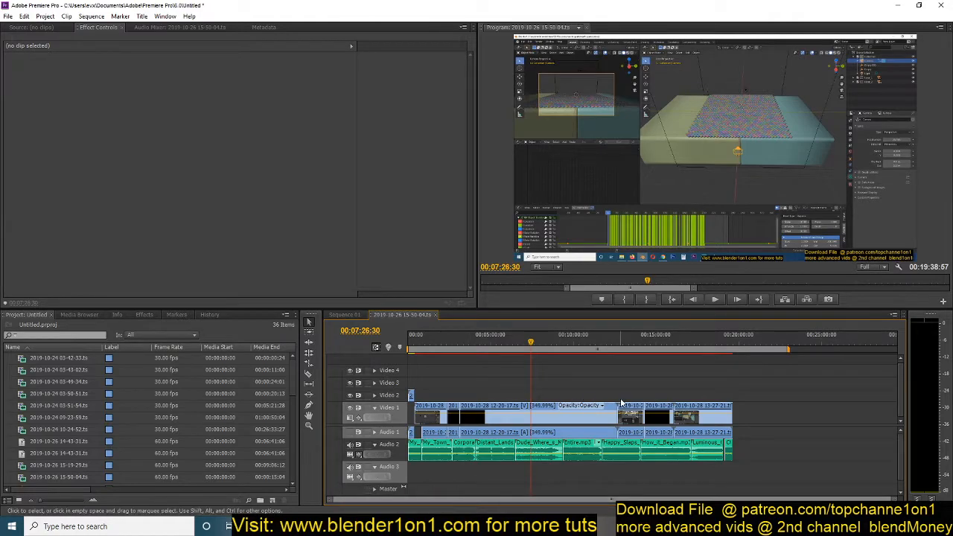
Switch to Premiere Pro, play the recording on to about 00:07:28, and return to the Blender scene
key(space)
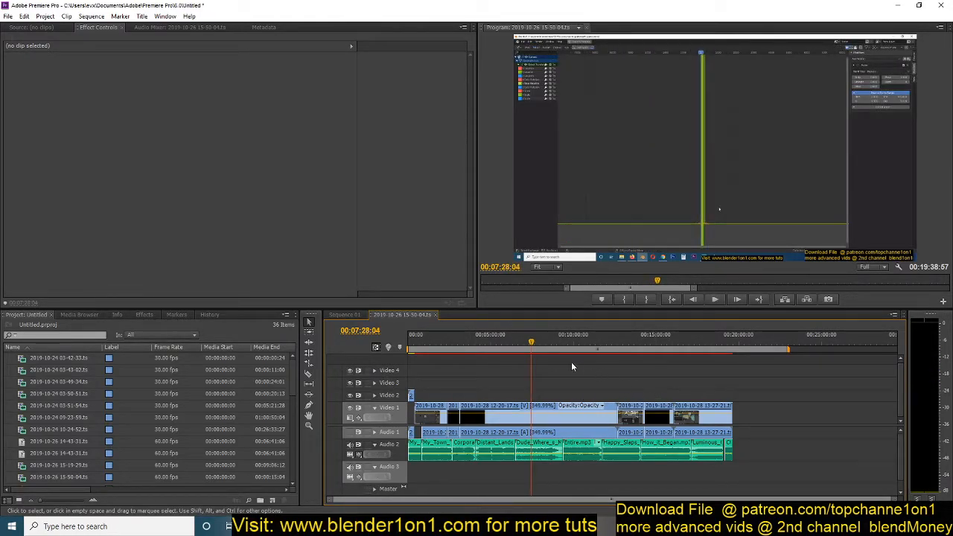
key(space)
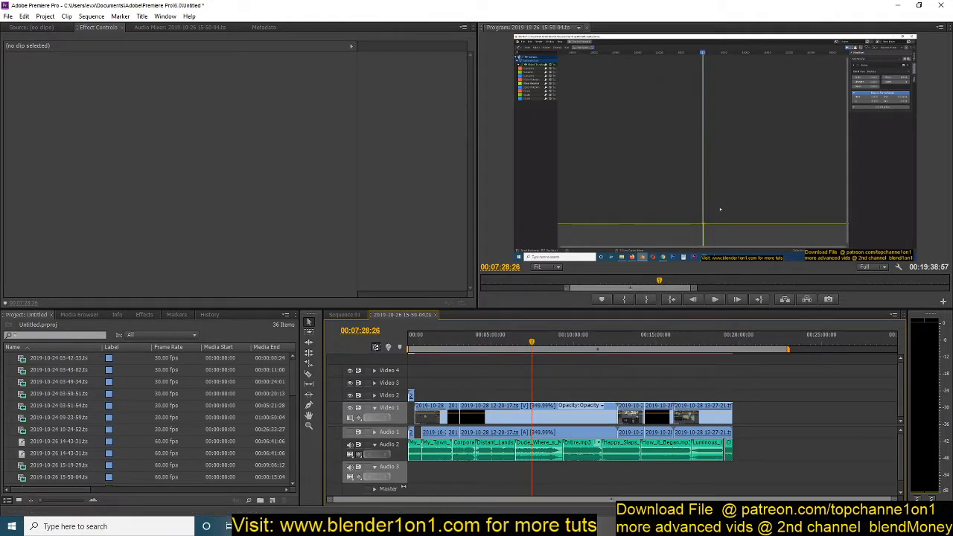
click(305, 526)
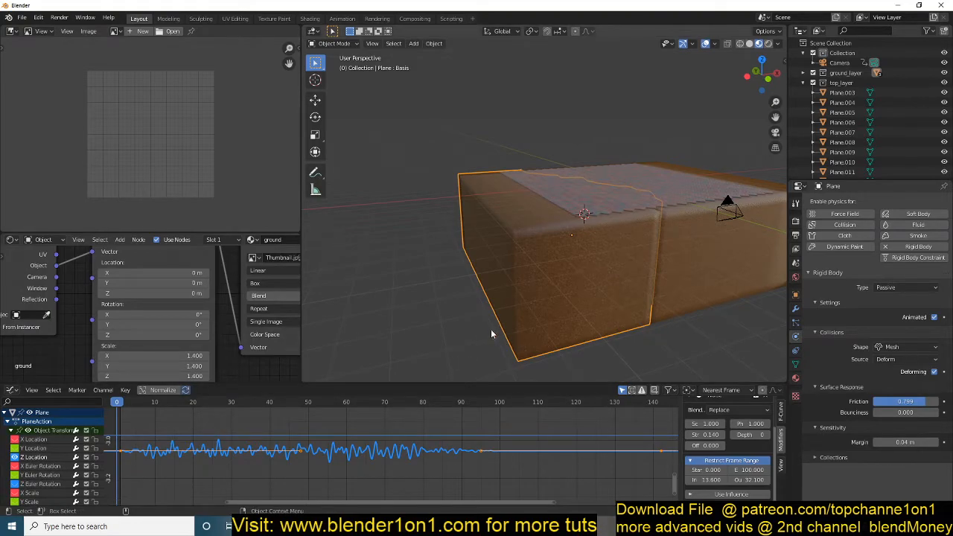
key(KP_0)
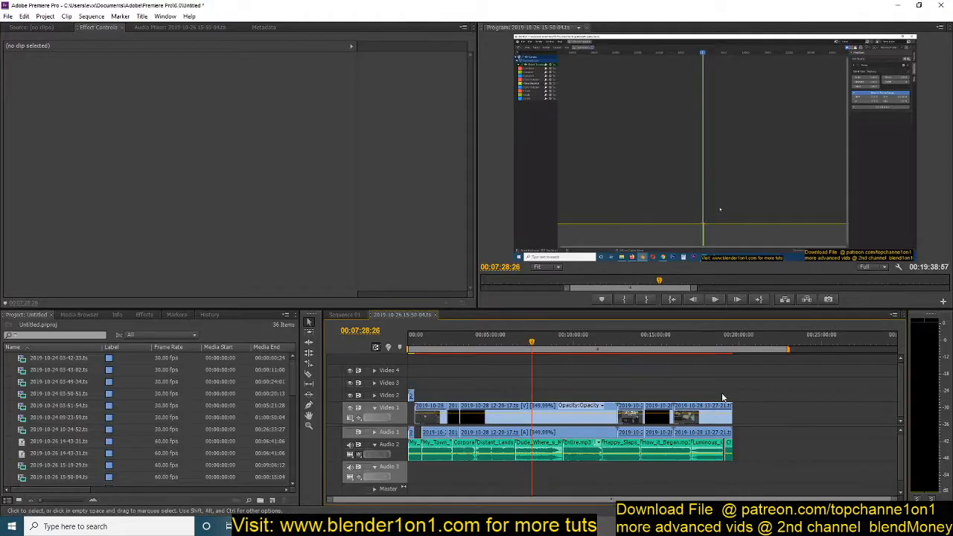
Play the Premiere Pro sequence from its beginning with the program monitor maximized
key(Home)
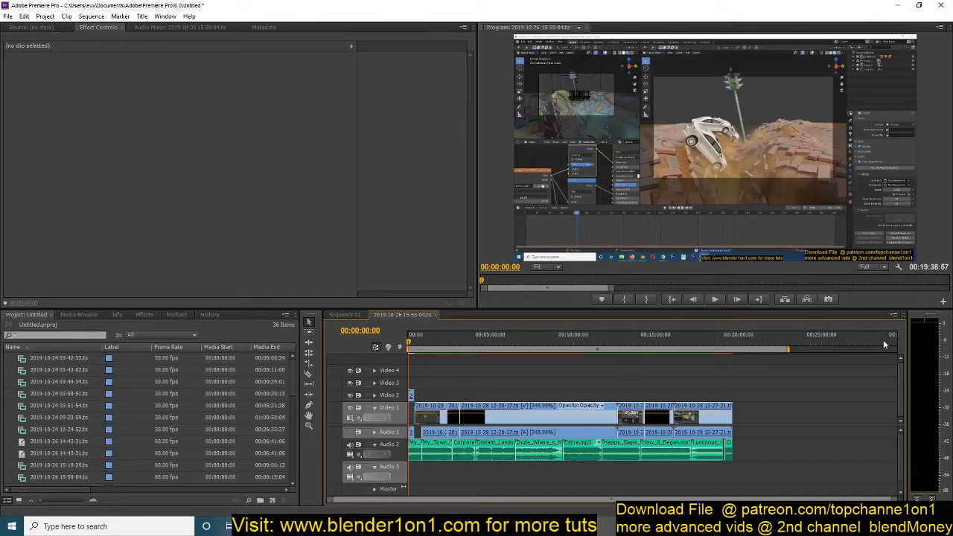
key(space)
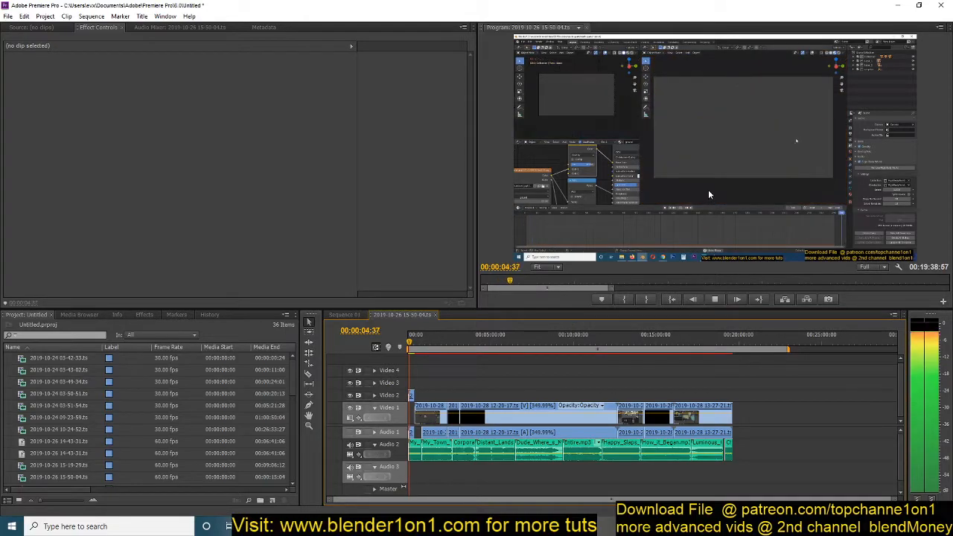
key(grave)
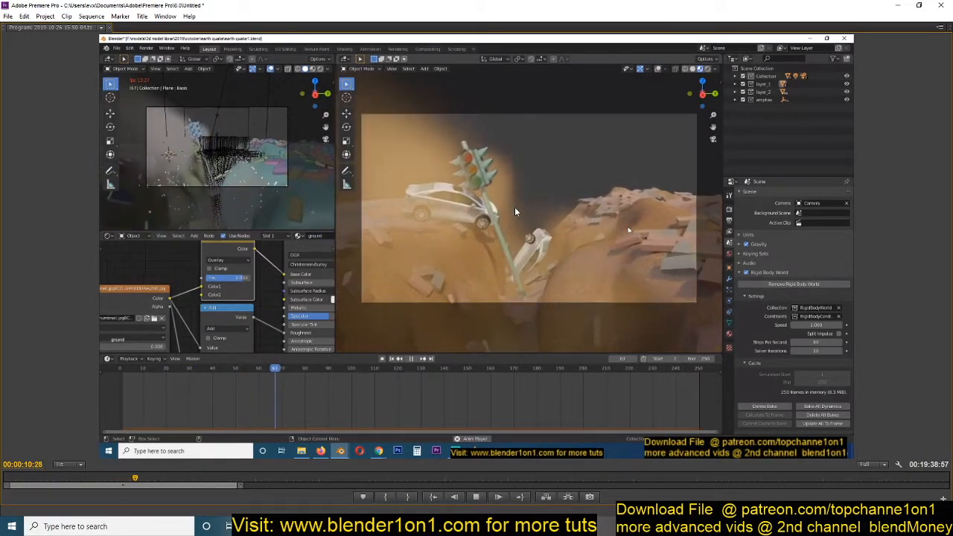
Stop the Premiere Pro playback, return to the Blender scene, and isolate the camera's Z Location curve in the Graph Editor
key(space)
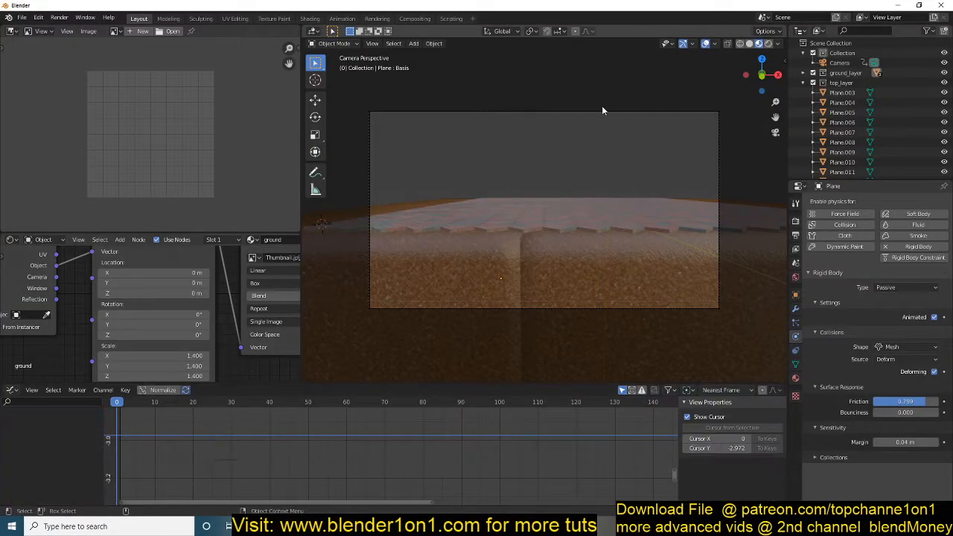
click(603, 111)
key(Home)
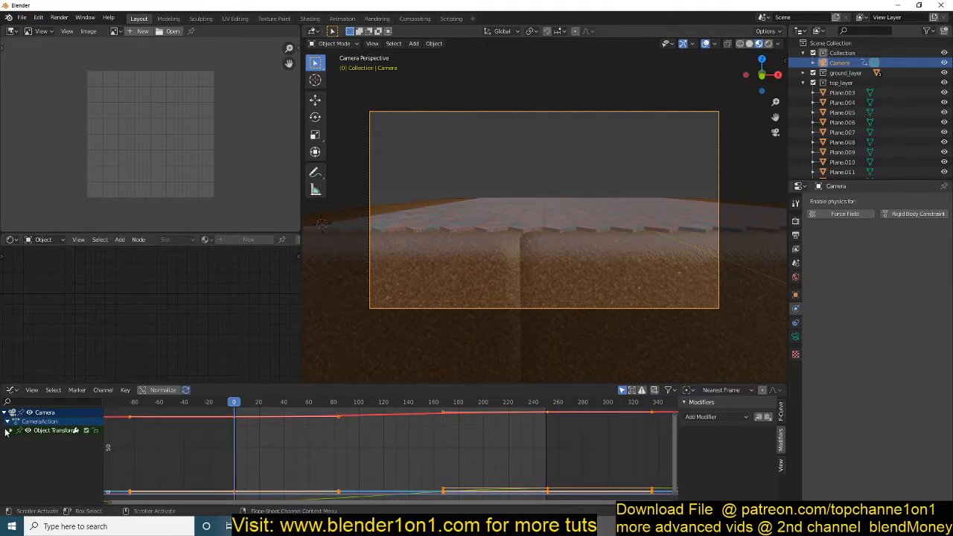
click(8, 431)
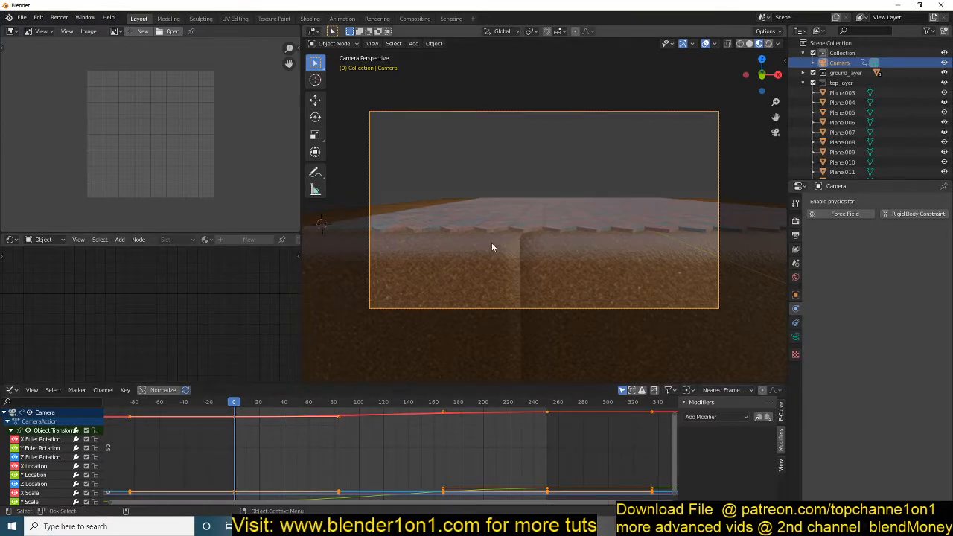
middle_drag(555, 187, 549, 315)
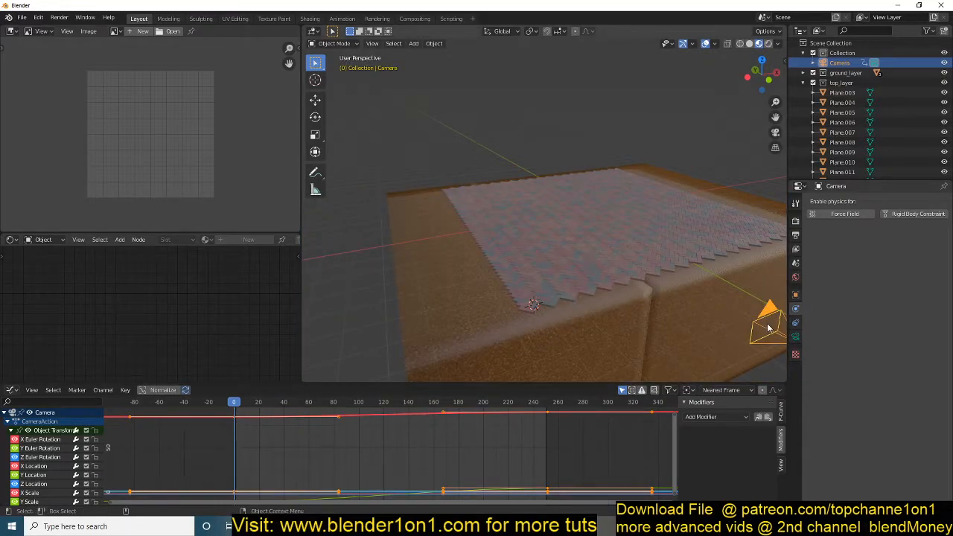
click(45, 485)
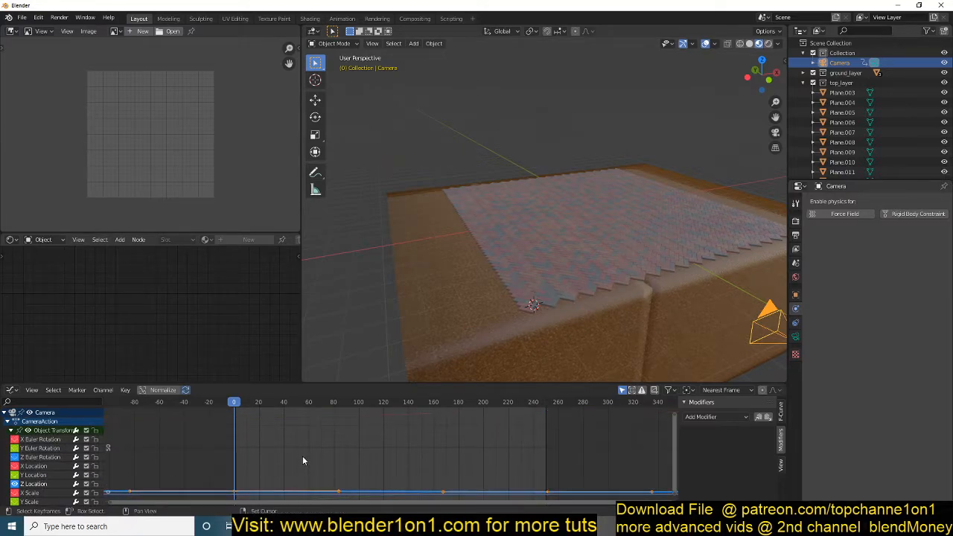
key(Home)
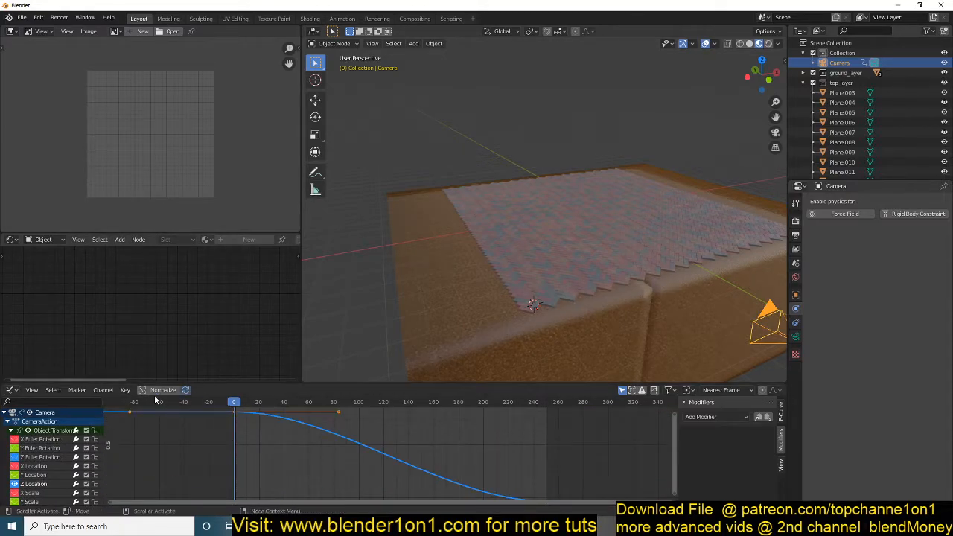
Add a Noise F-Curve modifier to the camera's Z Location curve
click(125, 390)
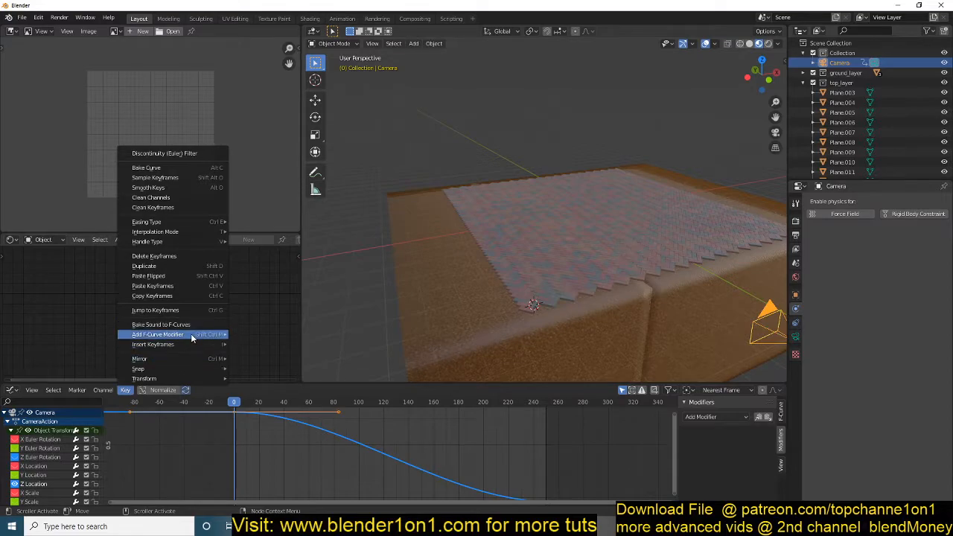
mouse_move(192, 334)
click(257, 380)
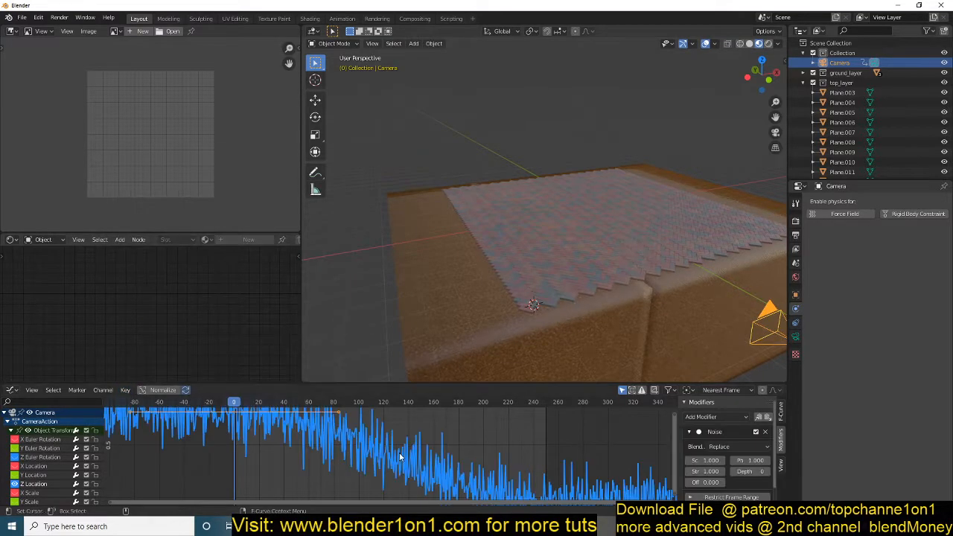
Turn off the Rigid Body World and play the animation through the camera to check the shaking
click(471, 178)
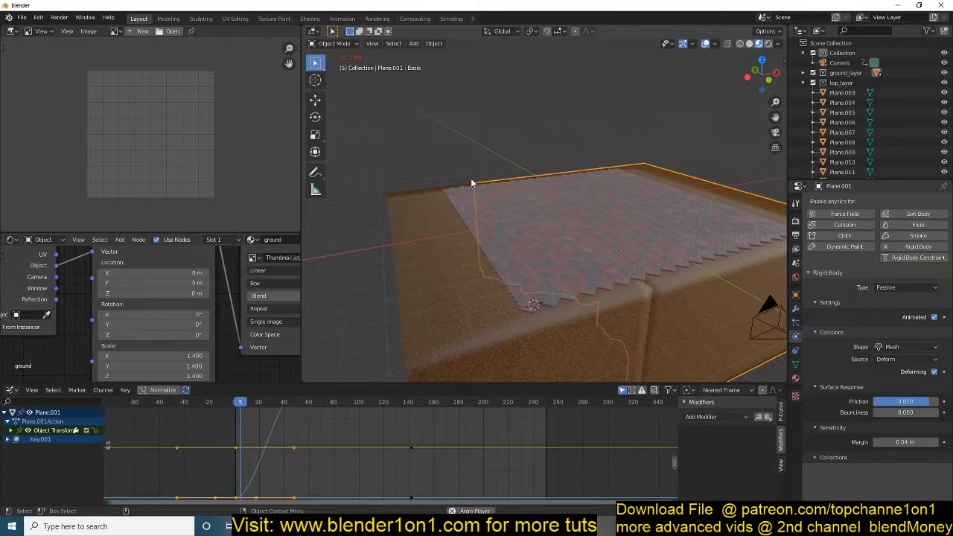
key(KP_0)
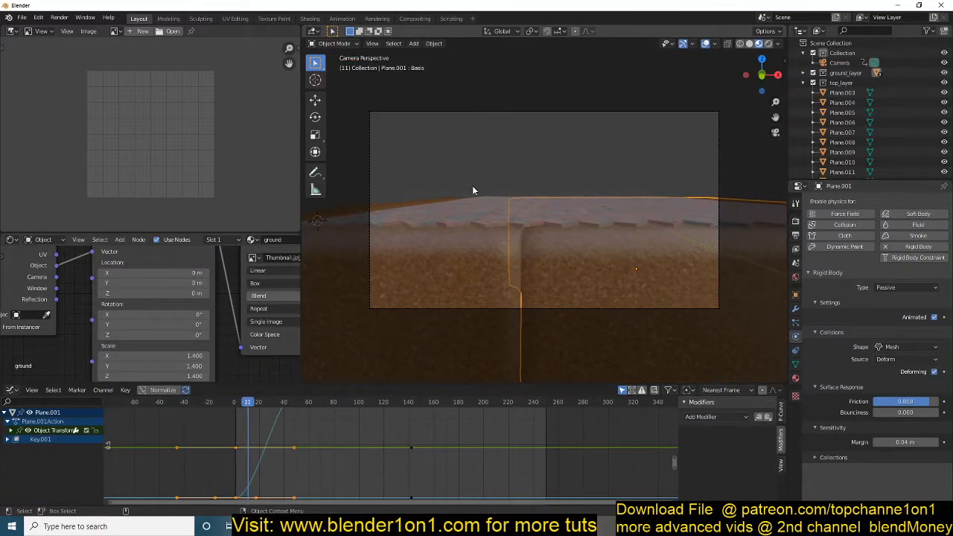
click(796, 264)
click(817, 301)
click(647, 160)
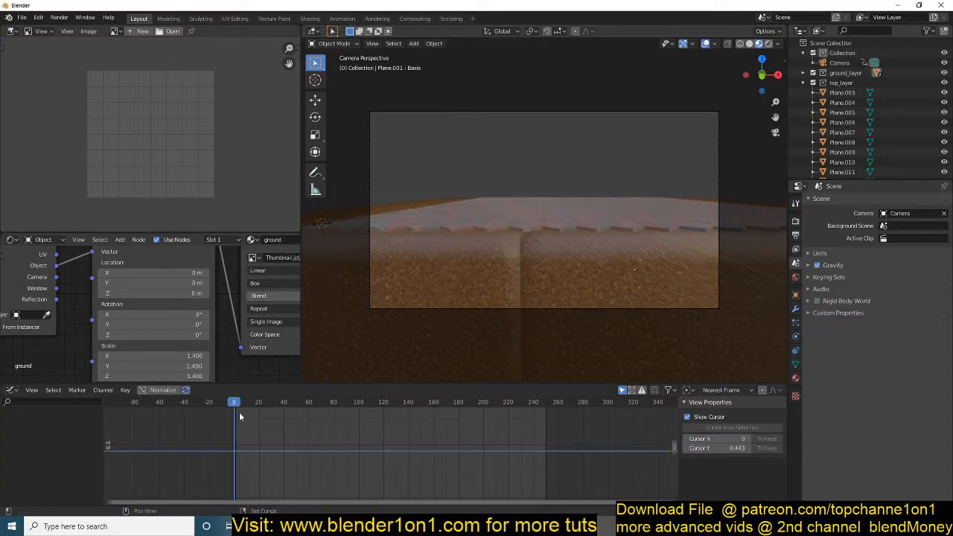
key(space)
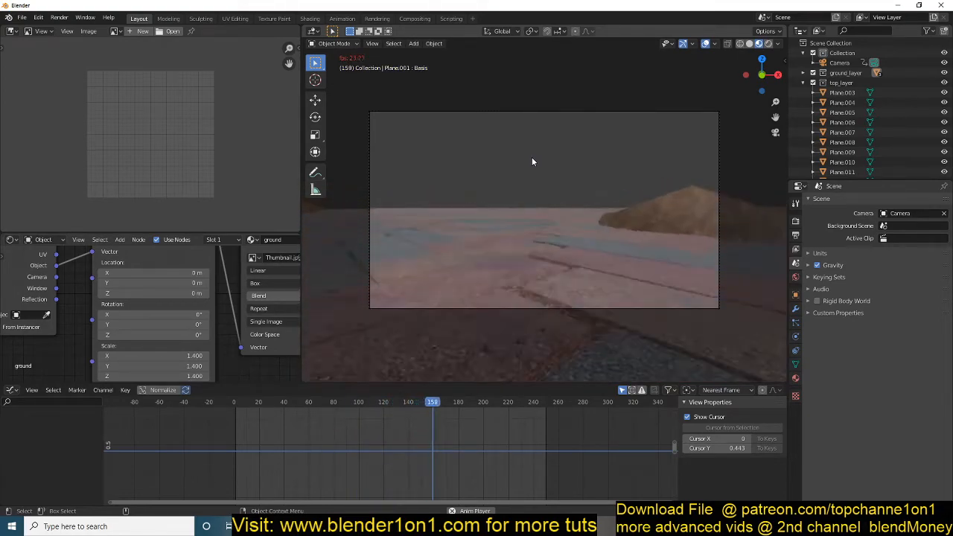
key(Escape)
Turn the Rigid Body World back on, play the animation to frame 25, and inspect the cracking ground
click(817, 301)
key(space)
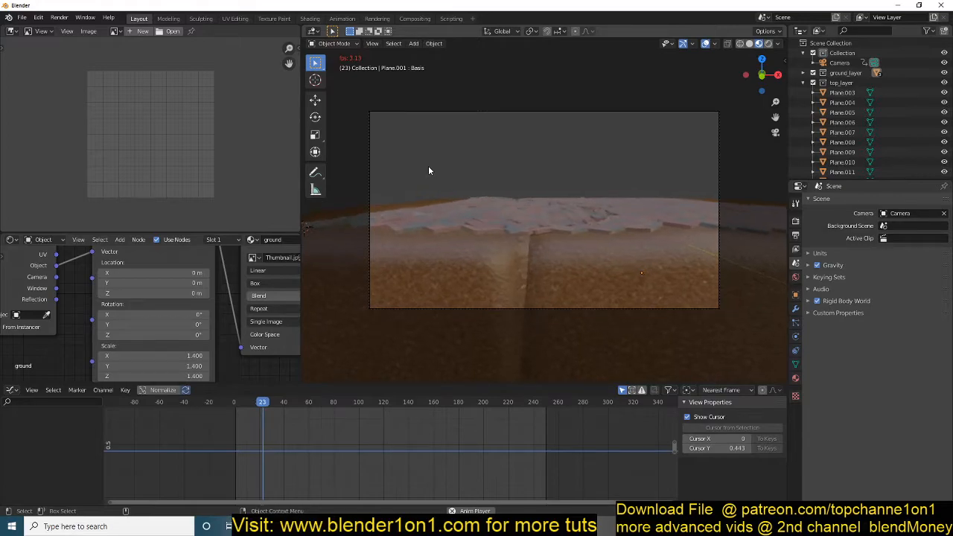
key(space)
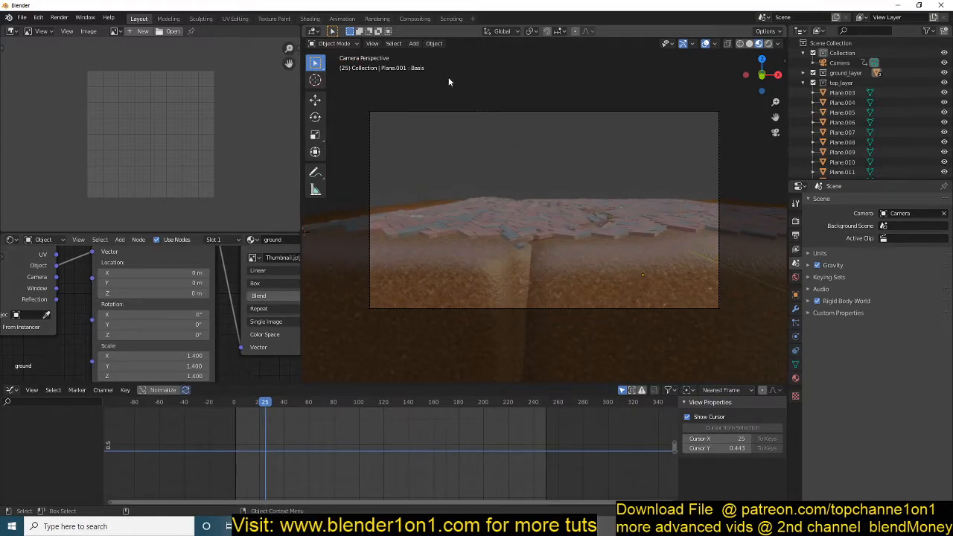
middle_drag(417, 97, 402, 325)
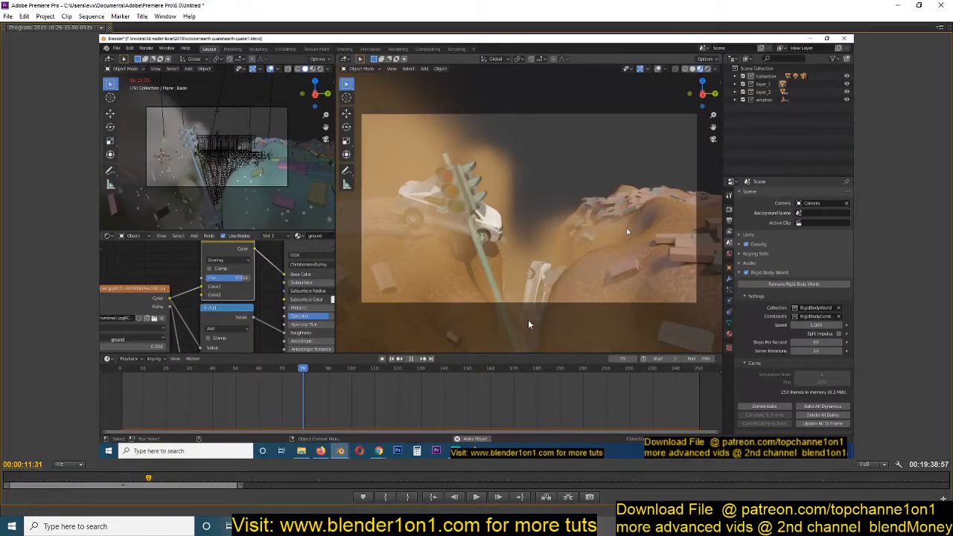
Switch to Premiere Pro and shorten the sequence's work area to end with the last clip
key(grave)
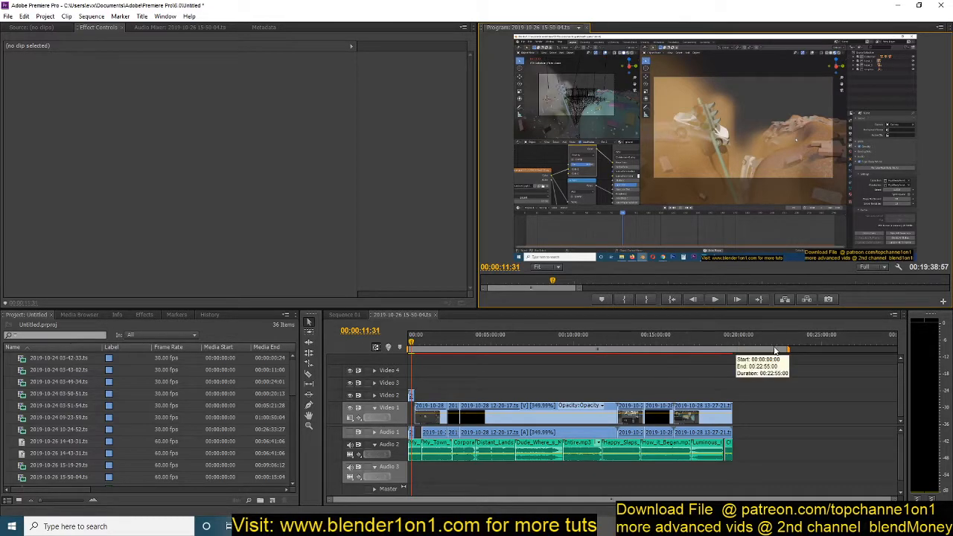
drag(789, 352, 734, 350)
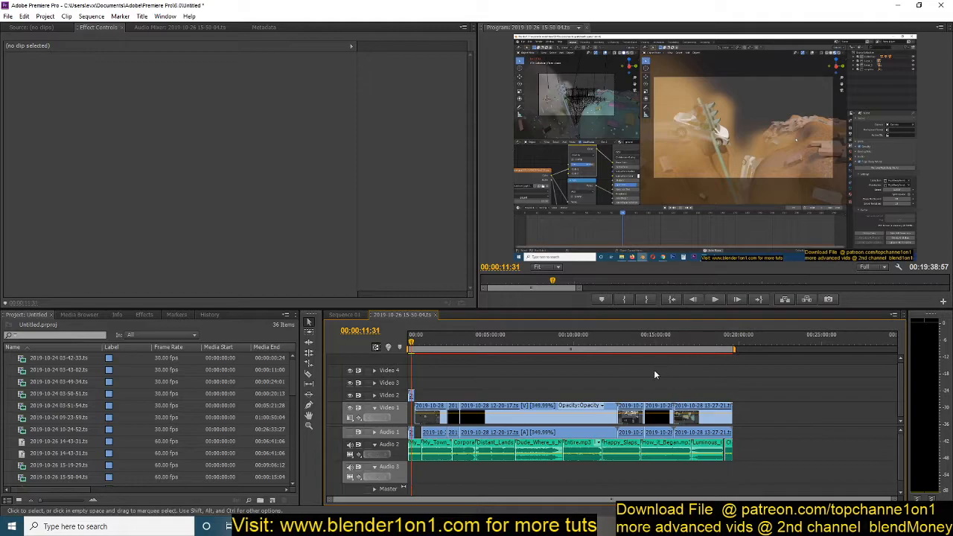
Scrub the Premiere Pro sequence to about 00:13:30 and view the car's physics setup in the maximized program monitor
drag(622, 347, 609, 345)
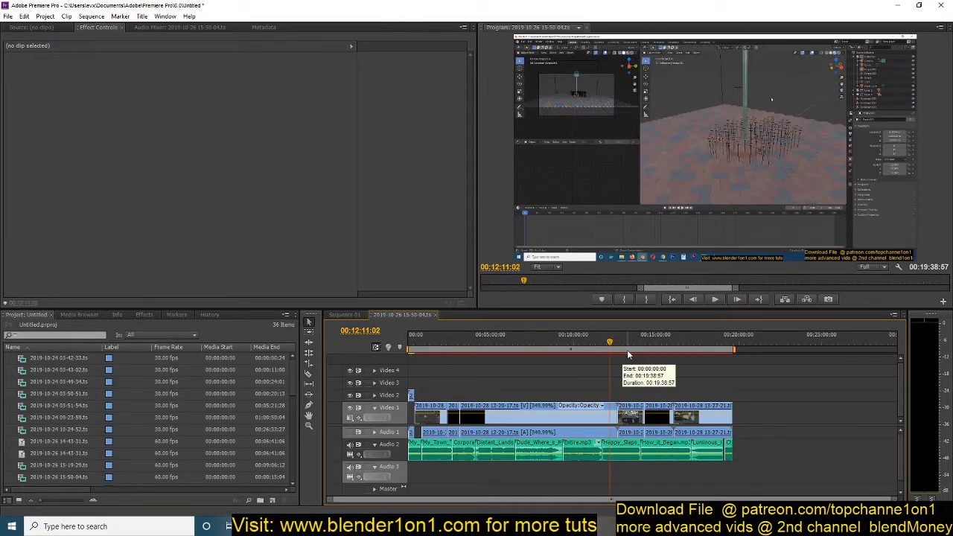
click(632, 357)
key(grave)
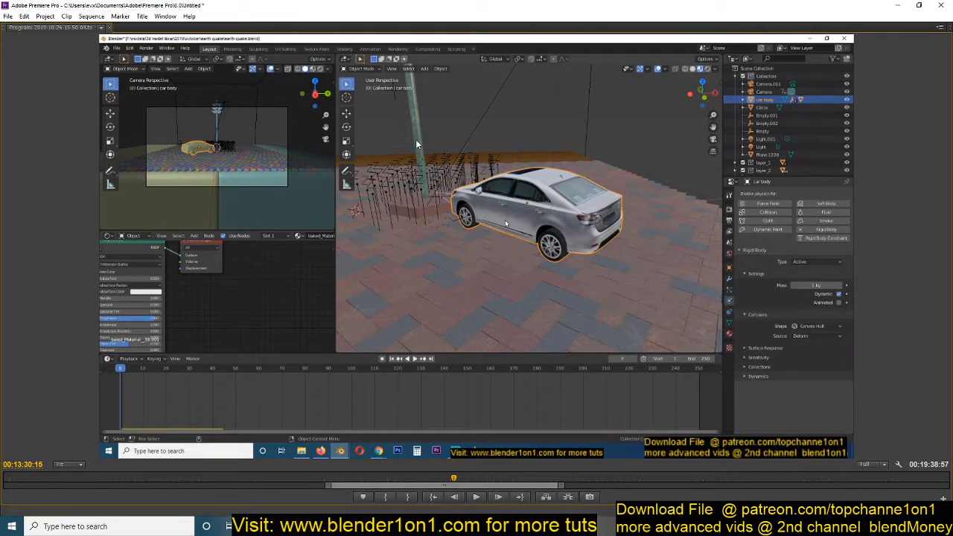
key(grave)
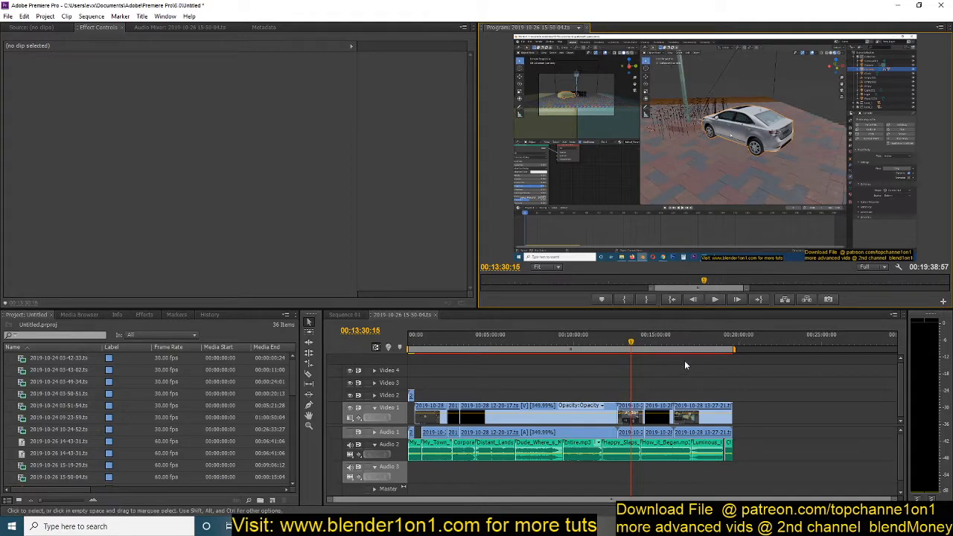
Switch back to Blender and bring up the finished earthquake scene, earth quake1.blend
click(708, 389)
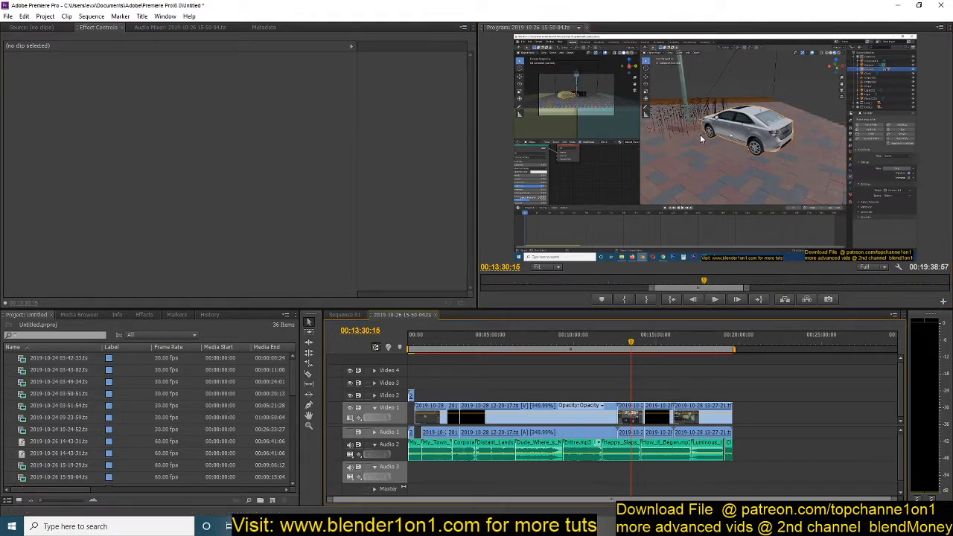
right_click(304, 526)
click(304, 525)
click(314, 506)
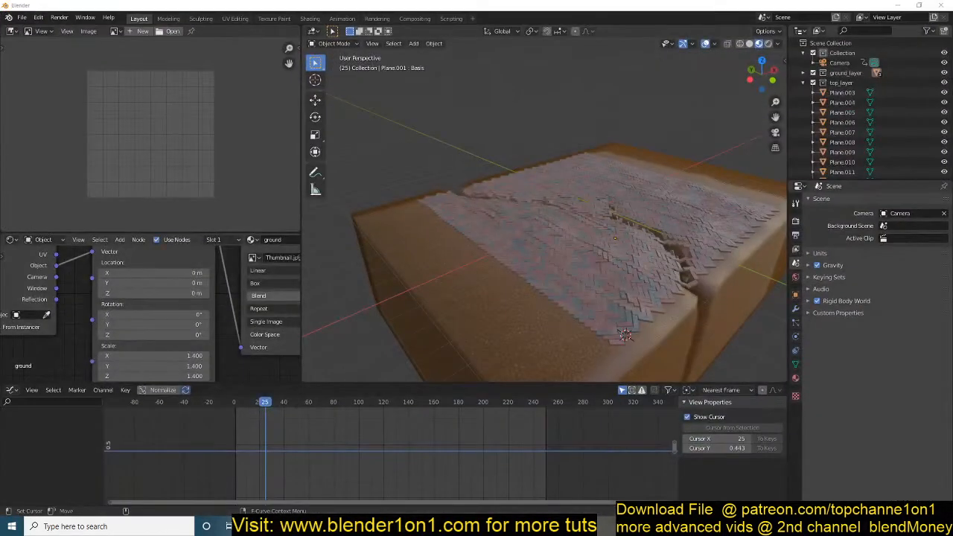
right_click(307, 475)
key(Escape)
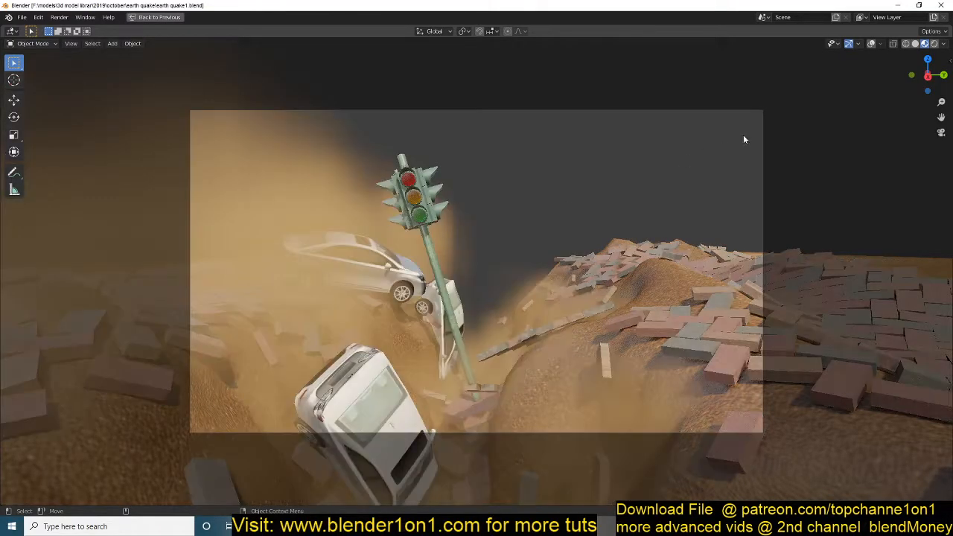
Show the viewport overlays in the finished scene and copy the overturned car body in the foreground
click(872, 44)
middle_drag(298, 300, 317, 300)
click(357, 362)
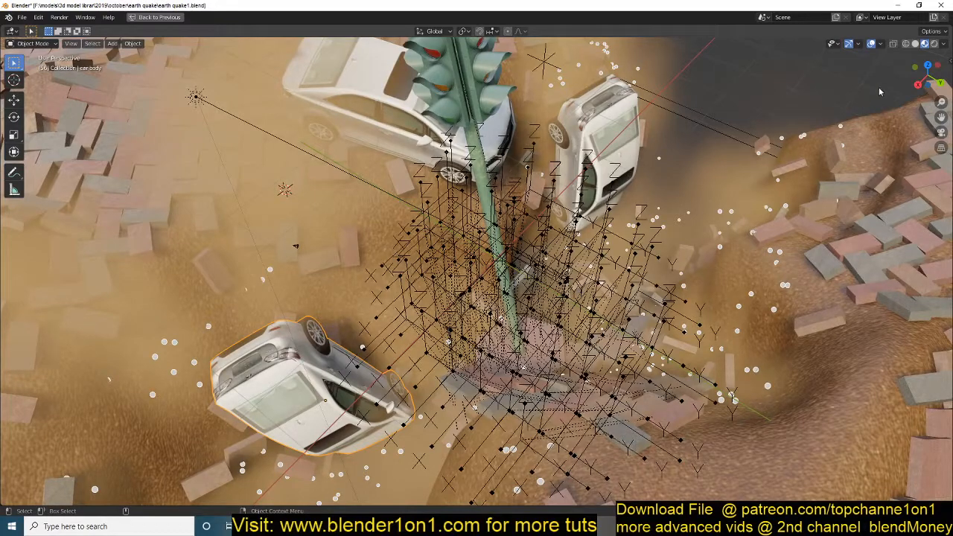
key(ctrl+c)
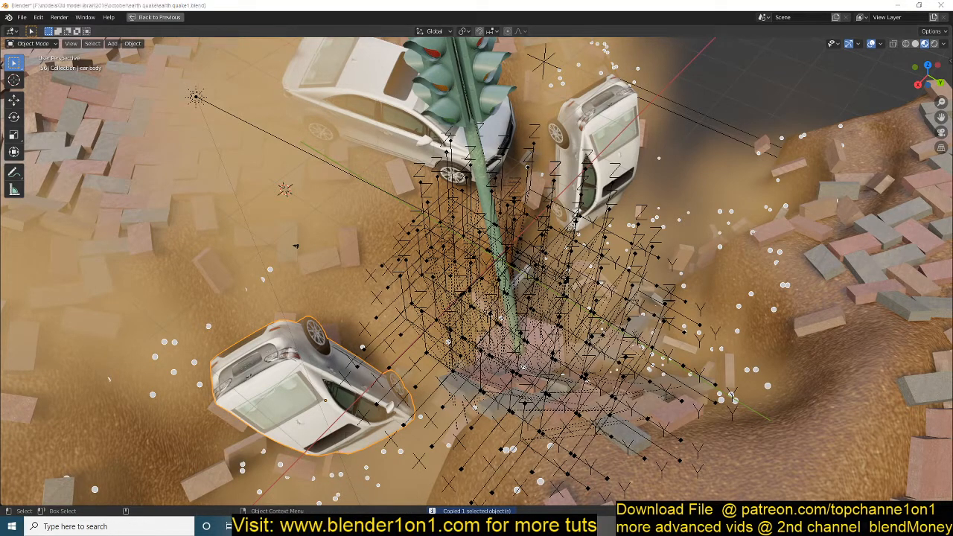
Paste the copied car body into the cracked-ground scene and display its rigid body settings
mouse_move(229, 526)
click(249, 481)
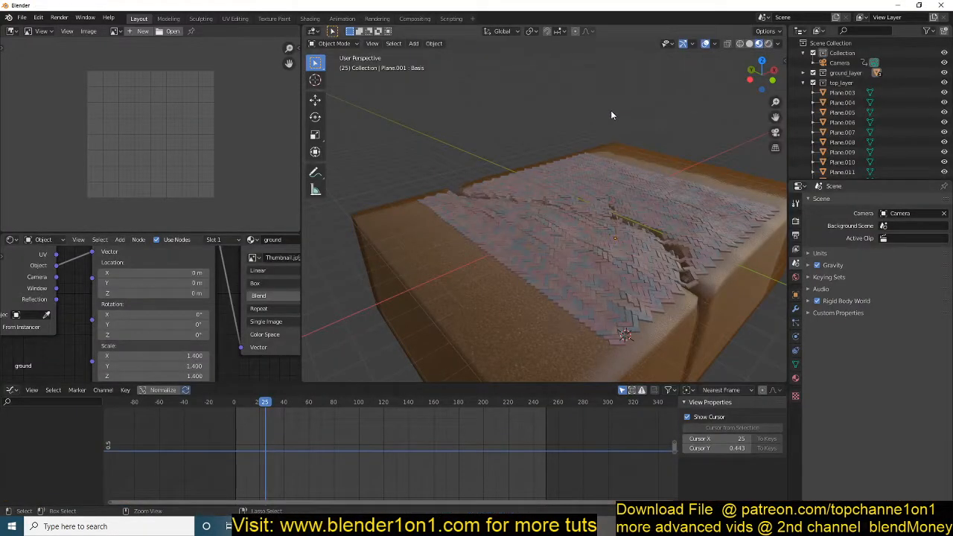
key(ctrl+v)
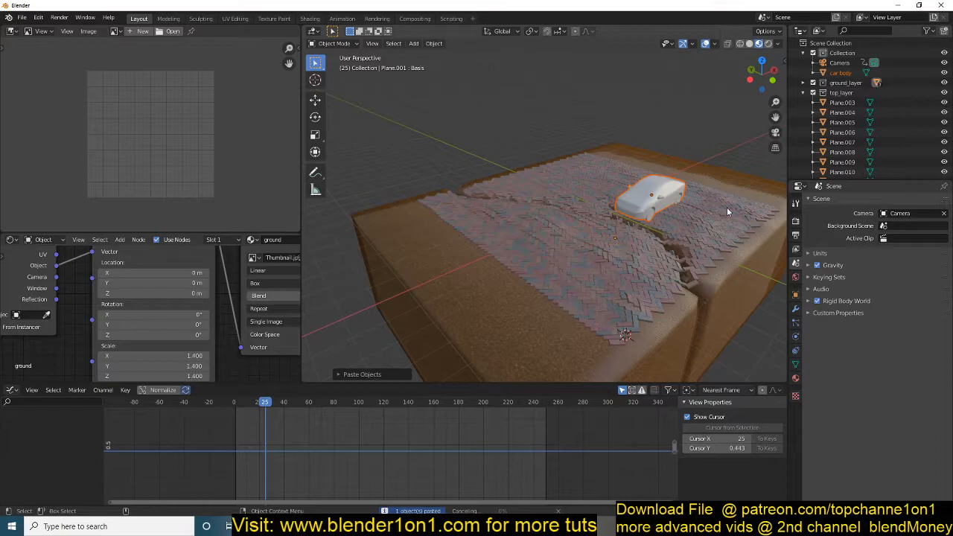
click(795, 309)
click(796, 336)
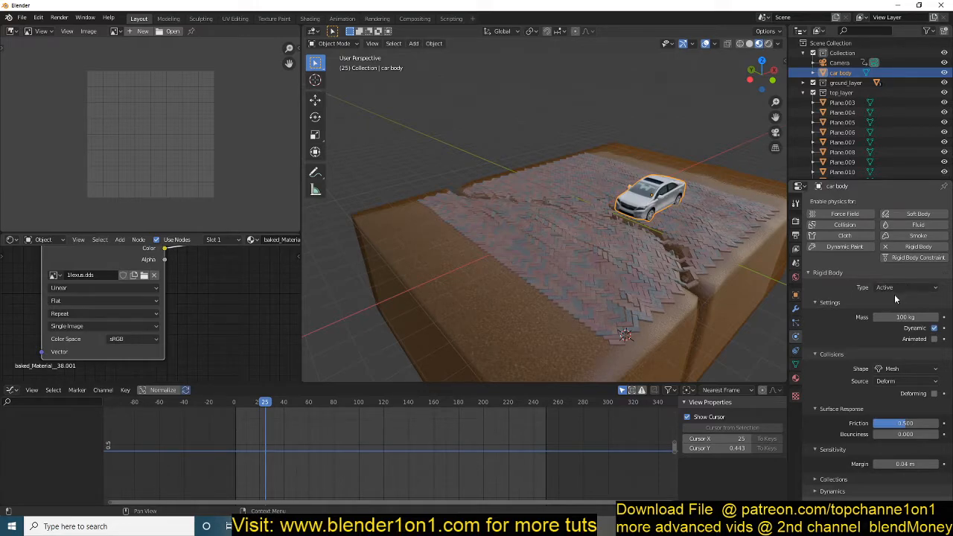
middle_drag(636, 272, 558, 262)
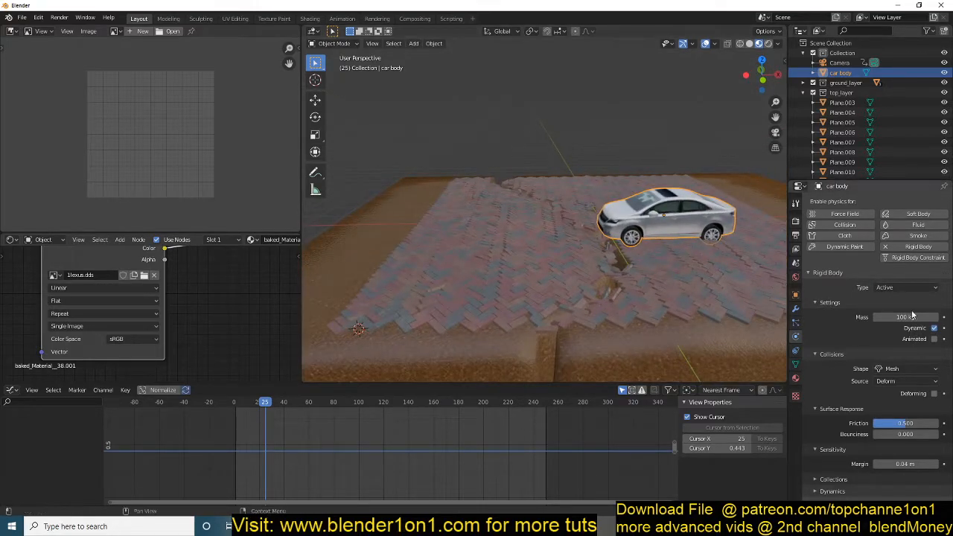
middle_drag(531, 296, 510, 276)
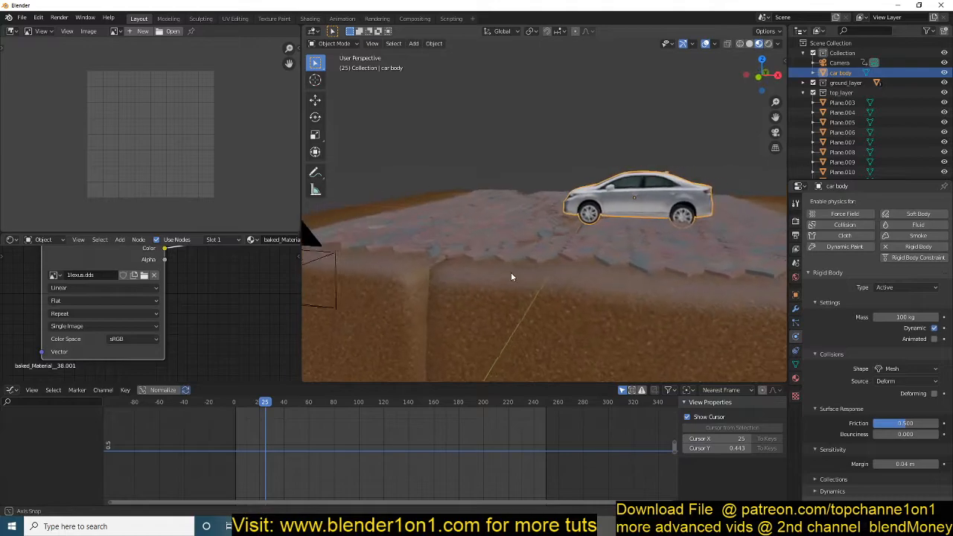
Scale the pasted car body down and apply its scale
key(s)
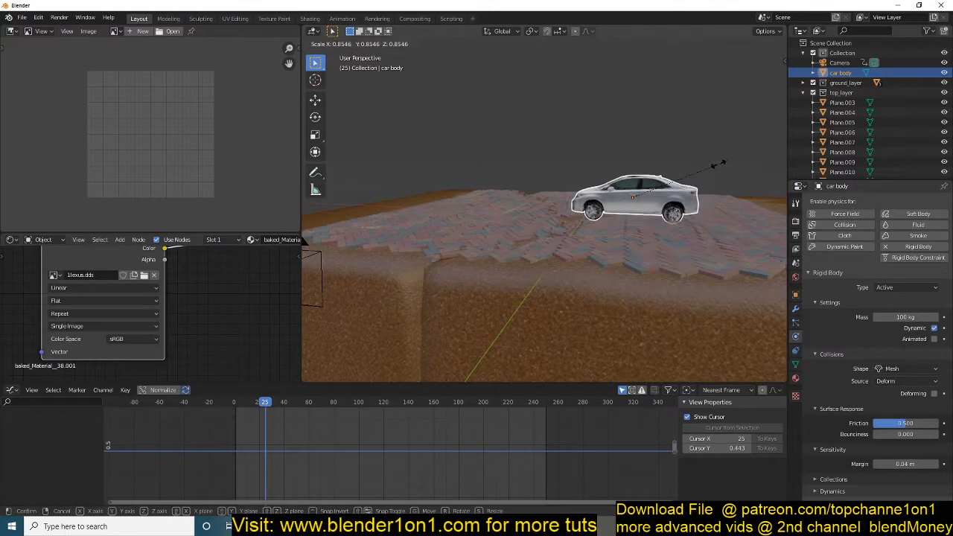
click(692, 173)
key(ctrl+a)
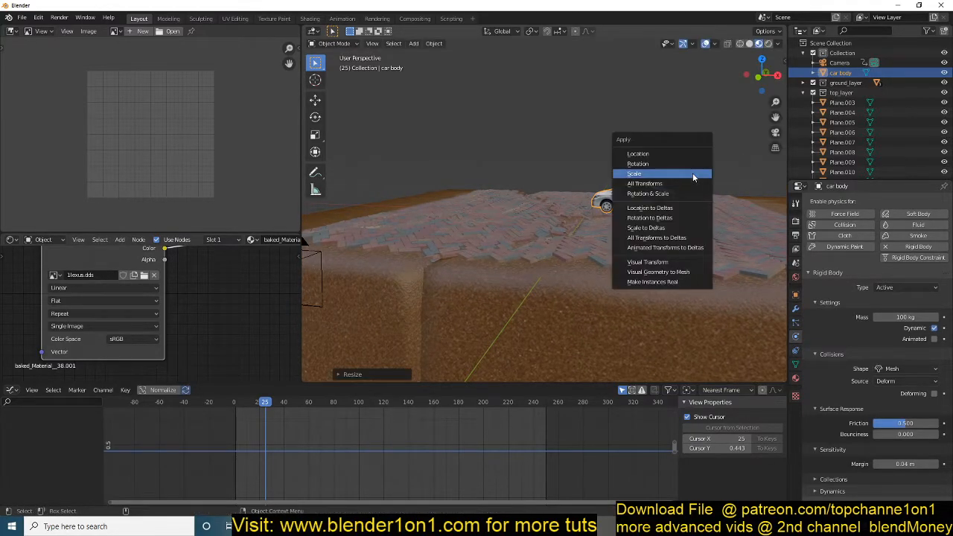
click(693, 173)
Move the car body along the Z axis so its wheels sit just above the paving bricks, and start playback
scroll(678, 214, up, 5)
middle_drag(677, 213, 588, 196)
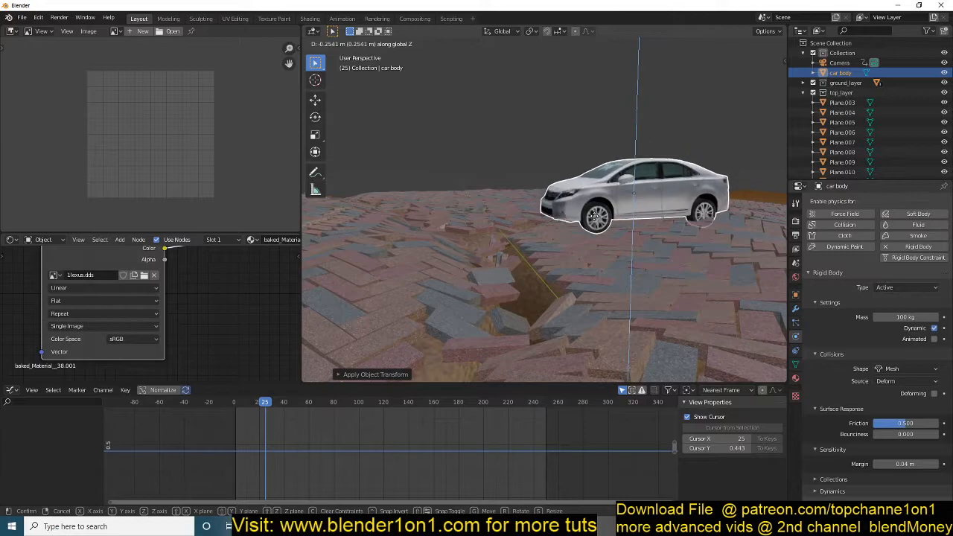
click(595, 204)
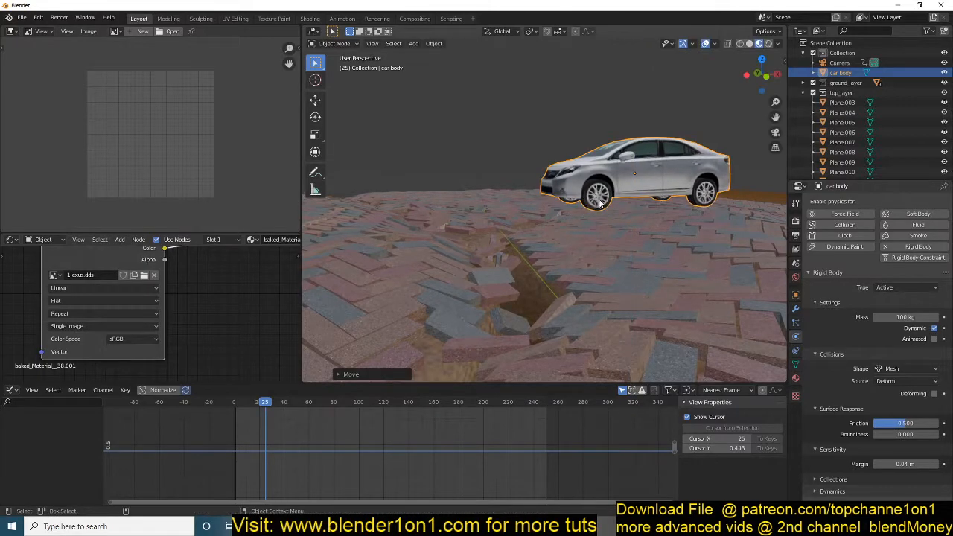
middle_drag(595, 204, 646, 201)
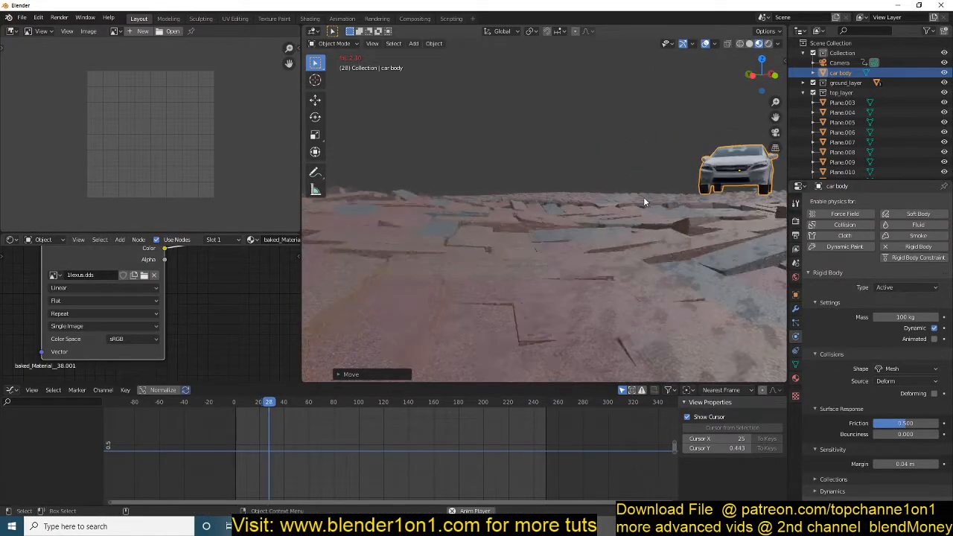
Stop playback, return to the first frame and move the car body about 3 m along negative X in front view
key(Escape)
key(KP_1)
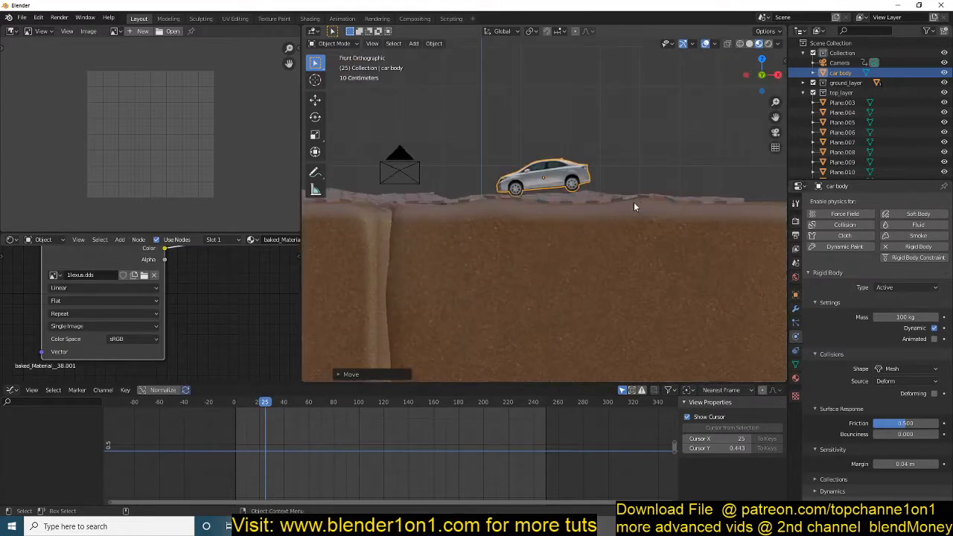
right_click(232, 440)
scroll(484, 177, up, 1)
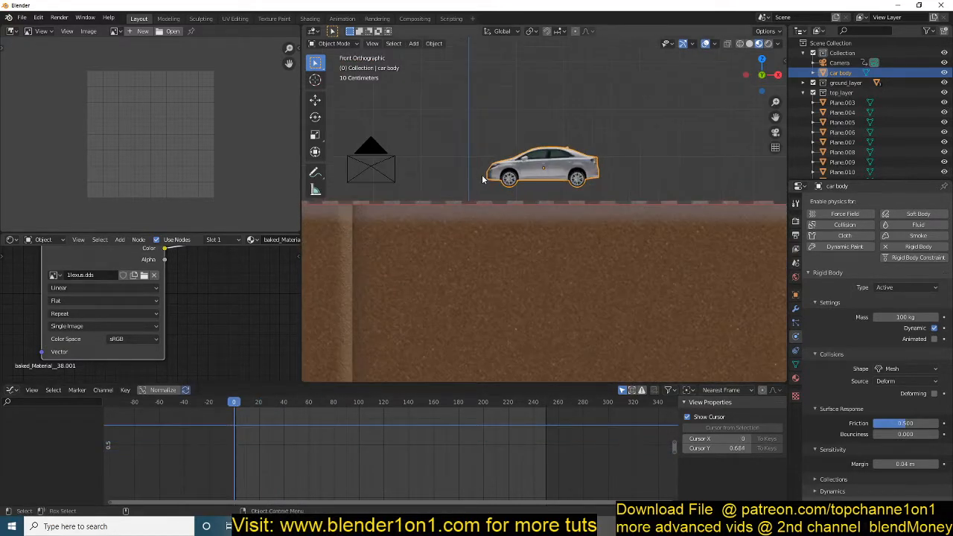
shift+middle_drag(491, 181, 610, 213)
scroll(611, 213, up, 1)
key(g)
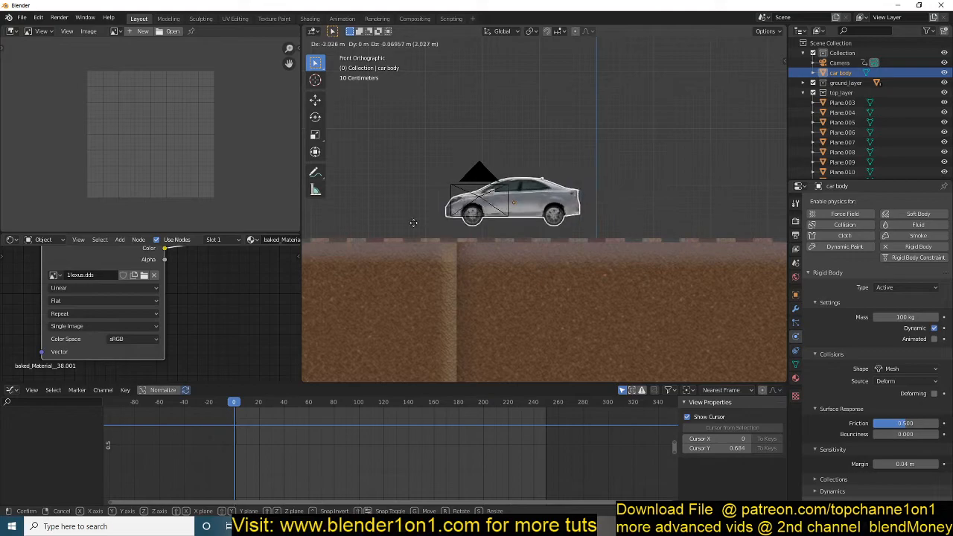
click(420, 230)
Rotate the car body around the Z axis so it stands diagonally on the pavement
middle_drag(420, 229, 579, 262)
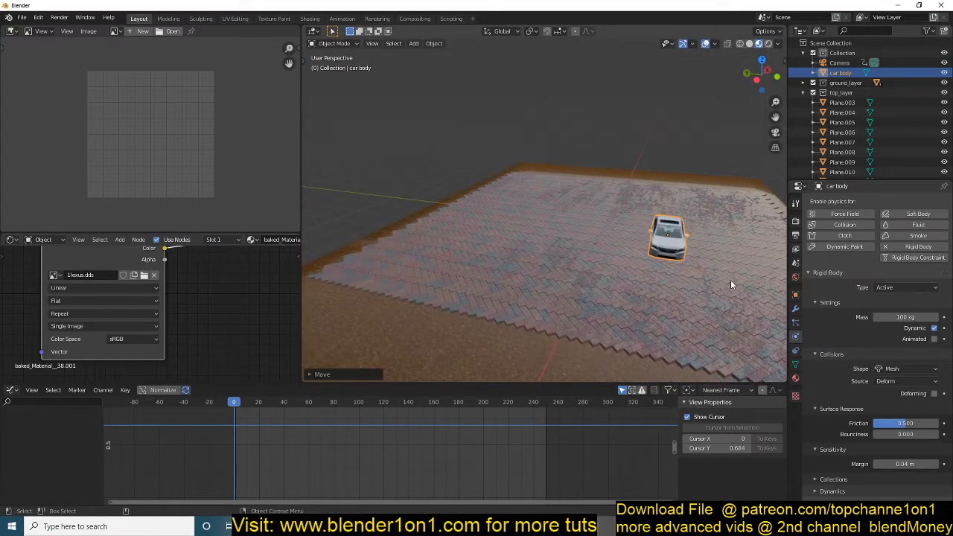
key(r)
key(z)
click(622, 271)
Play the simulation to examine how the rotated car reacts to the opening crack, and return to the first frame
key(space)
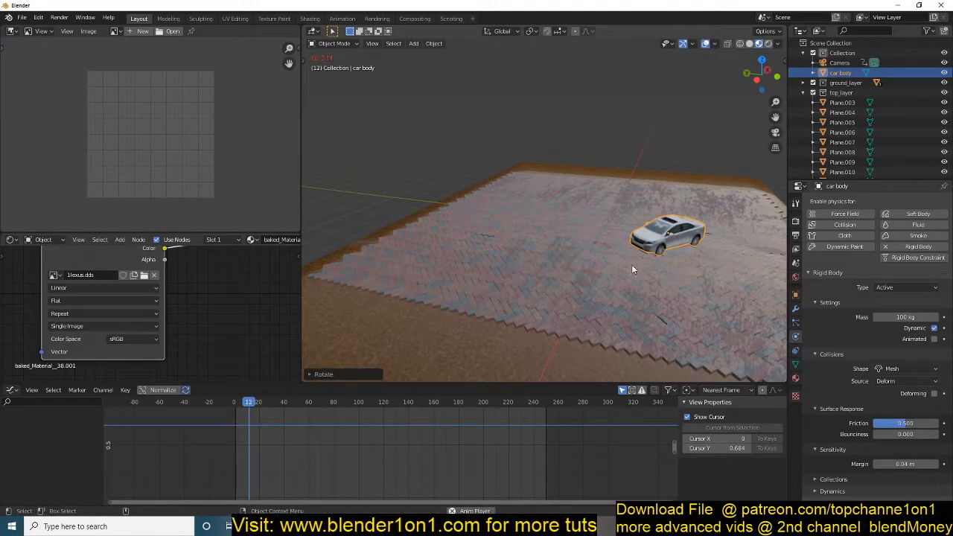
middle_drag(589, 269, 585, 269)
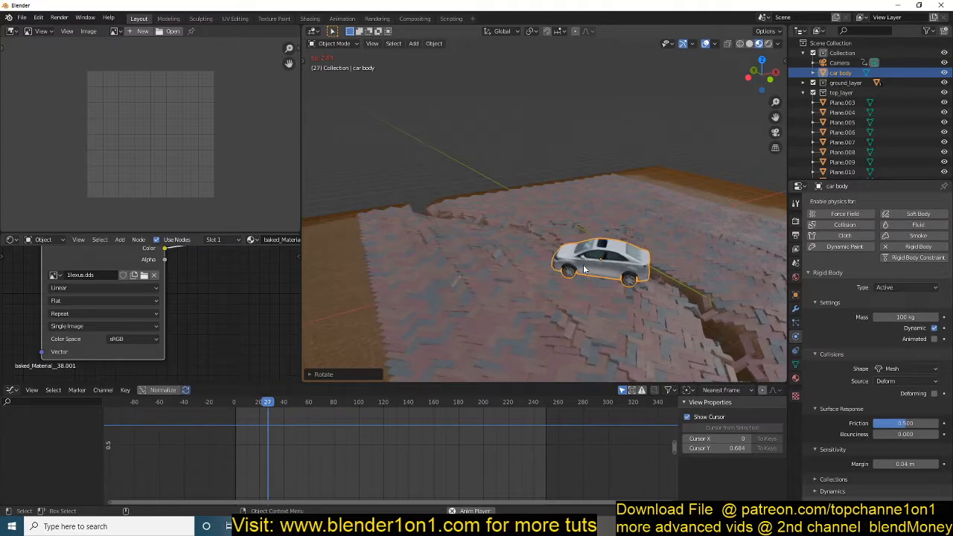
click(600, 85)
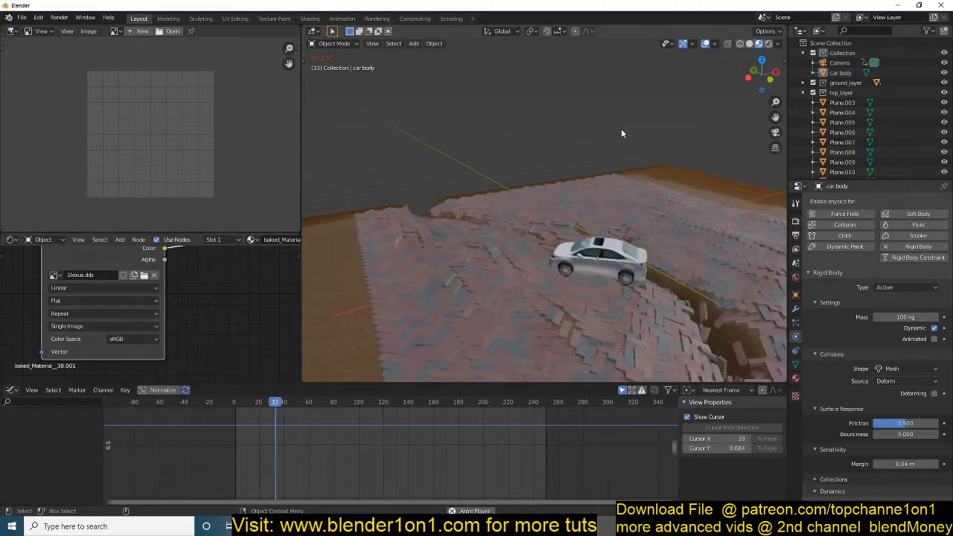
middle_drag(581, 137, 566, 141)
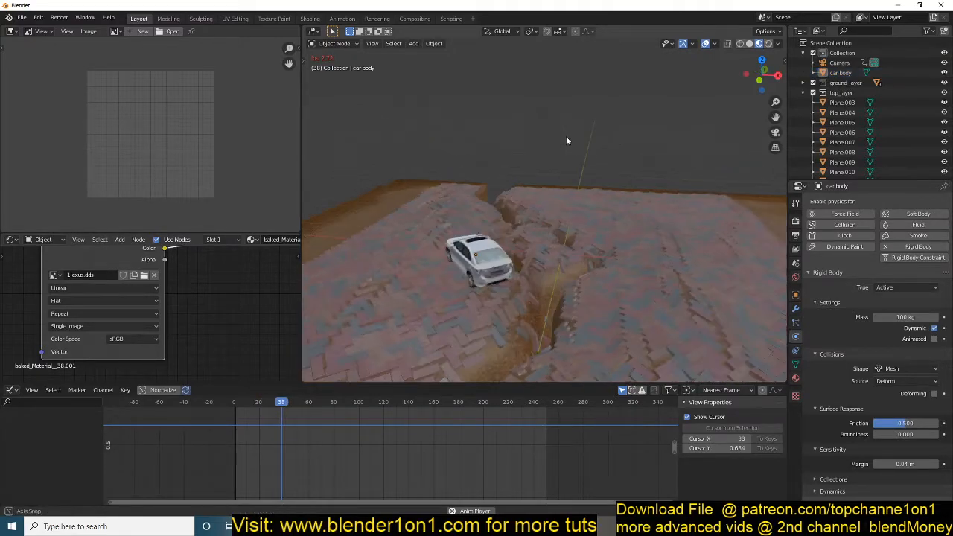
key(space)
key(shift+Left)
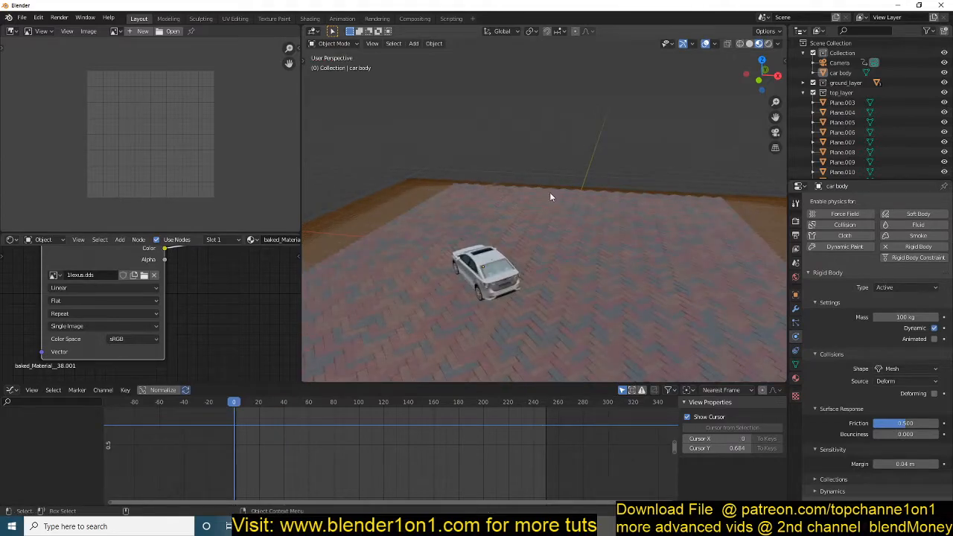
Slide the car body across the pavement with global Z locked, closer to where the ground splits
click(503, 285)
key(g)
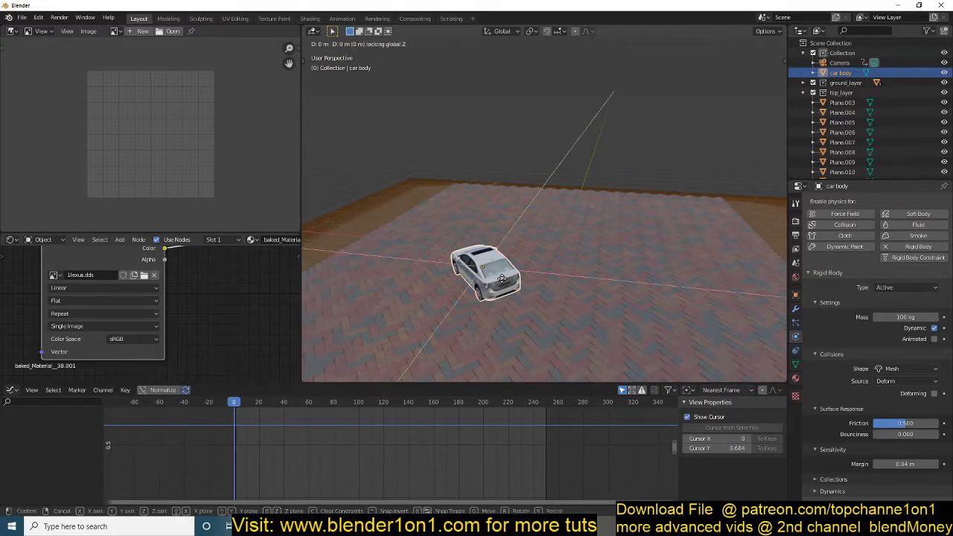
click(535, 292)
Play the simulation from the repositioned car and examine from several angles how it behaves at the crack, stopping playback at the end
key(space)
click(553, 128)
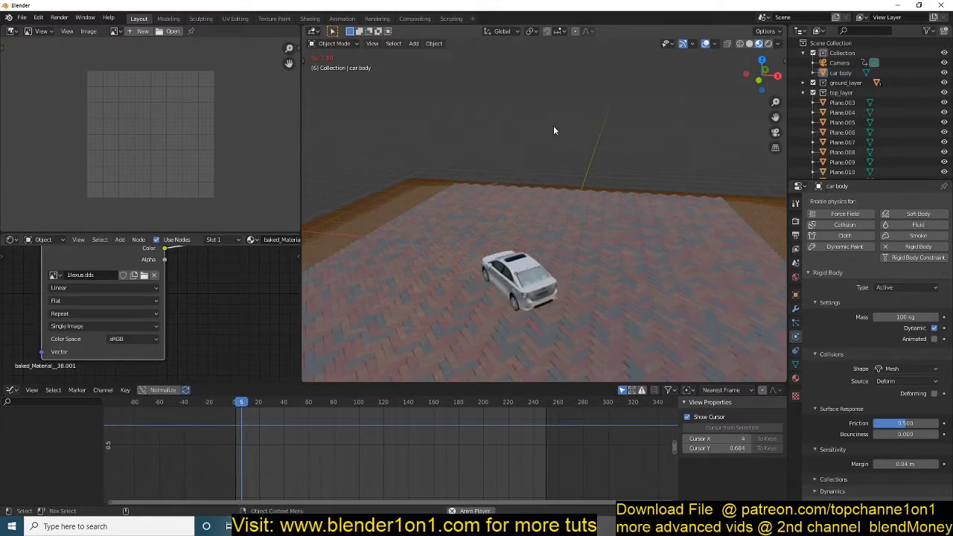
middle_drag(554, 131, 568, 96)
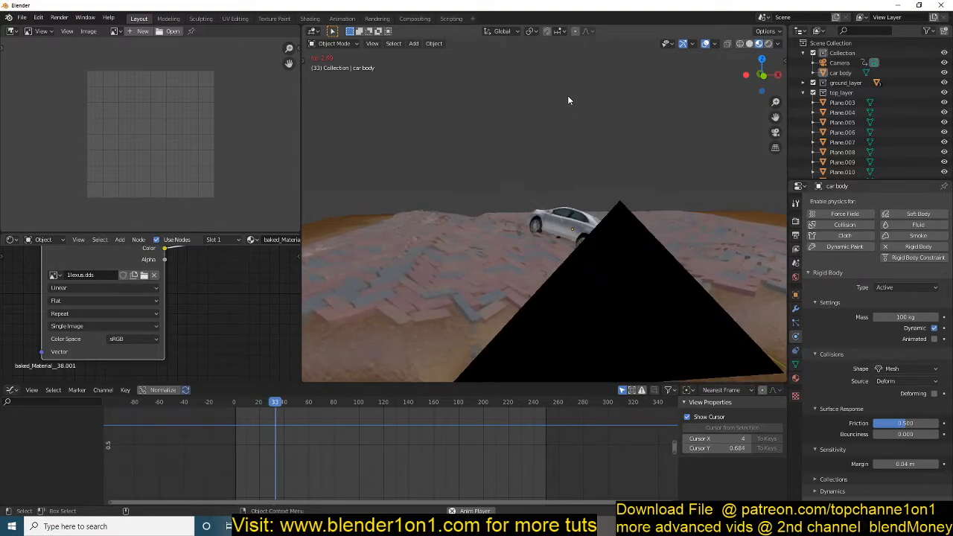
middle_drag(566, 97, 538, 117)
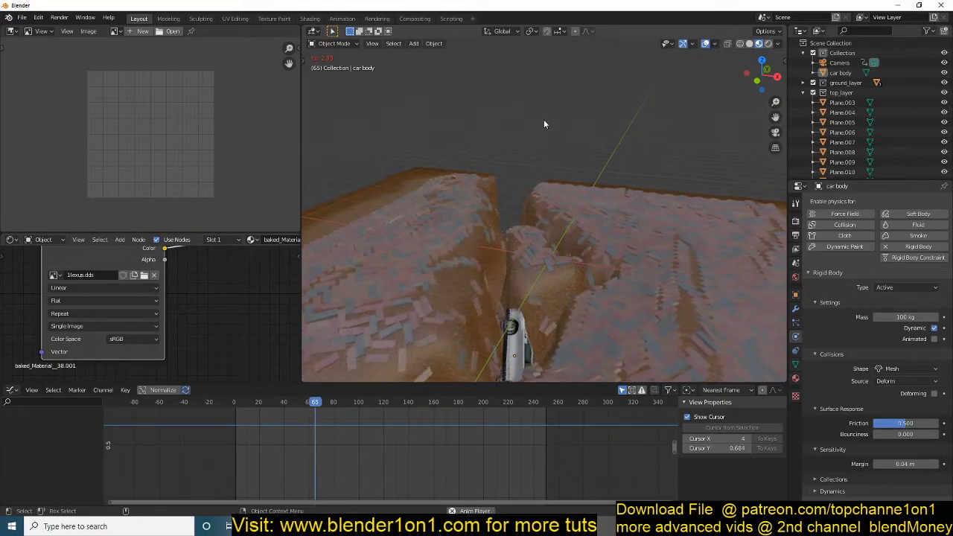
key(Escape)
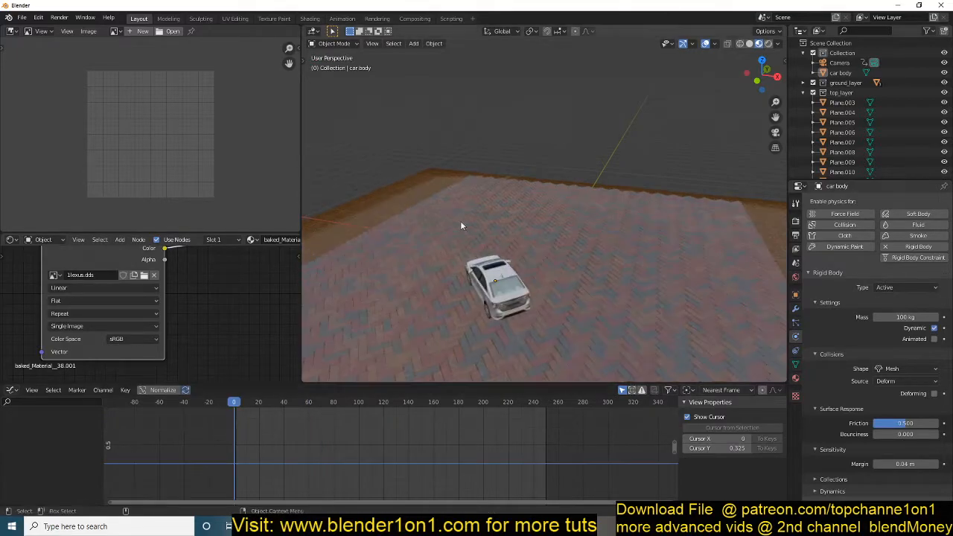
Play the car's fall through the camera view, return to the first frame and view the whole scene from above
key(KP_0)
key(space)
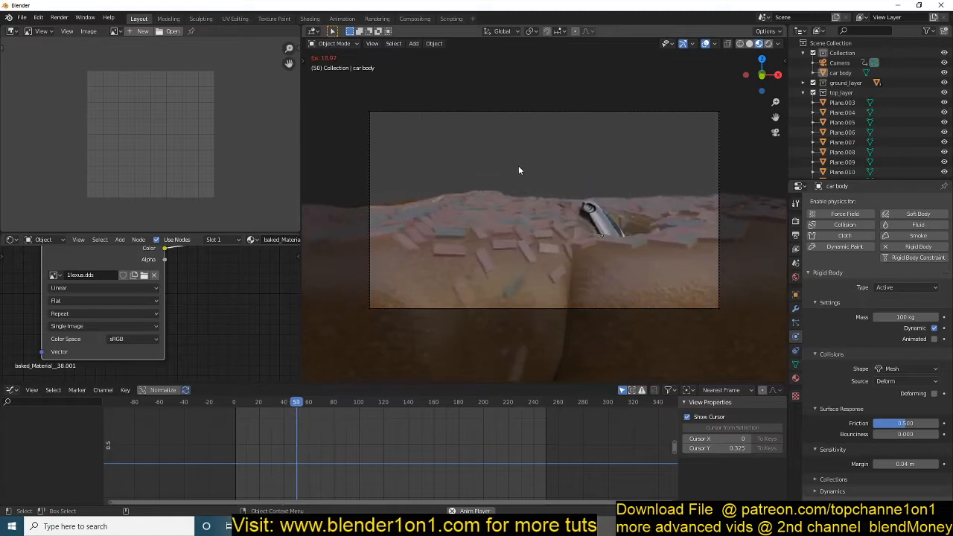
key(Escape)
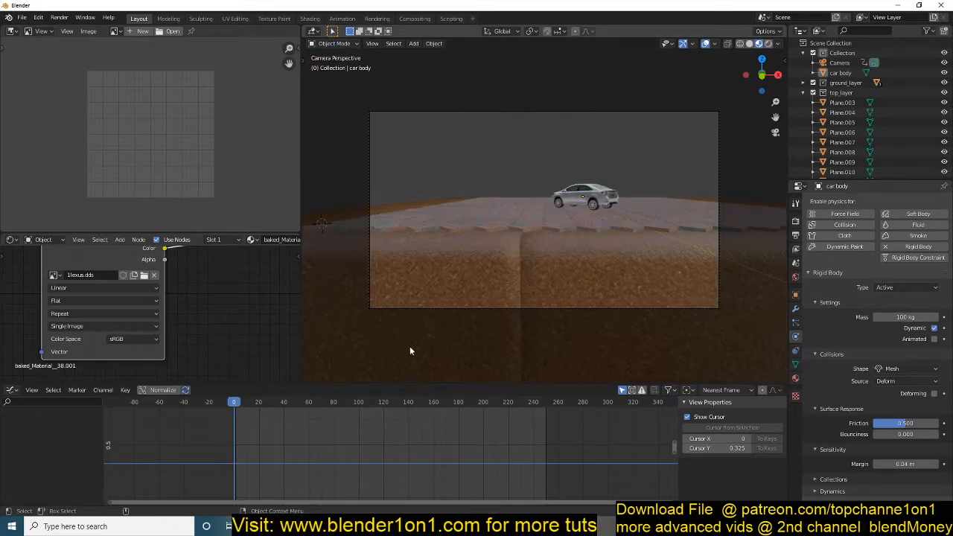
middle_drag(585, 89, 573, 253)
scroll(657, 216, down, 4)
scroll(615, 203, up, 2)
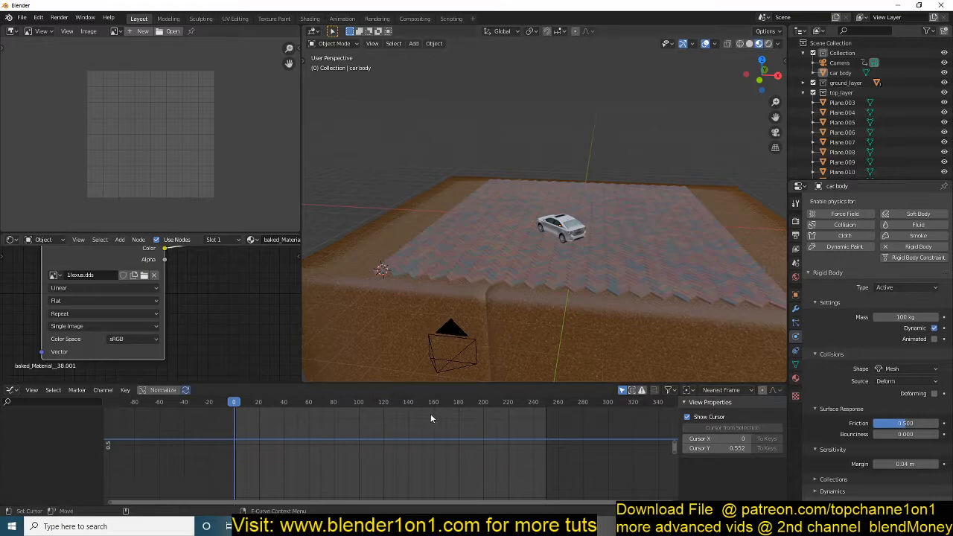
Switch to Premiere Pro and scrub the earlier recording forward from the car placement to about 00:16:04 to review the workflow
mouse_move(313, 525)
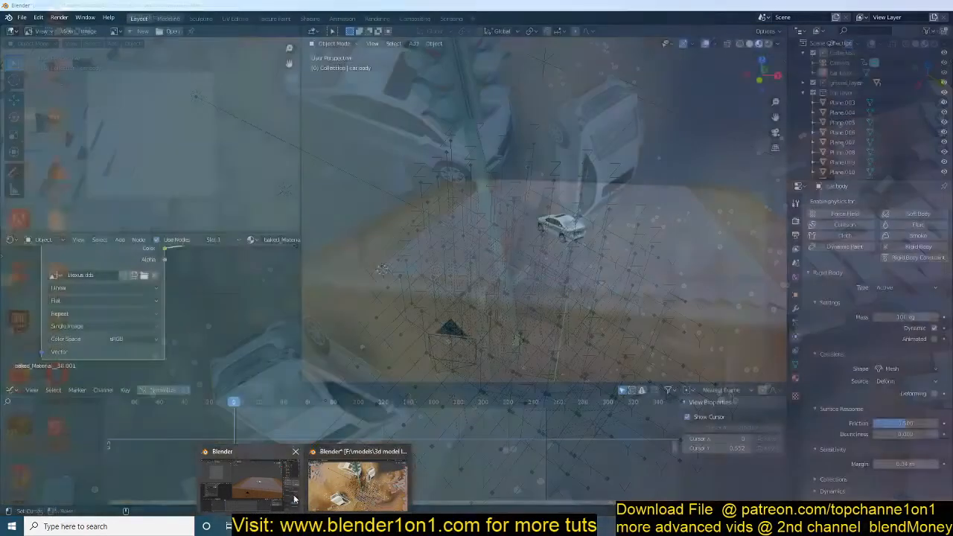
click(331, 488)
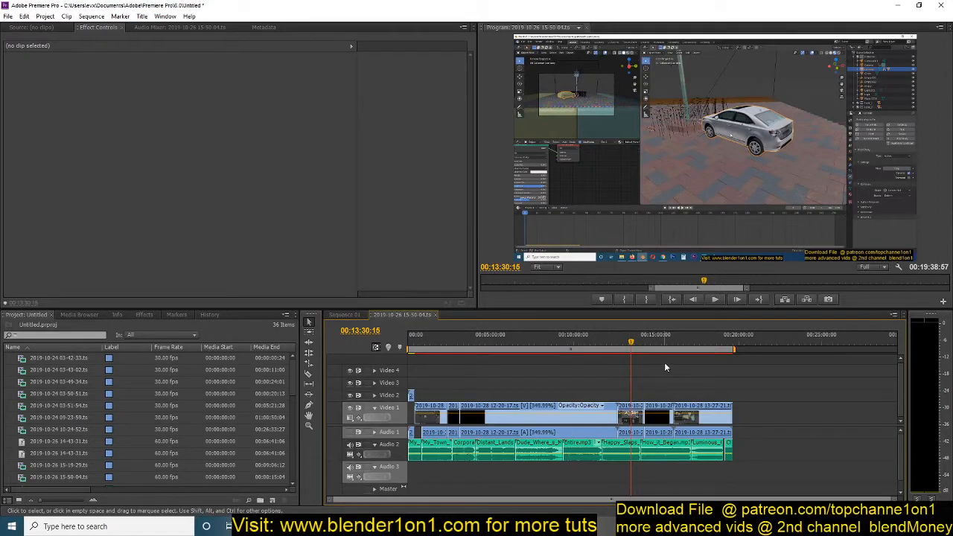
right_click(631, 340)
click(690, 394)
drag(630, 342, 659, 343)
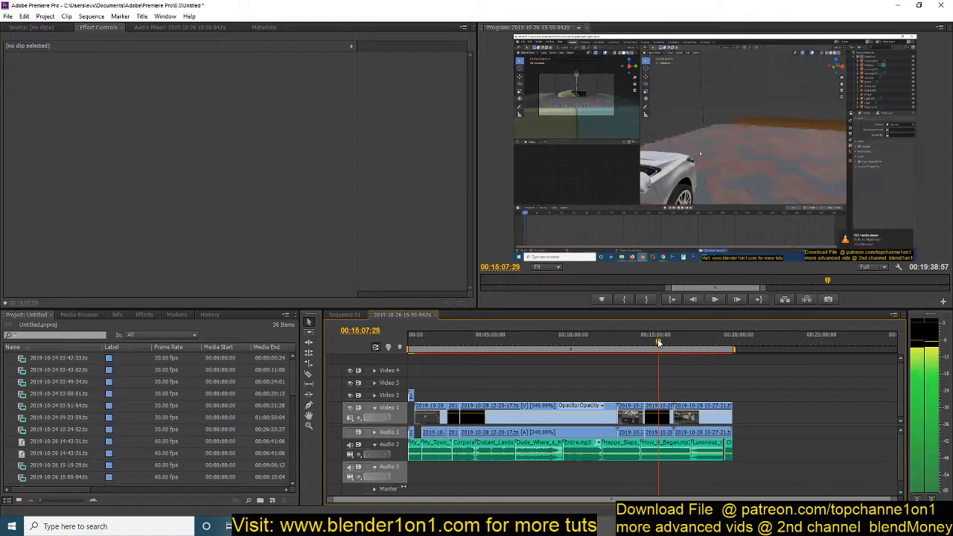
key(space)
key(space)
drag(668, 347, 674, 345)
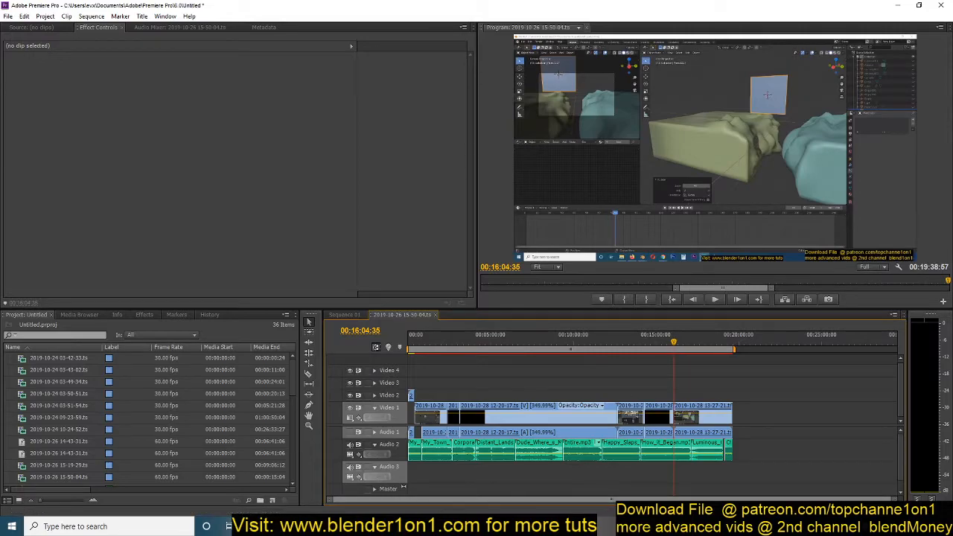
Switch back to the paved-ground scene in Blender and add a mesh cube
click(305, 527)
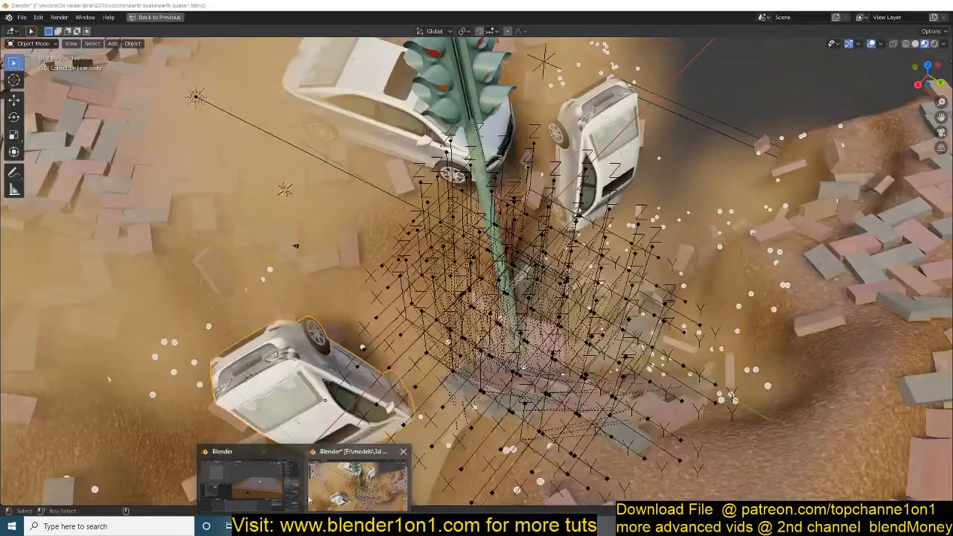
click(264, 492)
middle_drag(606, 167, 694, 259)
key(shift+a)
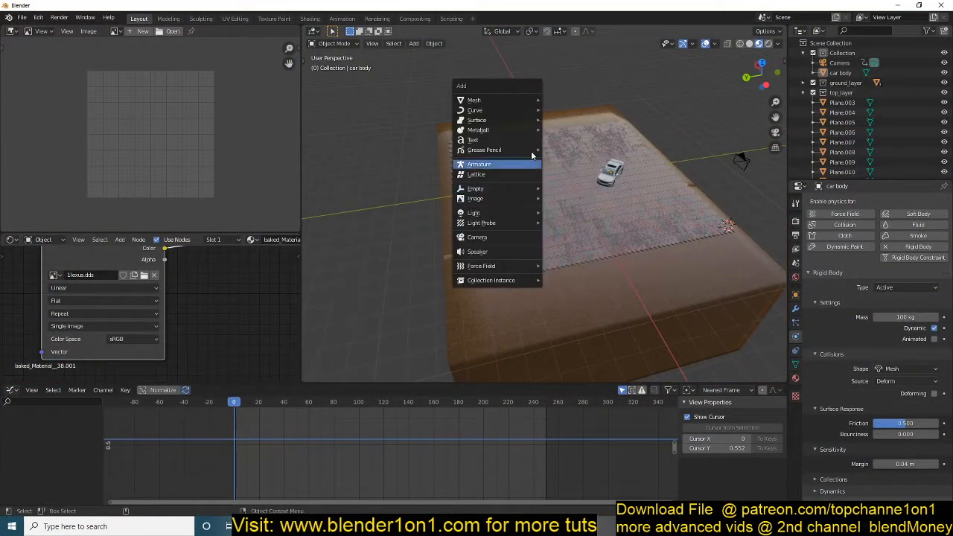
mouse_move(527, 100)
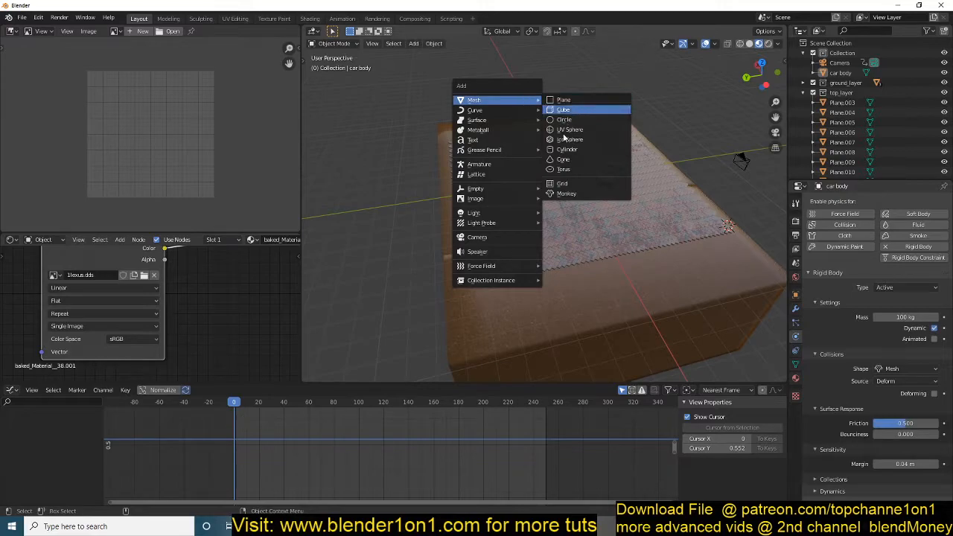
click(564, 110)
Replace the graph editor with the timeline, and move the cube over the pavement and scale it up in top view
key(KP_7)
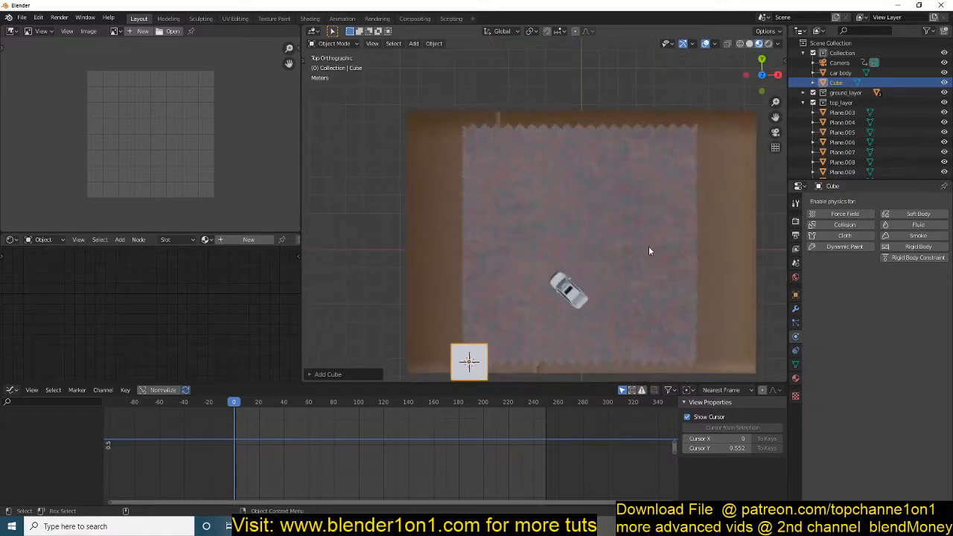
key(ctrl+Tab)
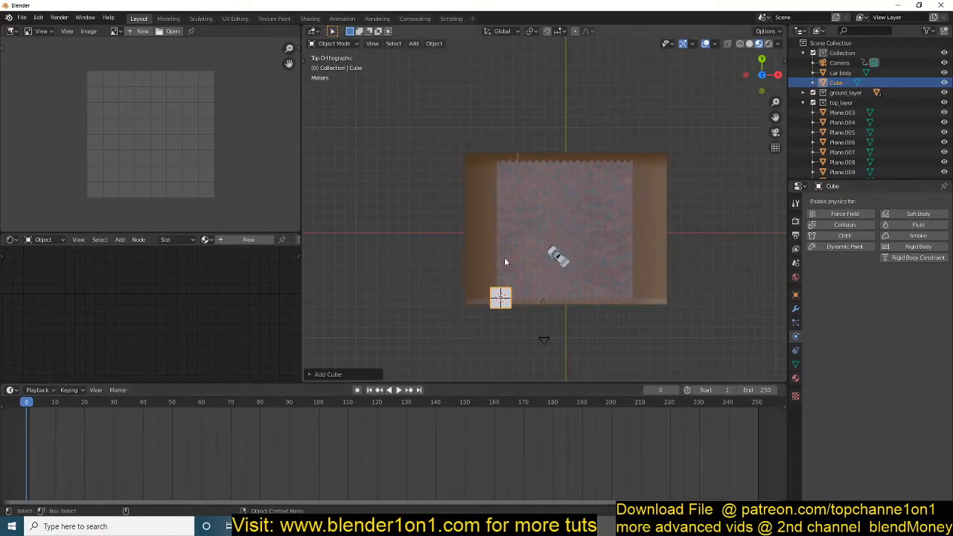
key(g)
click(611, 190)
key(s)
click(688, 198)
Stretch the cube along the Y axis and reposition it so it spans the length of the crack area
key(s)
key(y)
click(693, 331)
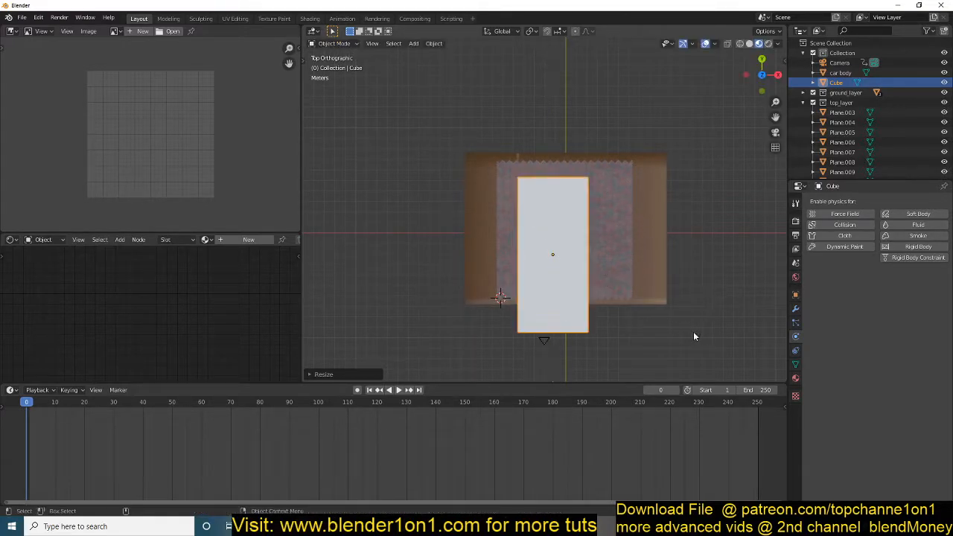
key(g)
click(655, 271)
middle_drag(655, 271, 805, 339)
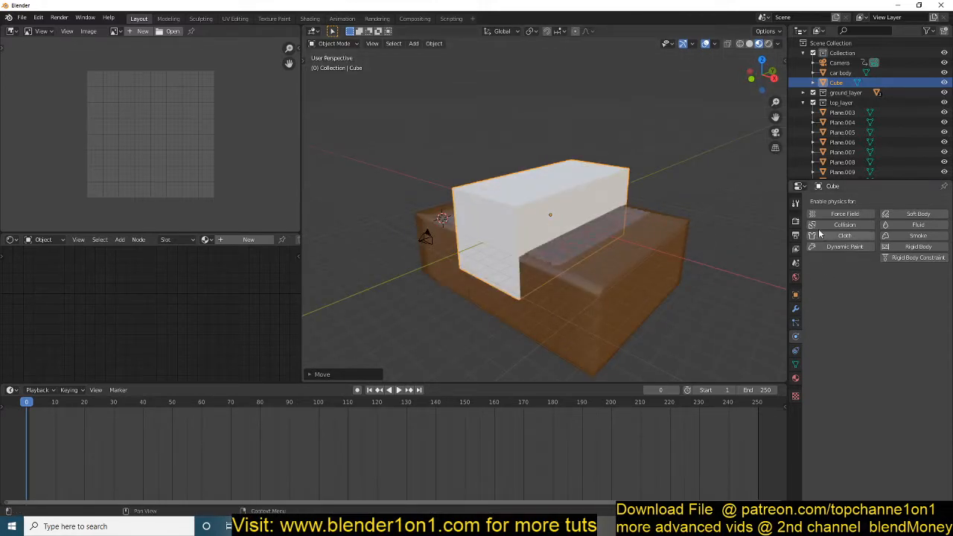
click(917, 227)
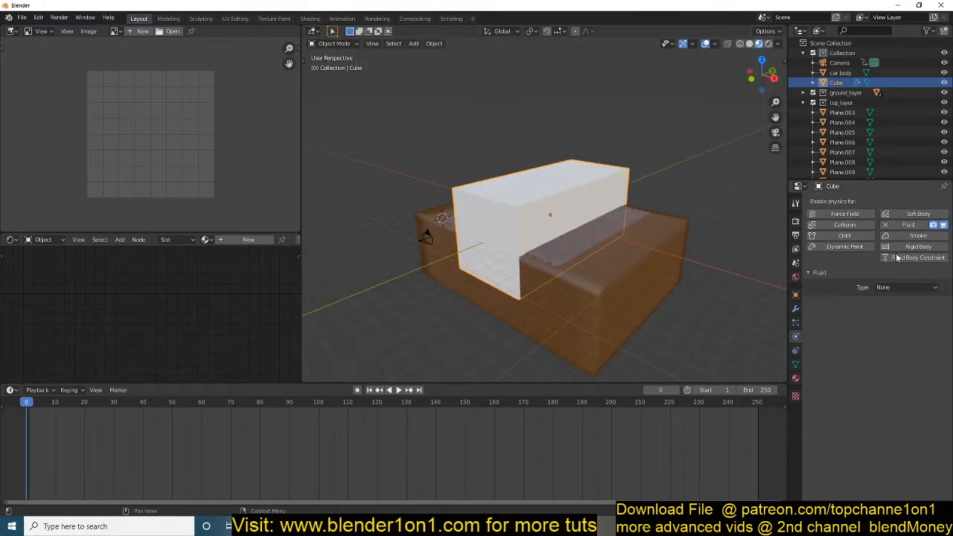
click(896, 214)
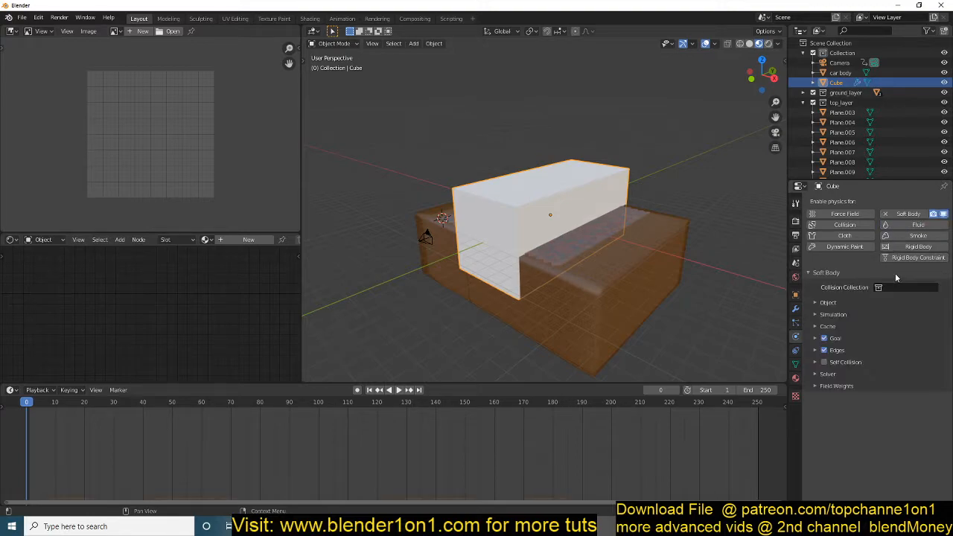
click(894, 216)
Enable Smoke physics on the stretched cube and set its type to Domain
click(906, 237)
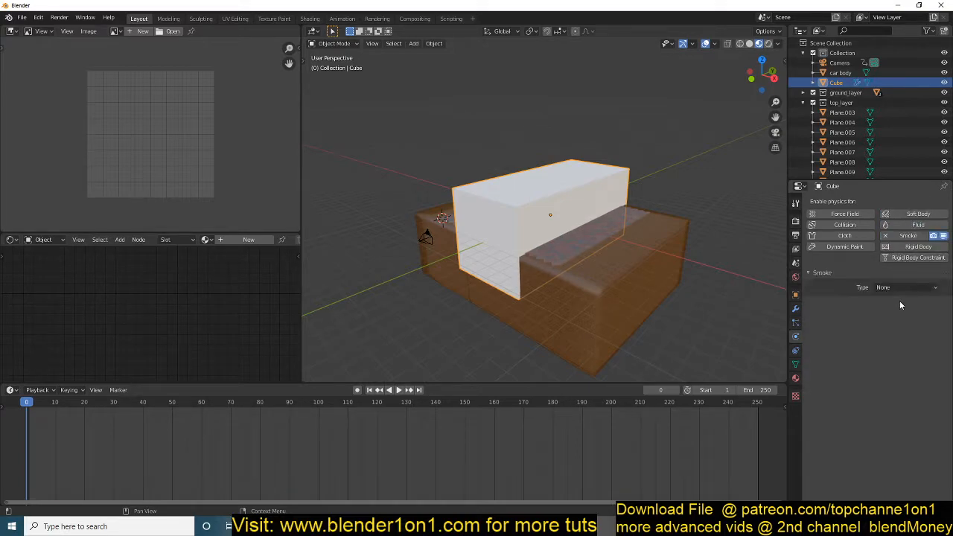
click(903, 287)
scroll(463, 233, up, 4)
middle_drag(465, 234, 512, 234)
Select the ground half left of the crack, go to frame 102, and examine its mesh in Edit Mode before returning to Object Mode
click(480, 307)
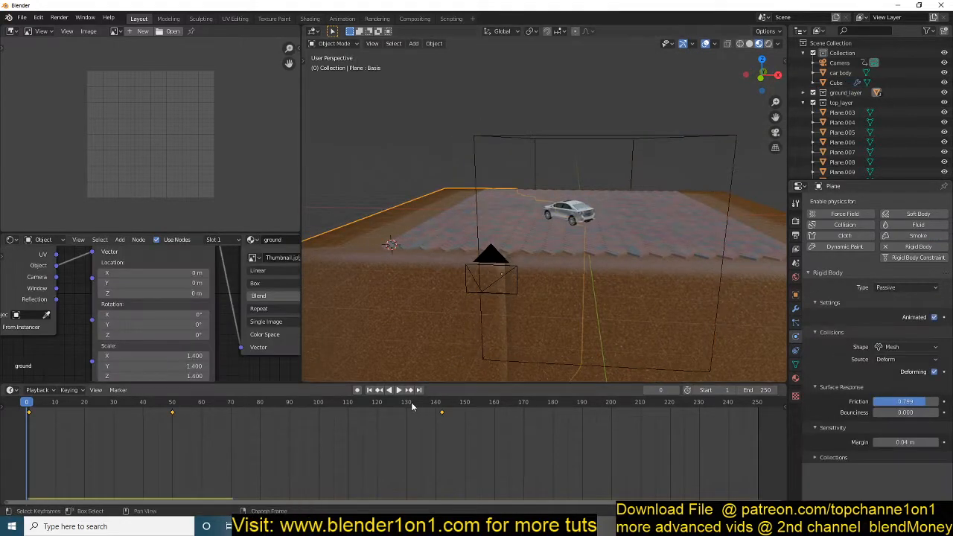
click(325, 477)
middle_drag(401, 363, 409, 299)
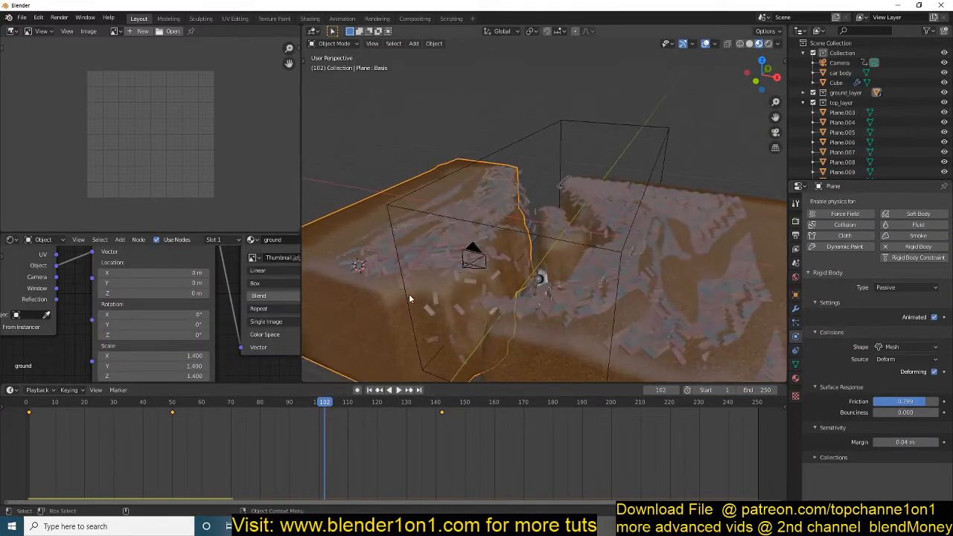
key(Tab)
key(2)
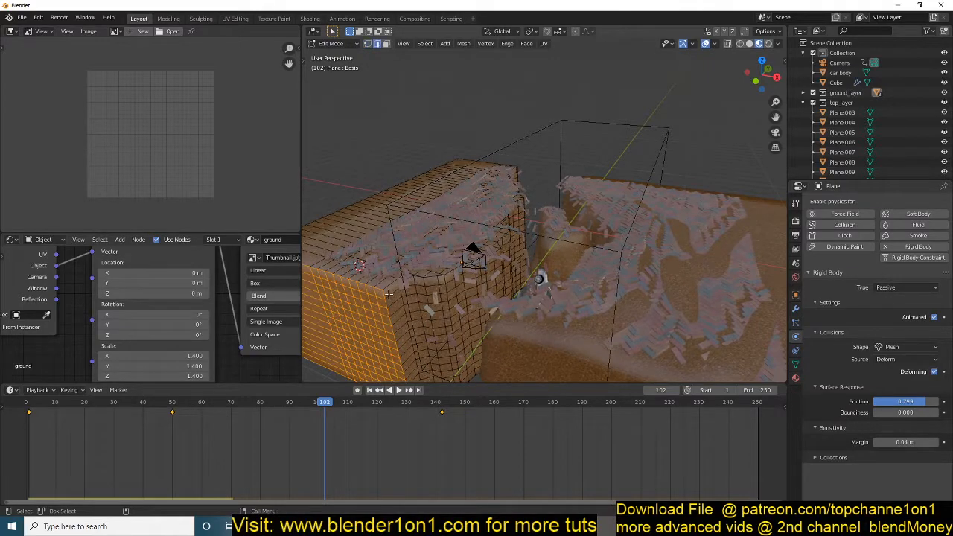
click(406, 298)
key(a)
key(Tab)
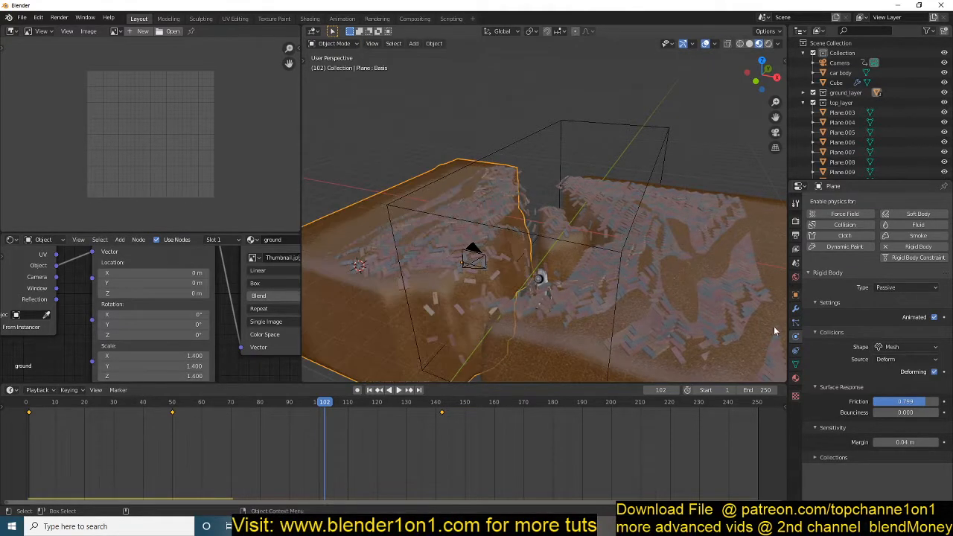
With shape key Key 1 active, select a path of faces along the crack's upper edge in Edit Mode and separate it into its own object
click(795, 364)
click(849, 303)
key(Tab)
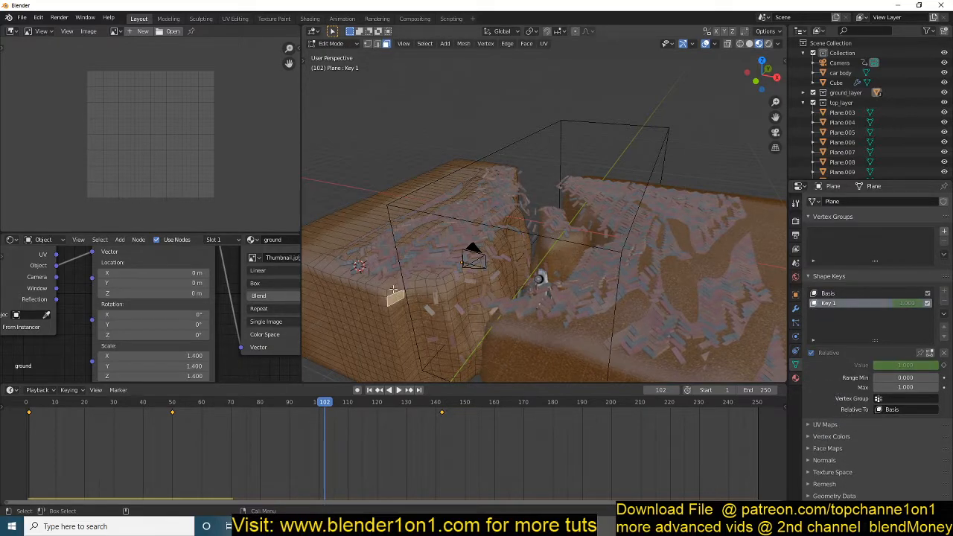
middle_drag(534, 221, 493, 203)
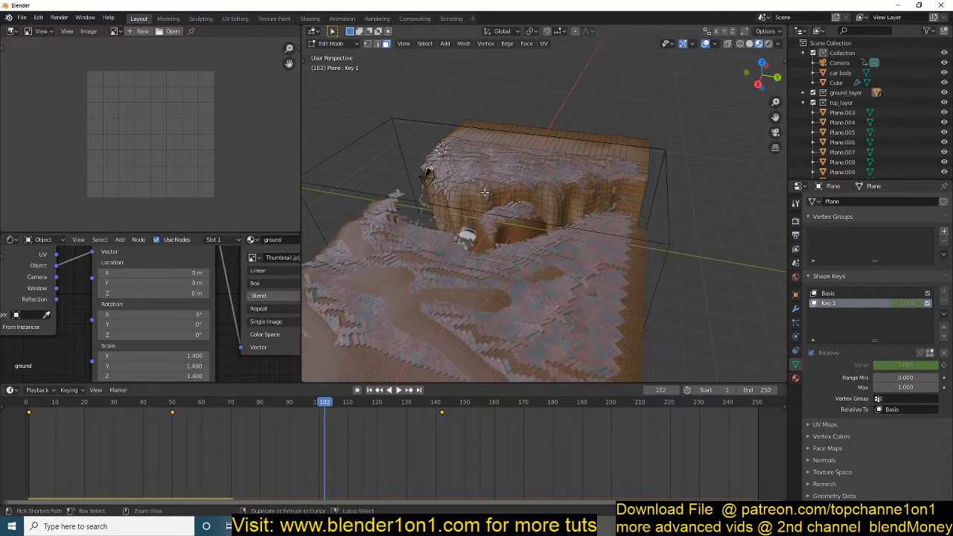
ctrl+click(487, 187)
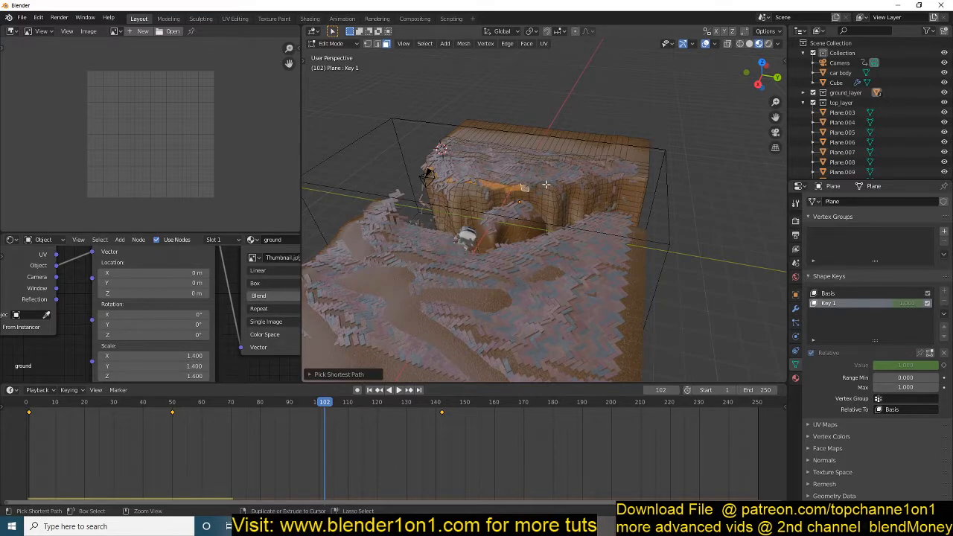
middle_drag(642, 180, 596, 220)
key(g)
right_click(596, 220)
key(p)
click(597, 219)
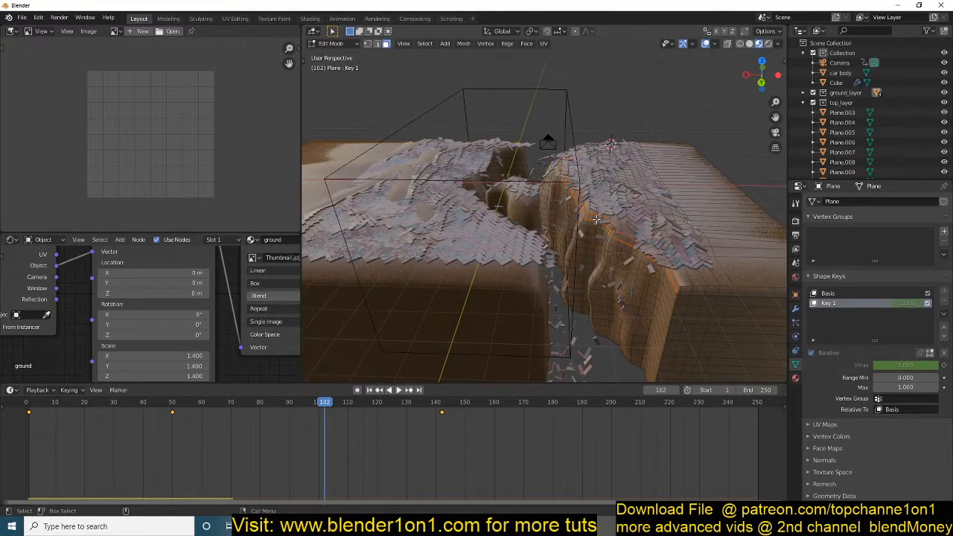
Return to Object Mode and switch the viewport to Solid shading to tell the separated face strip from the paving blocks
key(Tab)
click(625, 240)
click(620, 237)
click(609, 230)
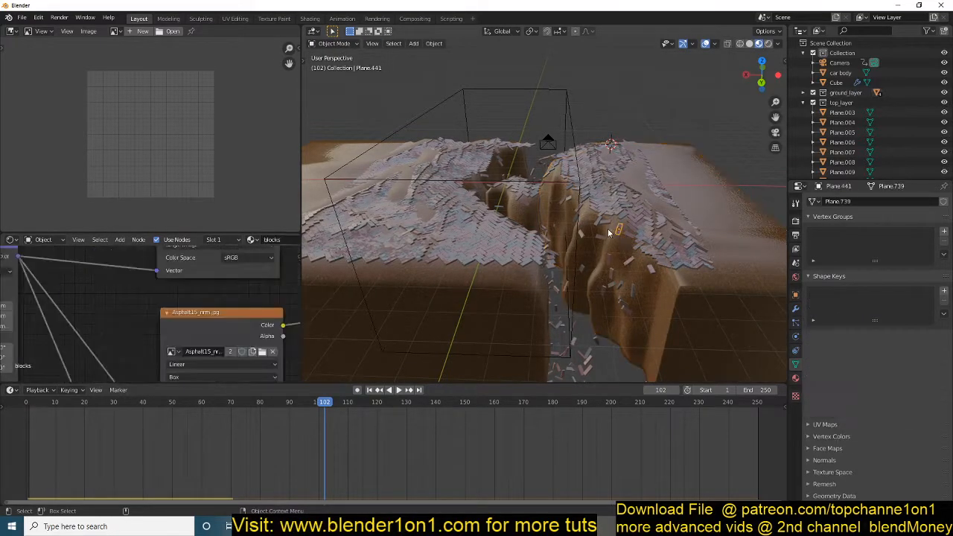
click(750, 45)
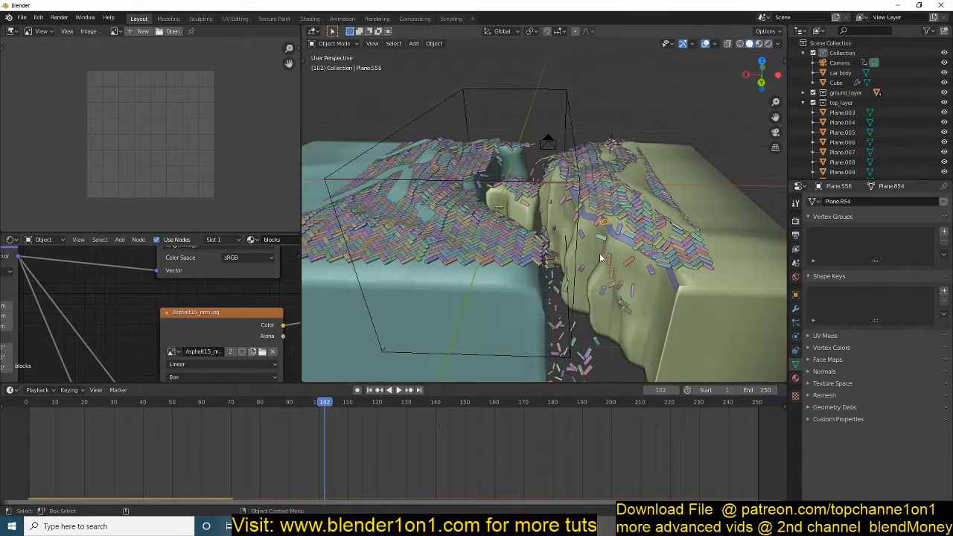
Hide the ground half behind the separated face strip, select the strip and play back its motion
click(617, 247)
click(617, 247)
click(739, 298)
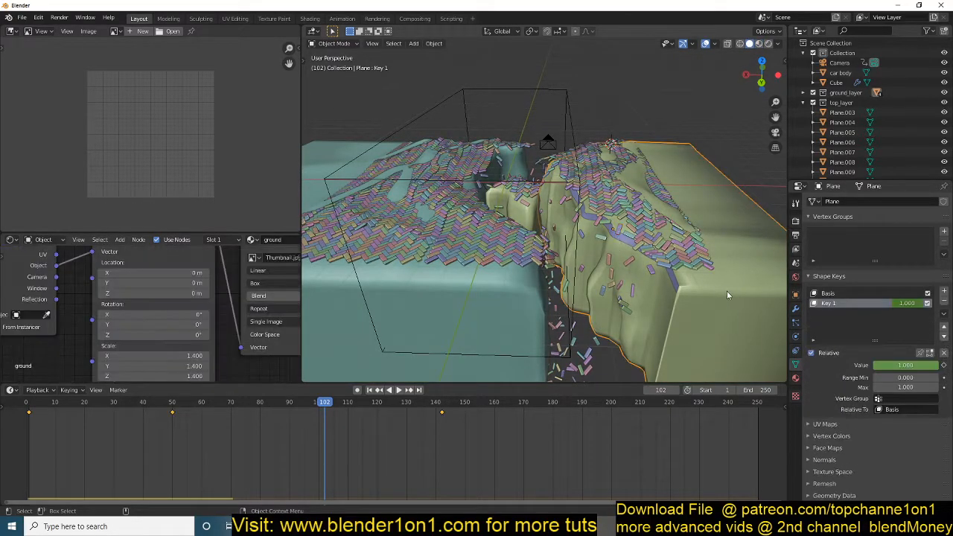
key(h)
click(672, 276)
shift+right_drag(240, 432, 4, 445)
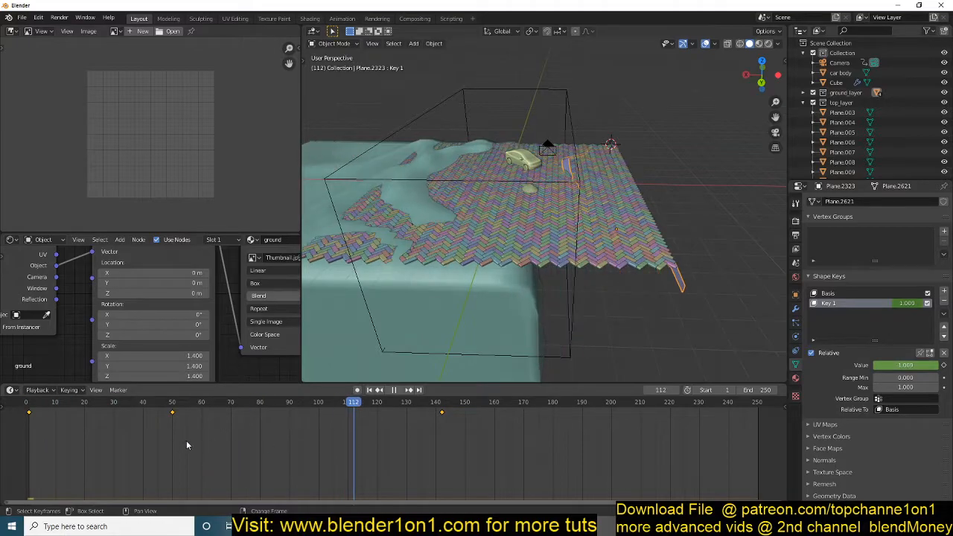
key(space)
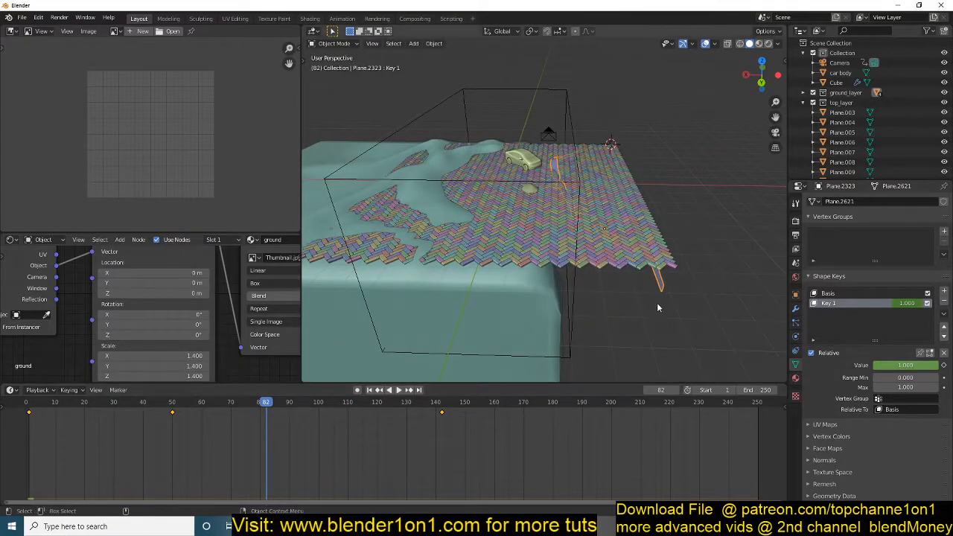
Enable Smoke physics on the separated face strip and set its type to Flow
click(796, 308)
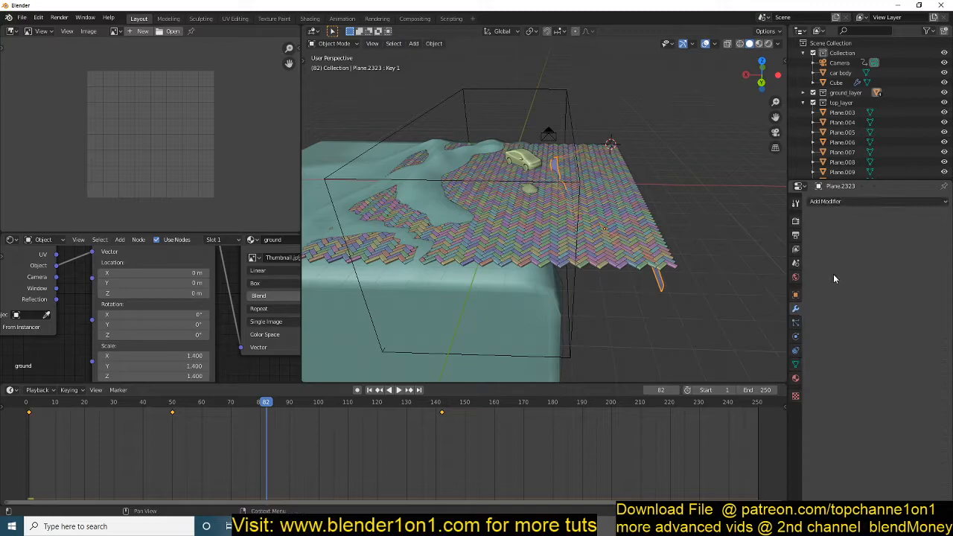
click(794, 337)
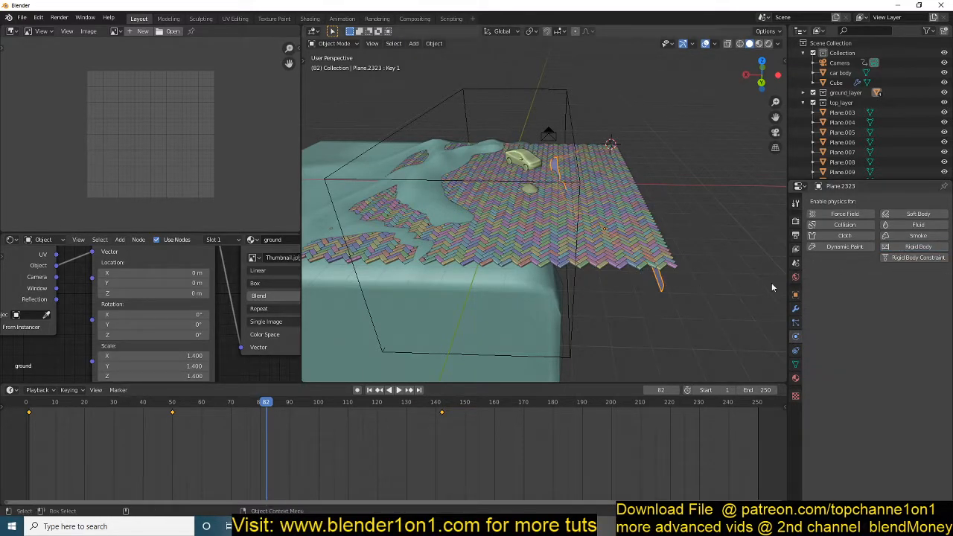
click(899, 238)
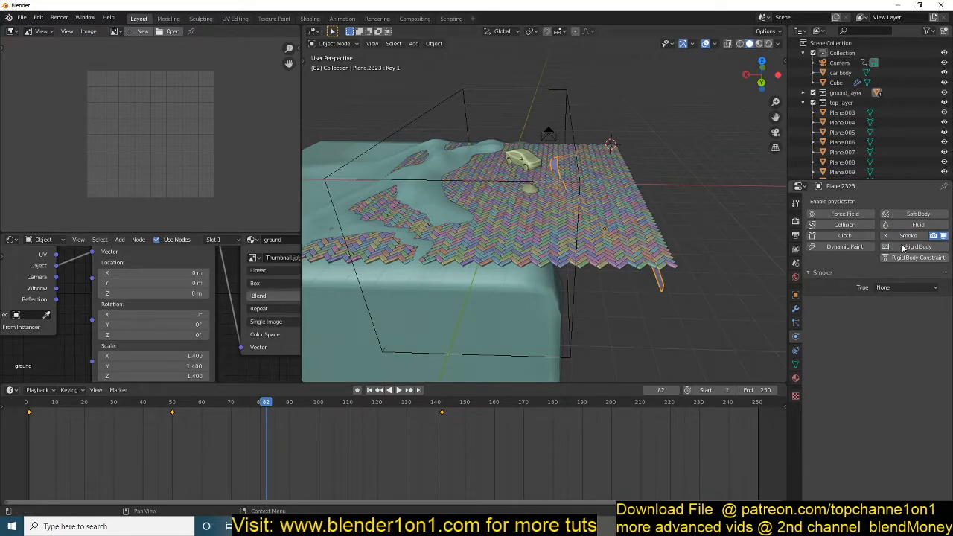
click(903, 287)
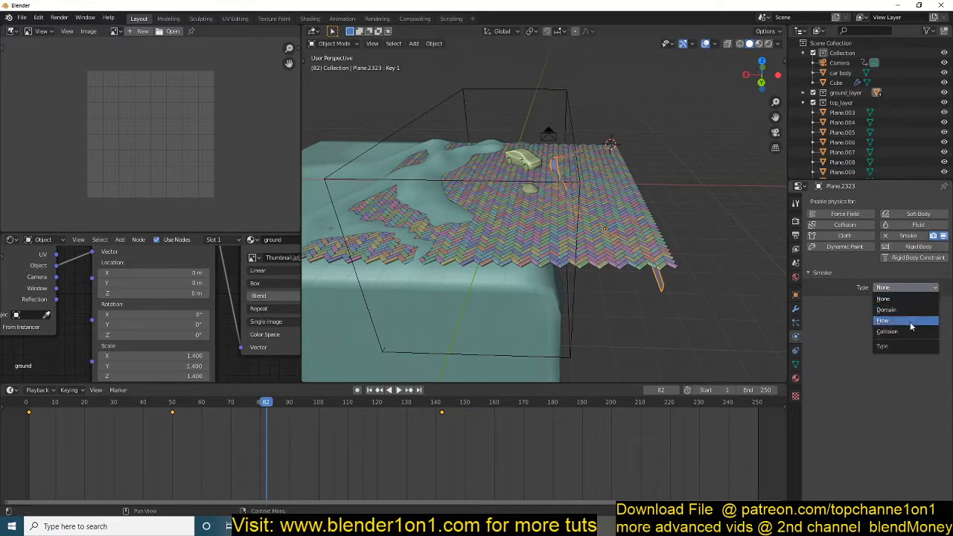
click(910, 321)
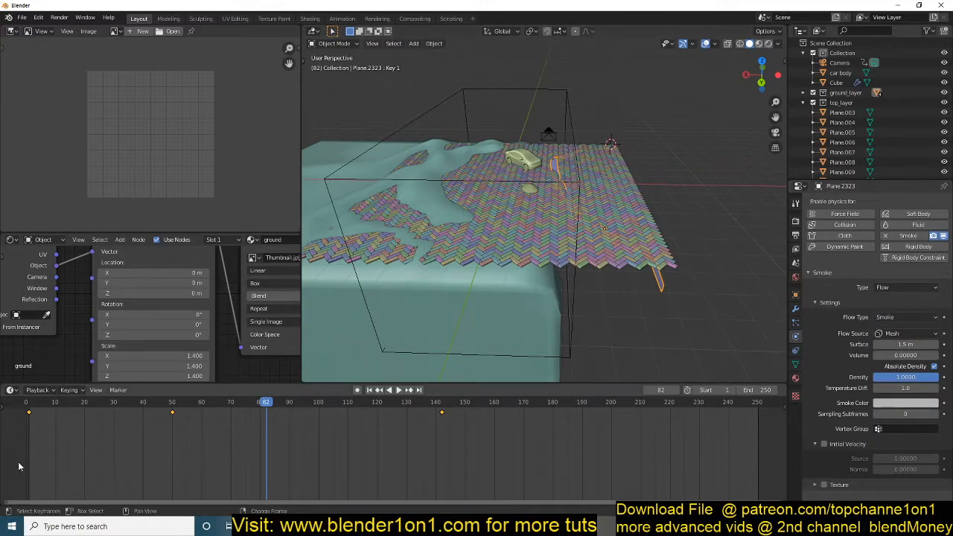
Play the animation from the start and examine the smoke emitted by the face strip inside the domain
key(shift+Left)
key(space)
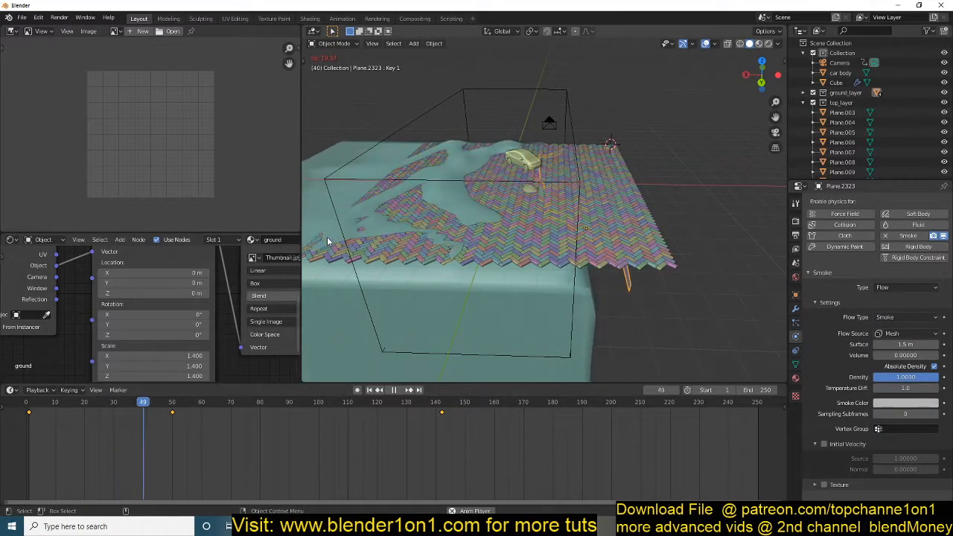
click(756, 447)
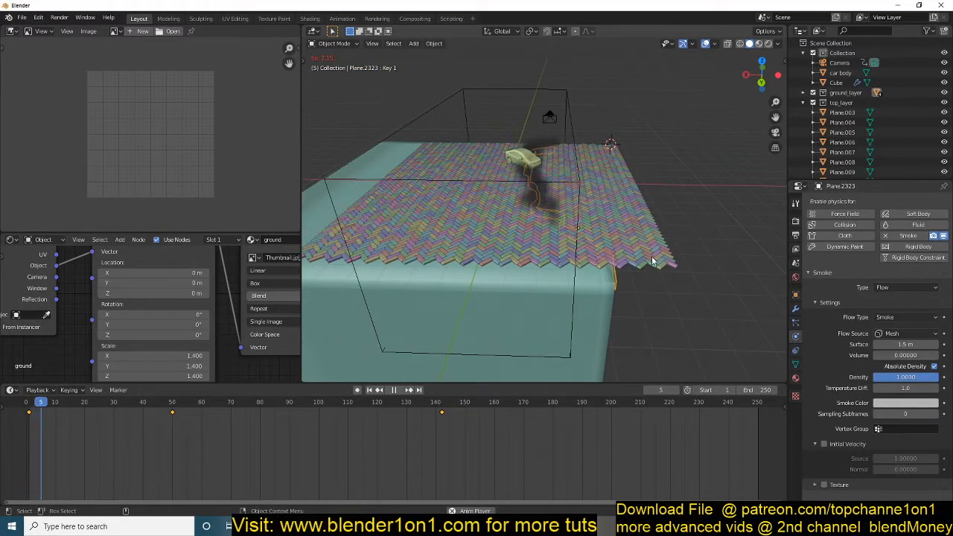
key(space)
mouse_move(566, 298)
middle_down()
mouse_move(484, 269)
mouse_move(529, 254)
mouse_move(544, 296)
mouse_move(551, 291)
middle_up()
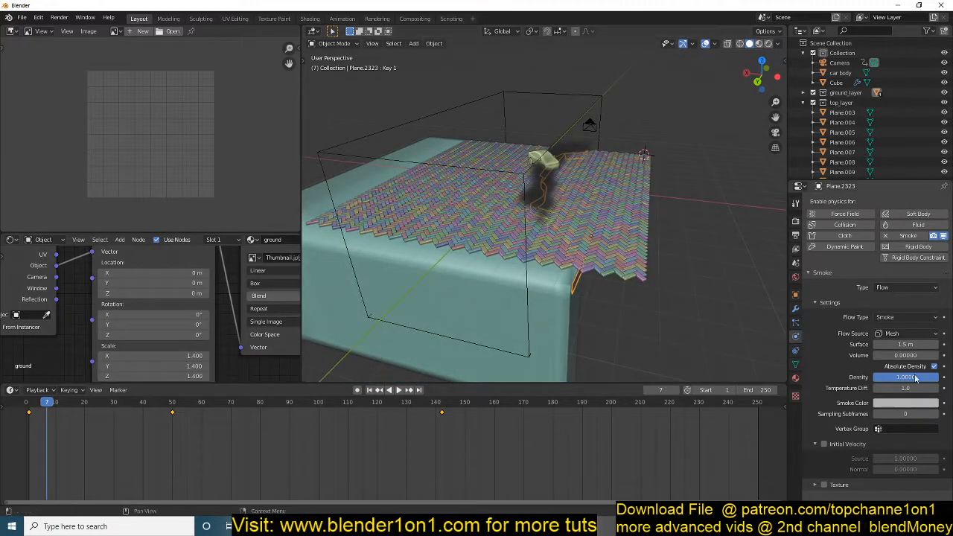
Set the strip's smoke flow source to Particle System, add an emitter particle system to the strip, and briefly play it
click(885, 337)
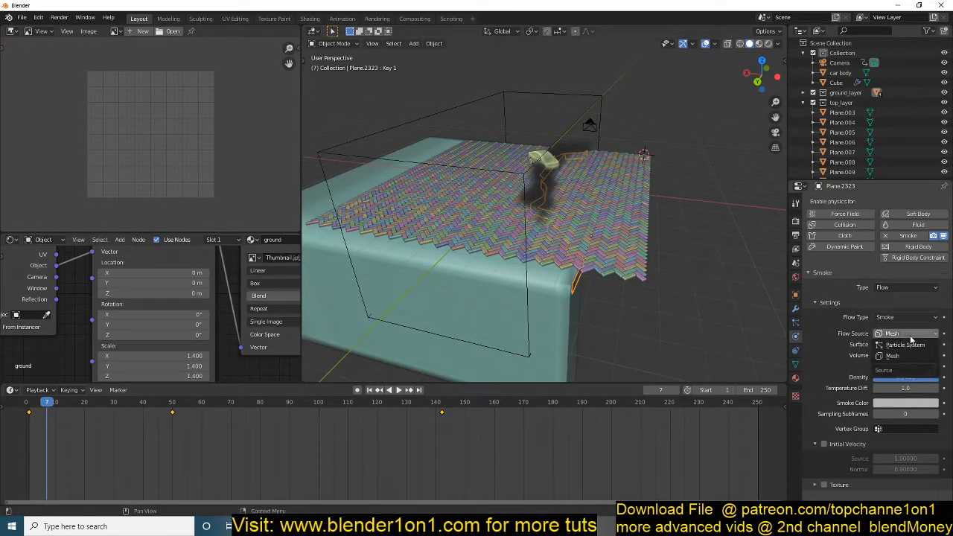
click(905, 351)
click(795, 324)
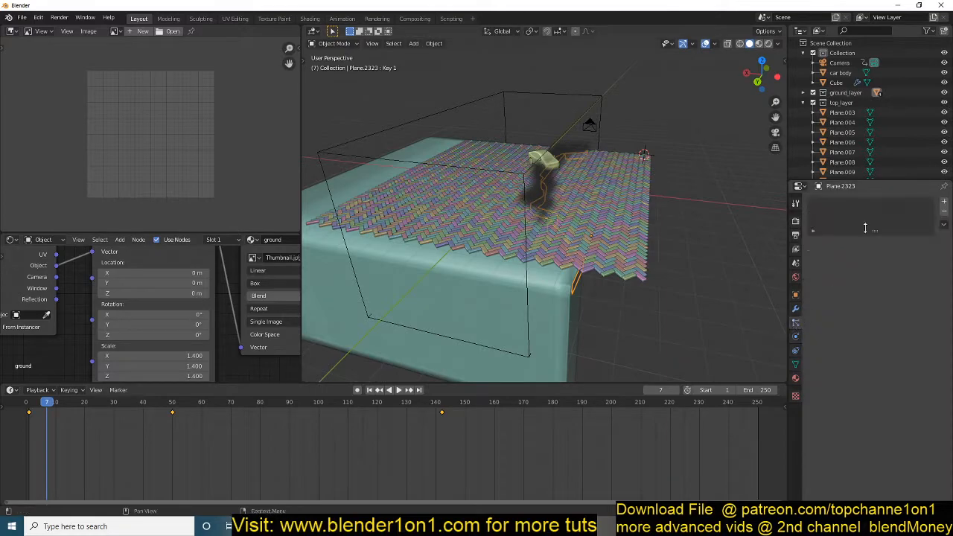
click(944, 202)
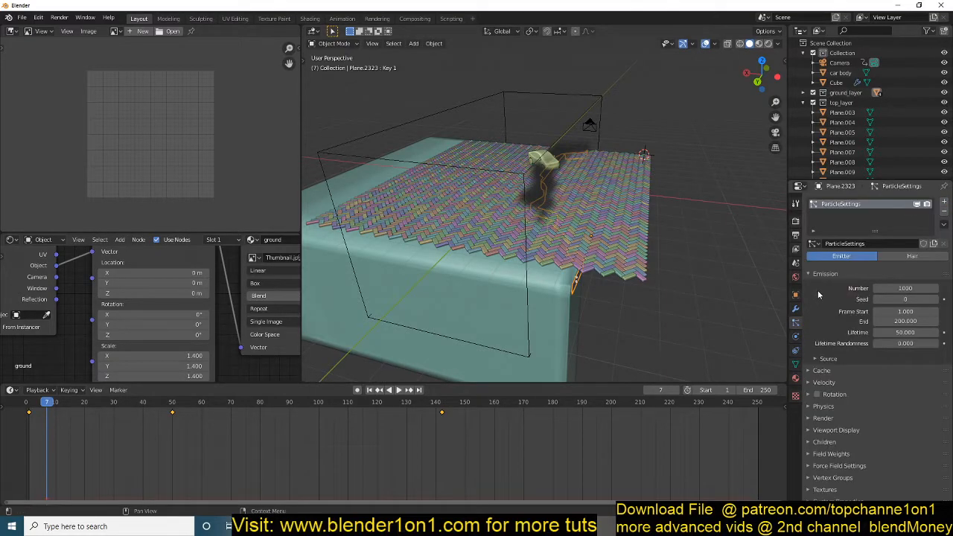
key(space)
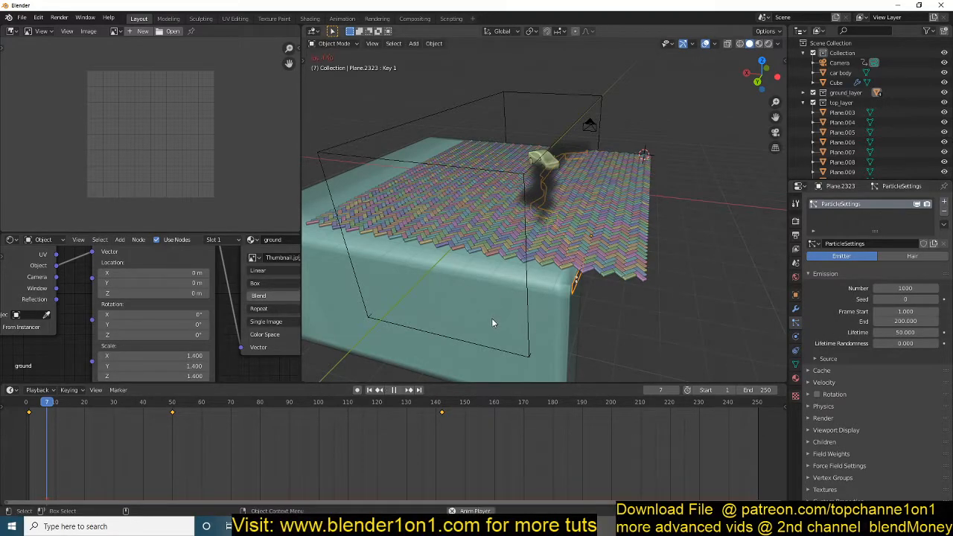
key(space)
Assign the strip's new particle system as the source of its smoke flow
click(795, 337)
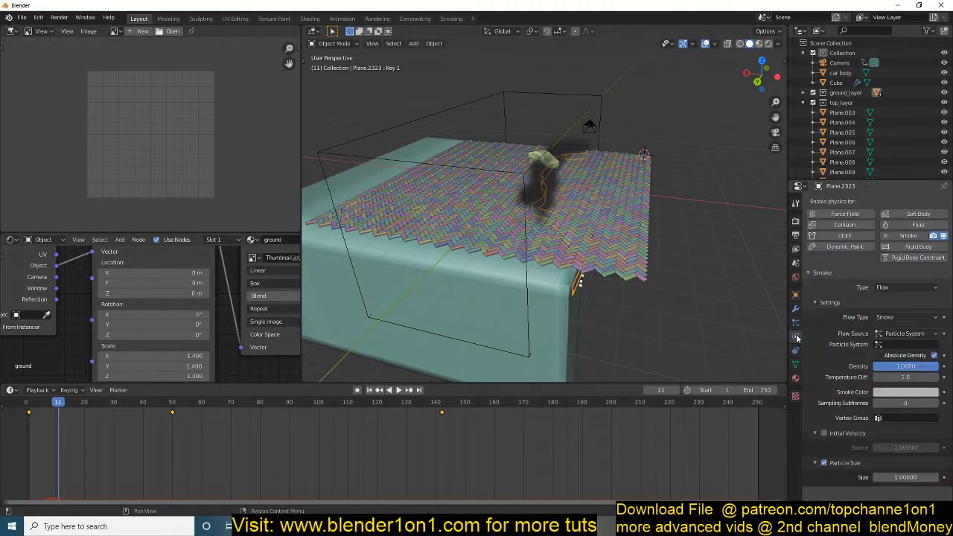
click(879, 344)
click(893, 358)
Unhide the hidden ground half and play the simulation to check the smoke along the crack
middle_drag(585, 269, 502, 196)
click(502, 197)
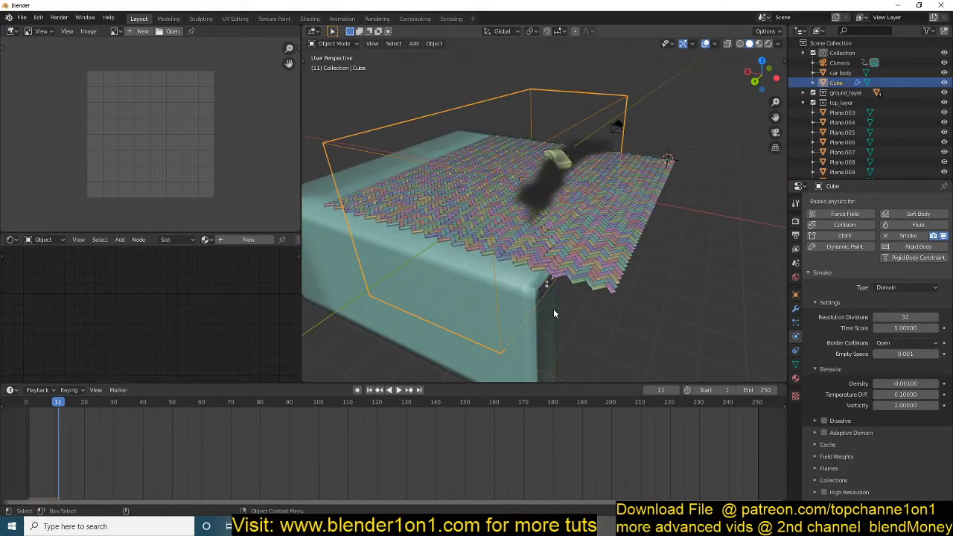
click(553, 313)
key(space)
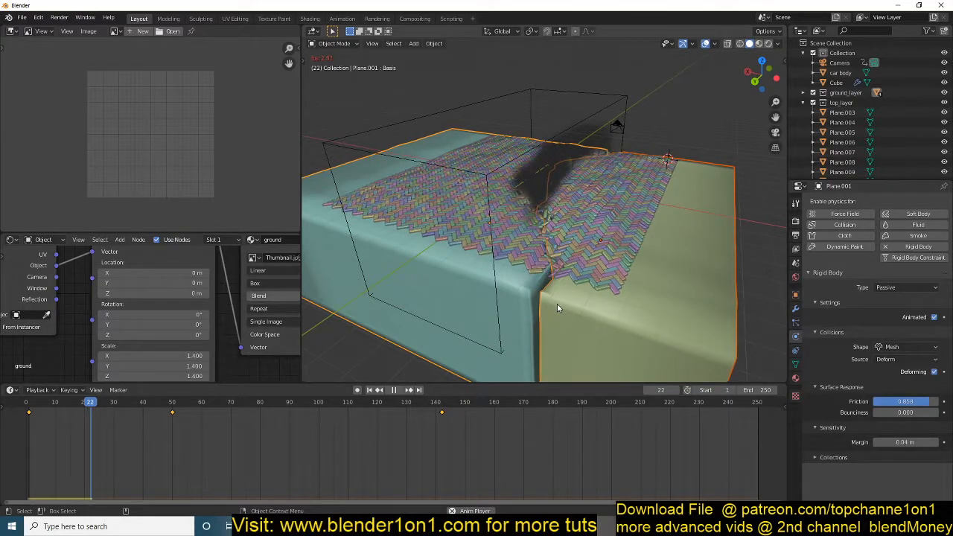
key(space)
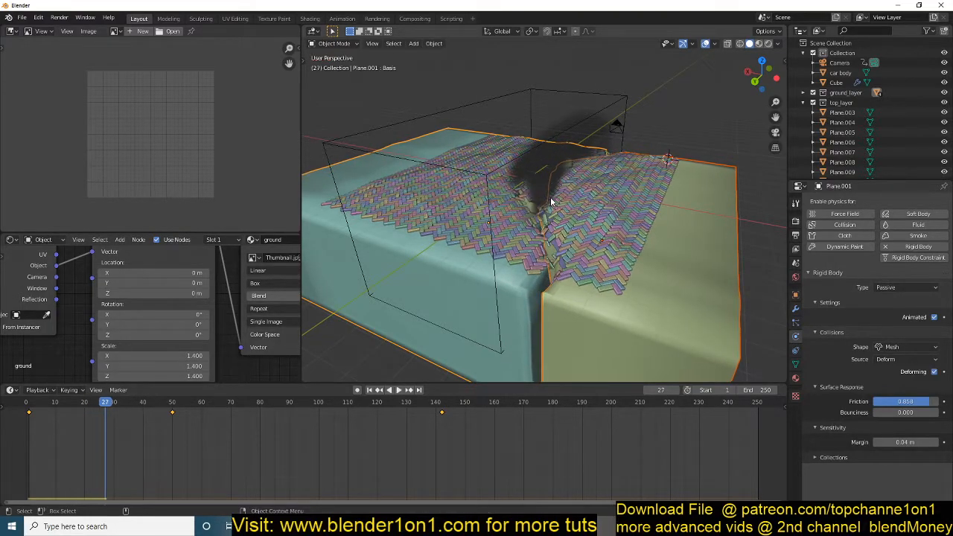
Scale up the smoke domain cube and move it sideways so it covers the paving on both sides of the crack
middle_drag(550, 201, 586, 199)
click(570, 132)
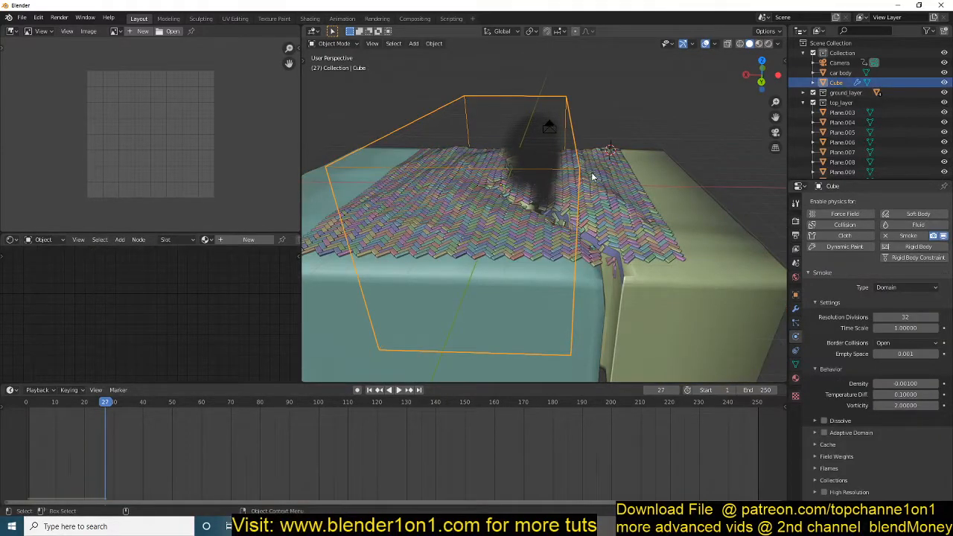
key(s)
click(680, 240)
key(g)
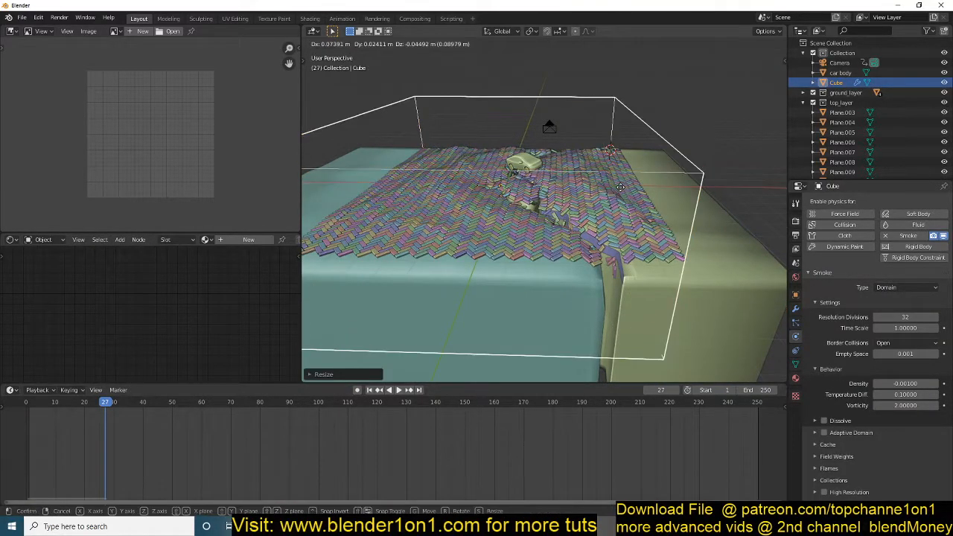
click(653, 193)
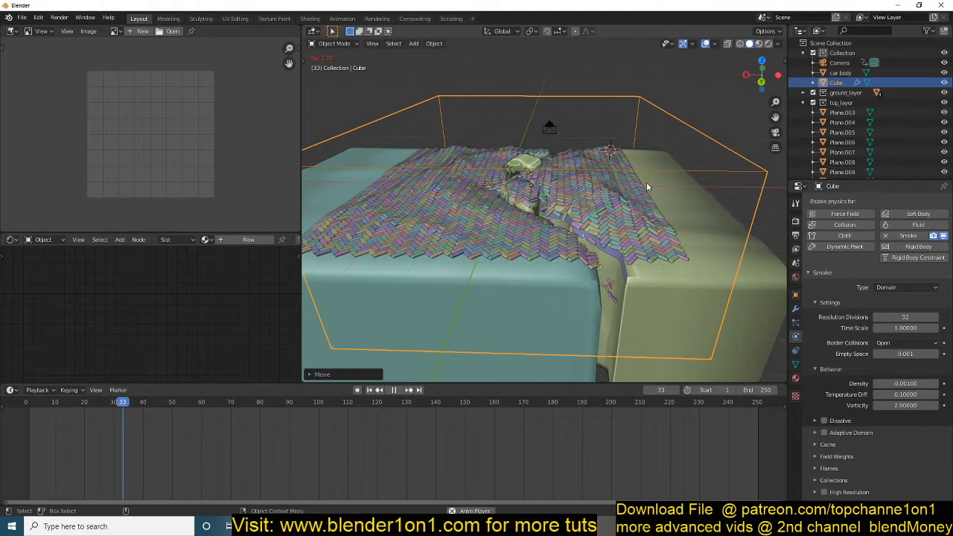
Replay the simulation from the start, select the ground chunk inside the crack, and inspect the crack up close
click(19, 403)
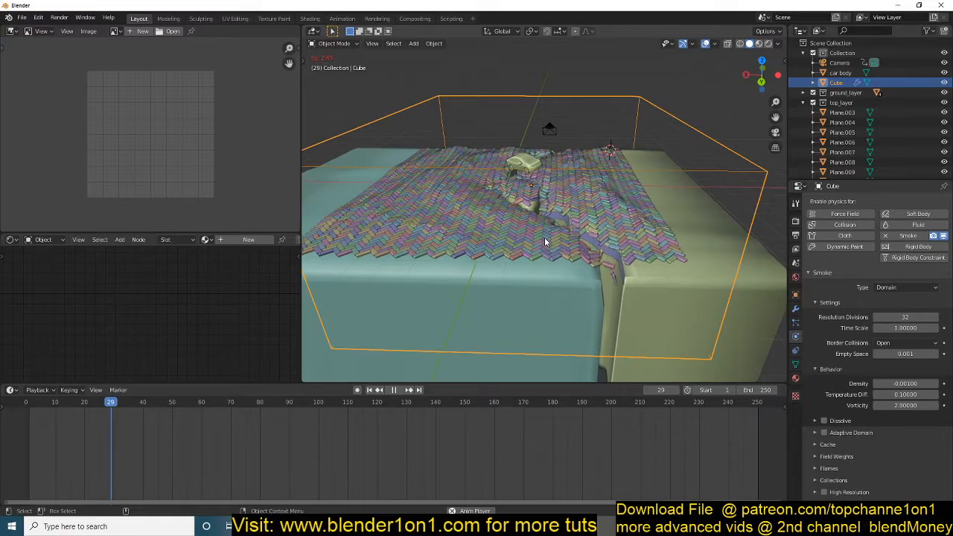
key(space)
middle_drag(534, 217, 506, 237)
scroll(520, 209, up, 6)
click(520, 209)
middle_drag(497, 178, 485, 213)
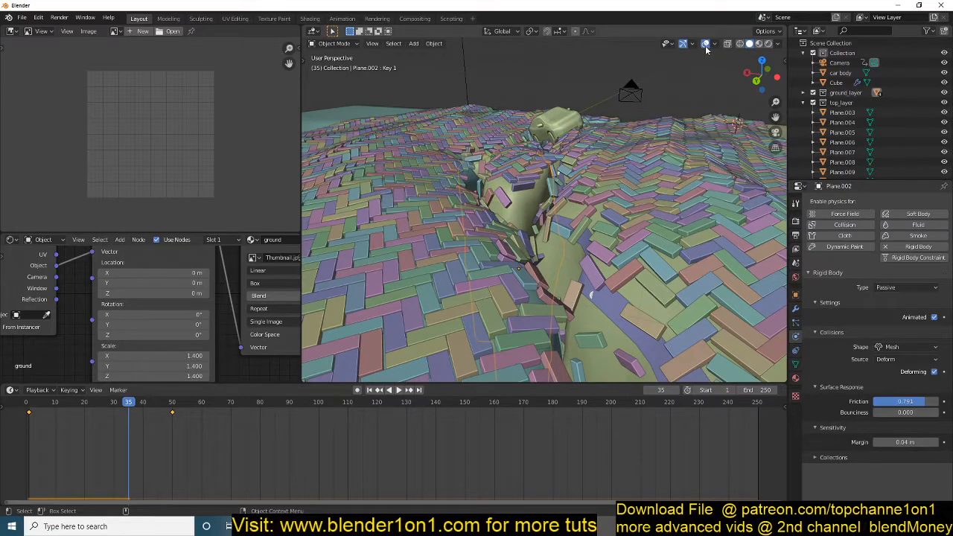
Exclude the top_layer collection to view the bare ground, include it again, and expand its contents
click(813, 102)
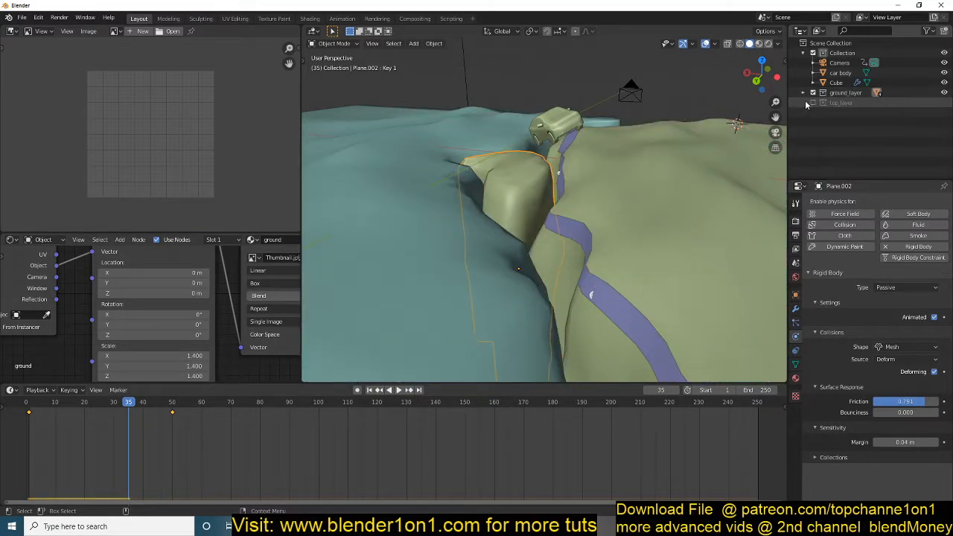
click(814, 102)
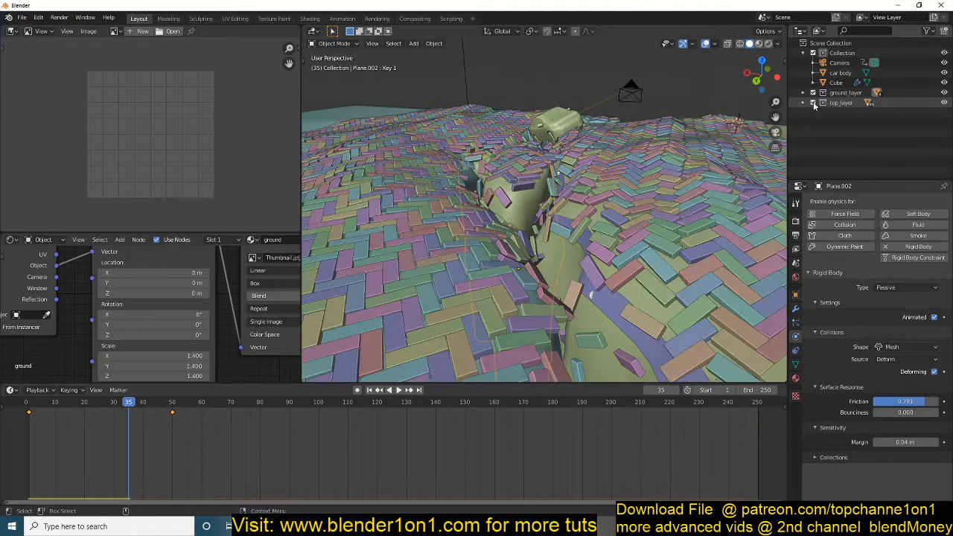
click(804, 102)
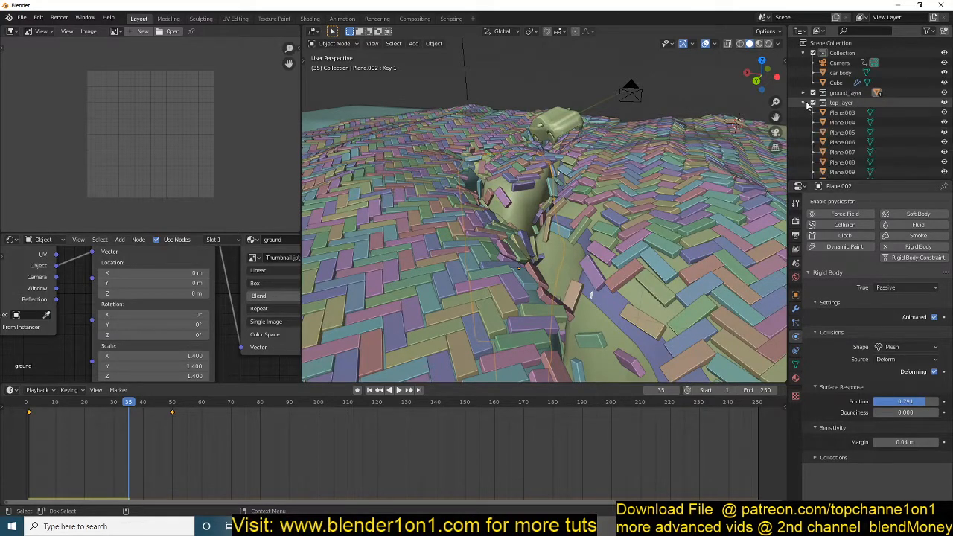
Select every paving block in the top_layer collection and remove their rigid body physics
click(667, 168)
key(shift+g)
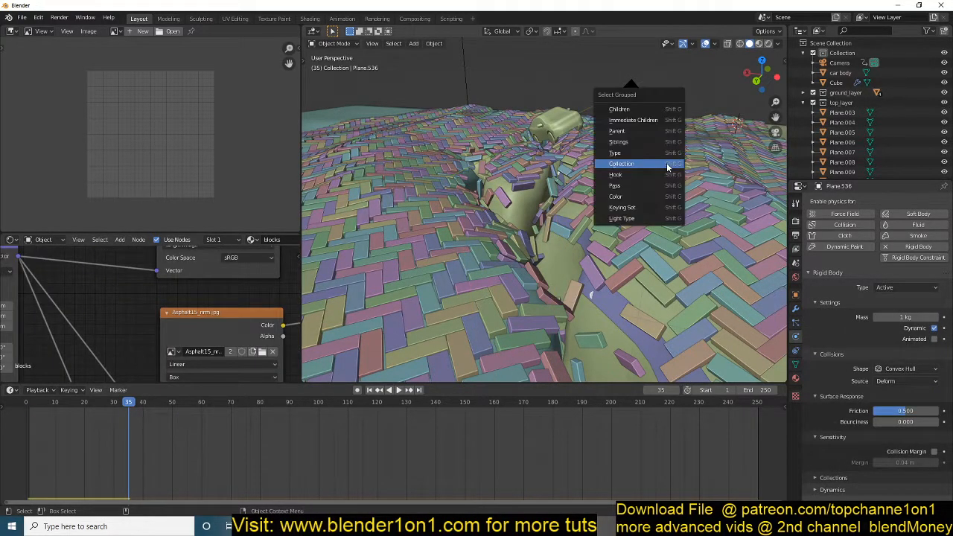
click(667, 166)
click(667, 164)
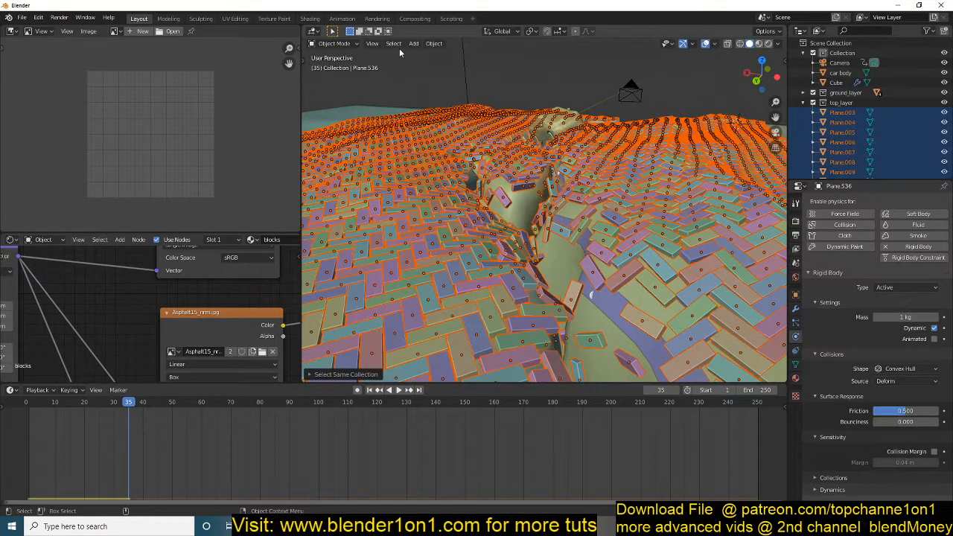
click(434, 44)
mouse_move(469, 276)
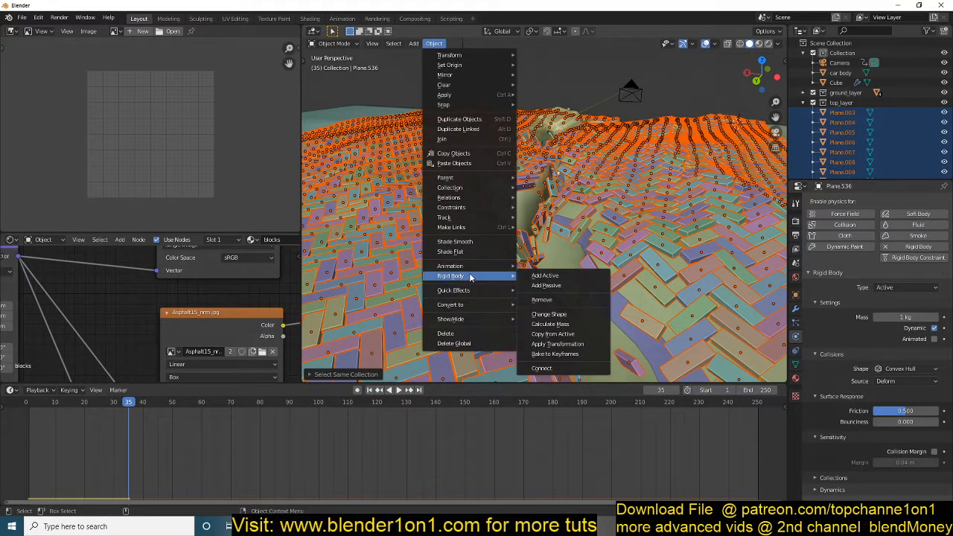
click(575, 301)
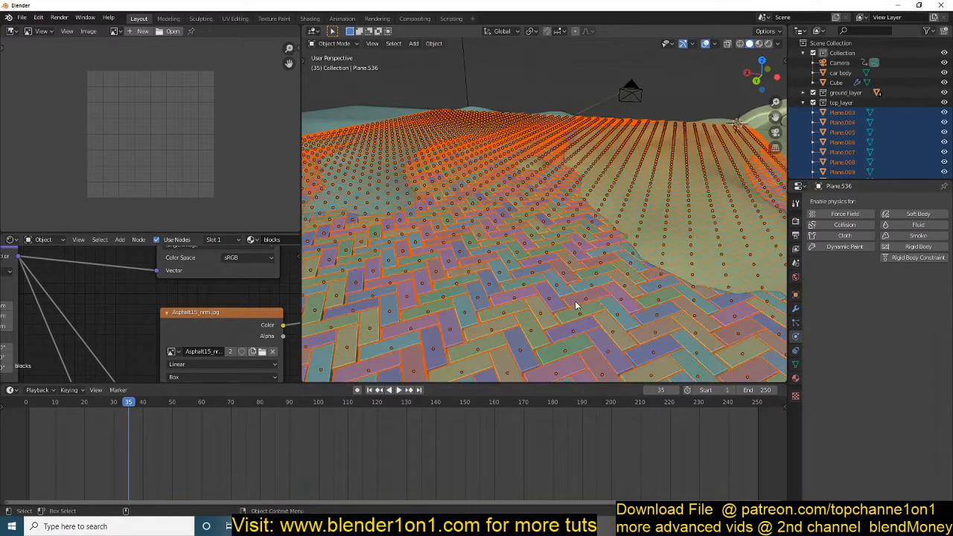
Exclude the top_layer collection from the view layer and select the ground chunk inside the crack
click(813, 102)
scroll(572, 238, down, 1)
middle_drag(572, 238, 607, 261)
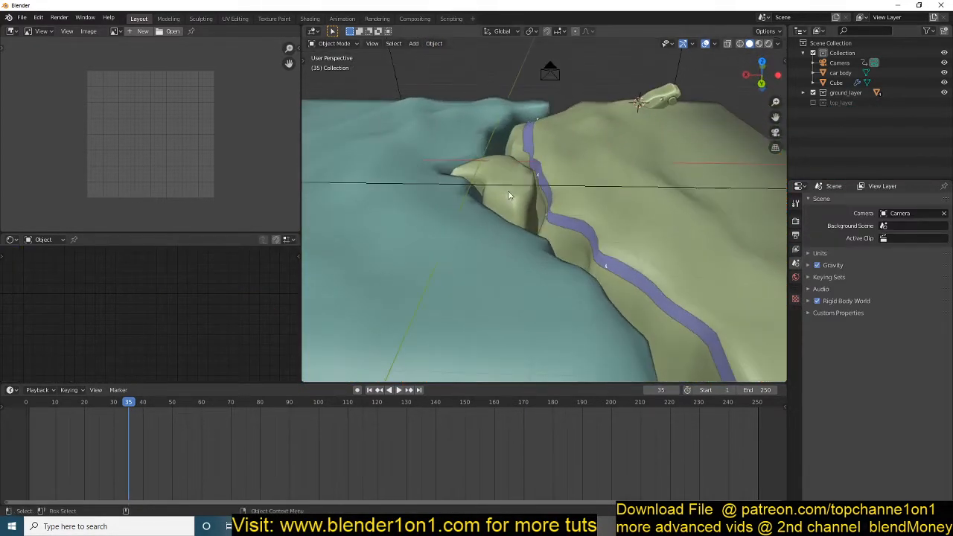
click(509, 187)
scroll(472, 239, down, 2)
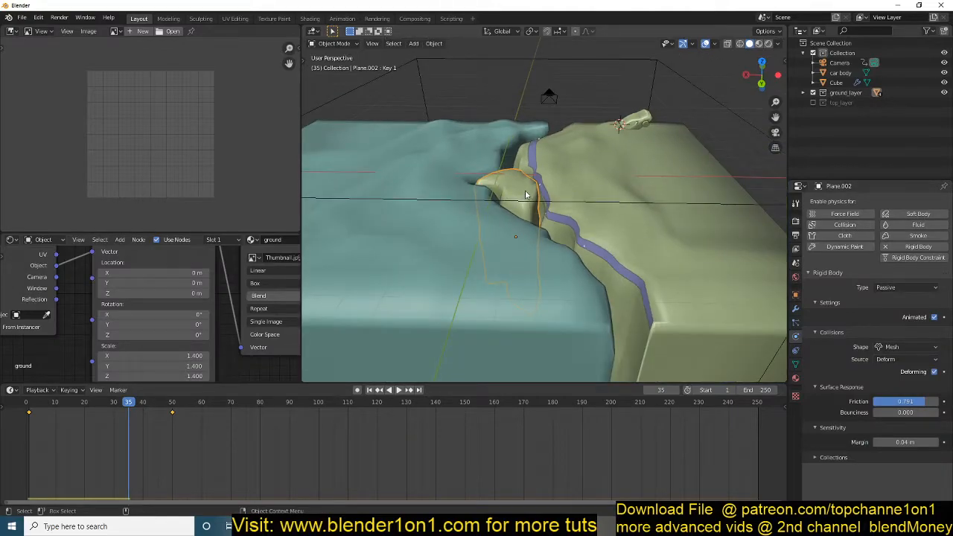
Return the animation to frame 0 and change the ground chunk's rigid body type to Active
key(space)
click(70, 452)
drag(70, 453, 25, 441)
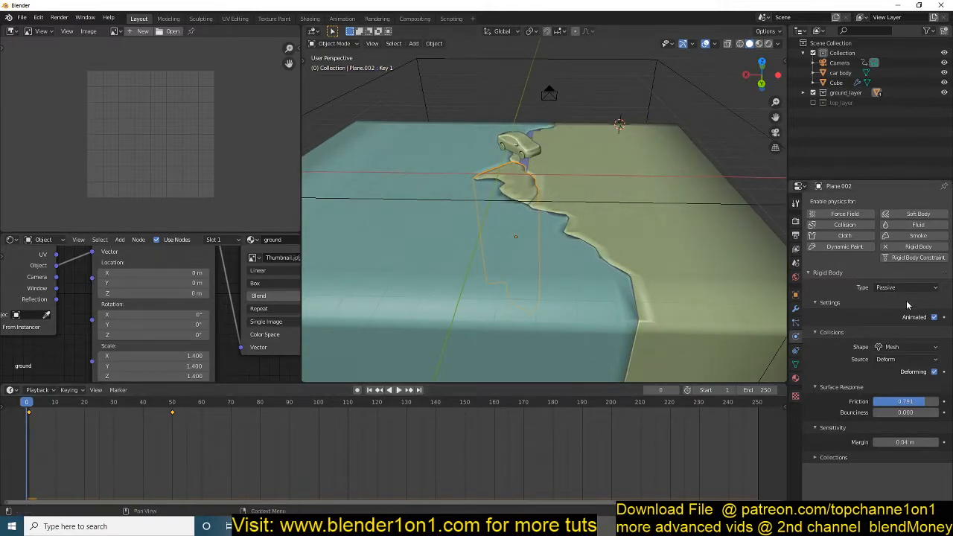
click(926, 288)
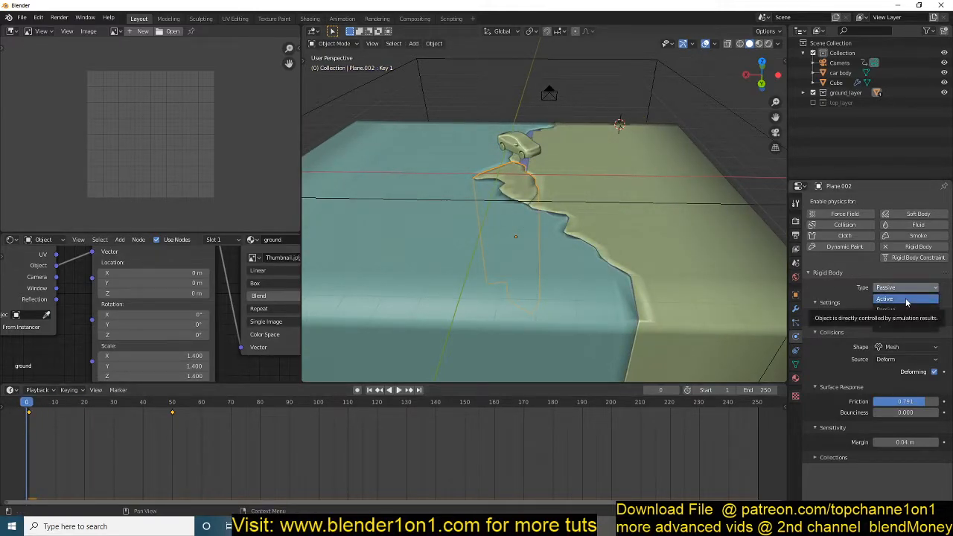
click(906, 299)
In front view, add a plane just beneath the ground blocks and scale it up to extend past them on all sides
scroll(675, 287, down, 5)
key(KP_1)
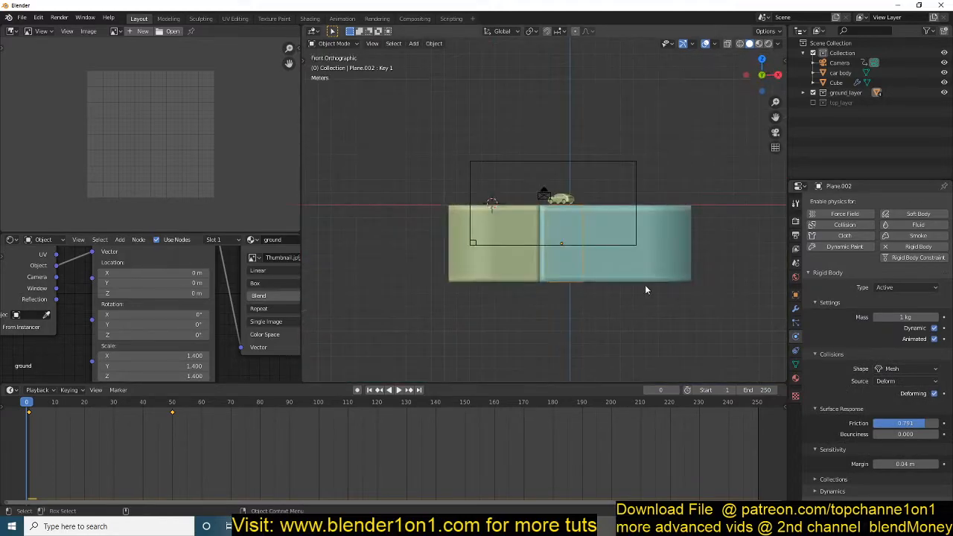
key(shift+a)
mouse_move(553, 287)
click(592, 286)
key(s)
click(328, 304)
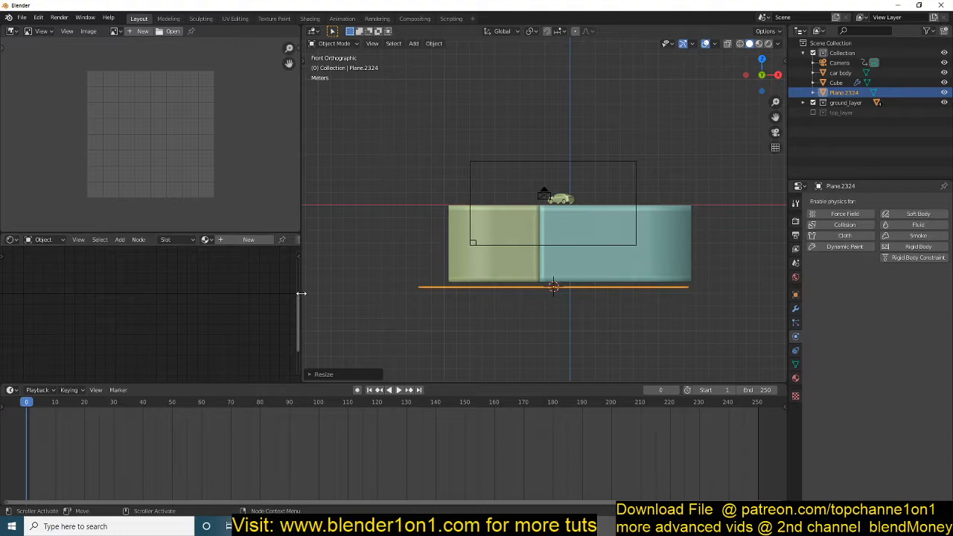
key(g)
click(585, 304)
key(s)
click(595, 304)
Lower the plane about 0.09 m along its local Z axis and check its position under the ground blocks
middle_drag(596, 305, 540, 272)
scroll(539, 273, up, 2)
key(g)
key(z)
key(z)
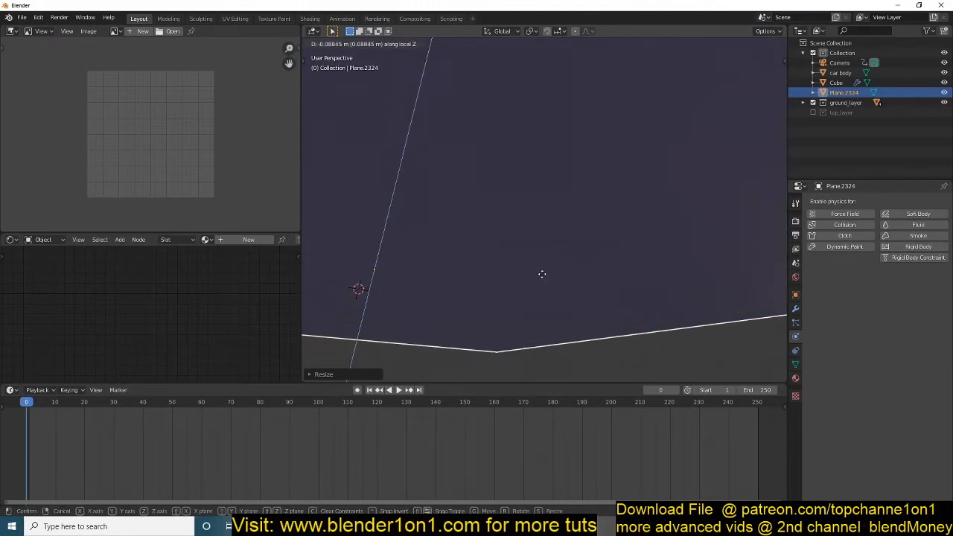
click(542, 274)
middle_drag(543, 273, 554, 232)
scroll(554, 234, down, 4)
middle_drag(554, 234, 676, 273)
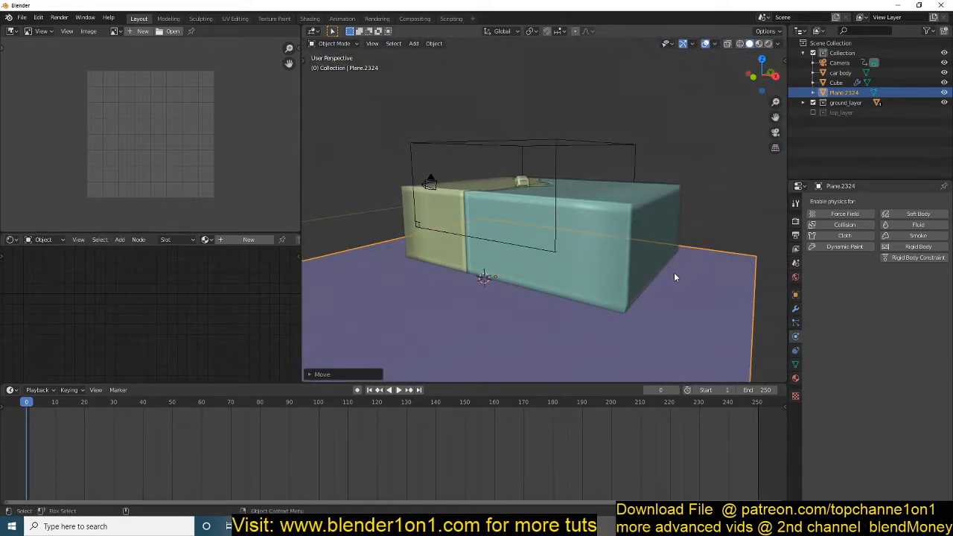
Add a rigid body to the plane and set its type to Passive
click(897, 247)
click(914, 289)
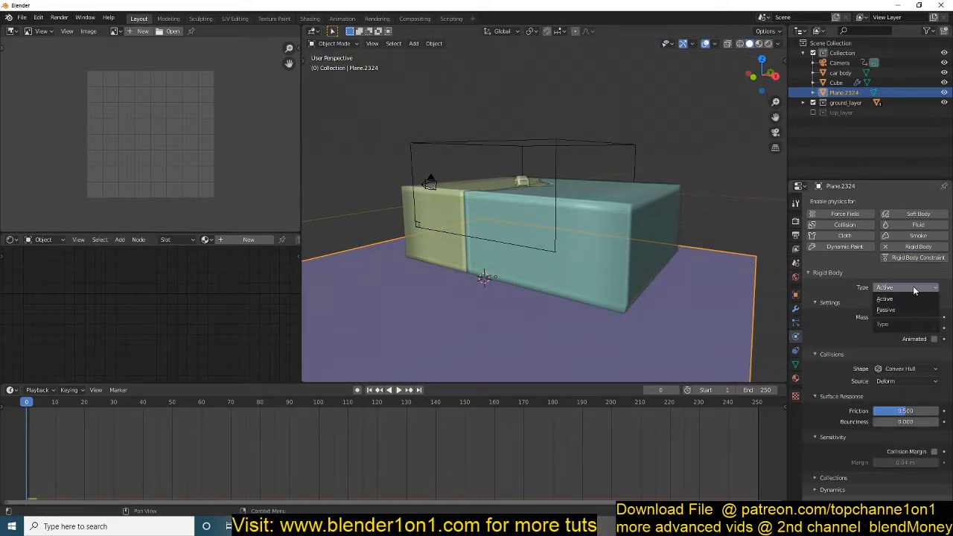
click(909, 310)
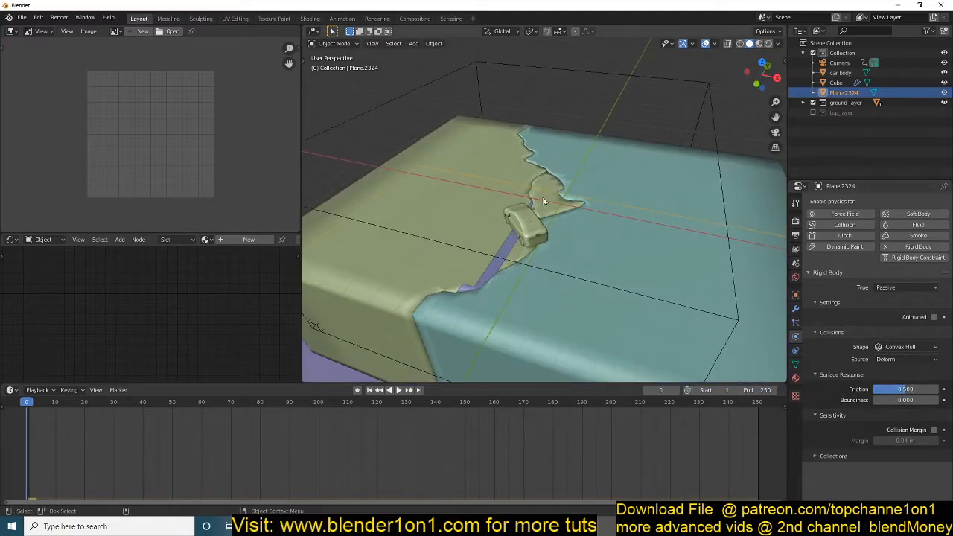
Select the ground chunk, turn off its Animated rigid body setting, and play the simulation to watch it move
click(544, 198)
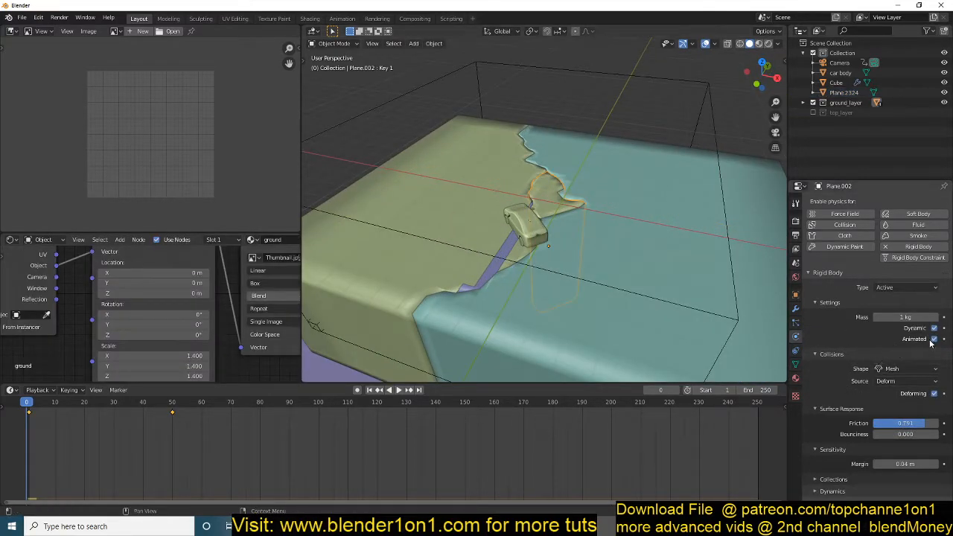
click(934, 339)
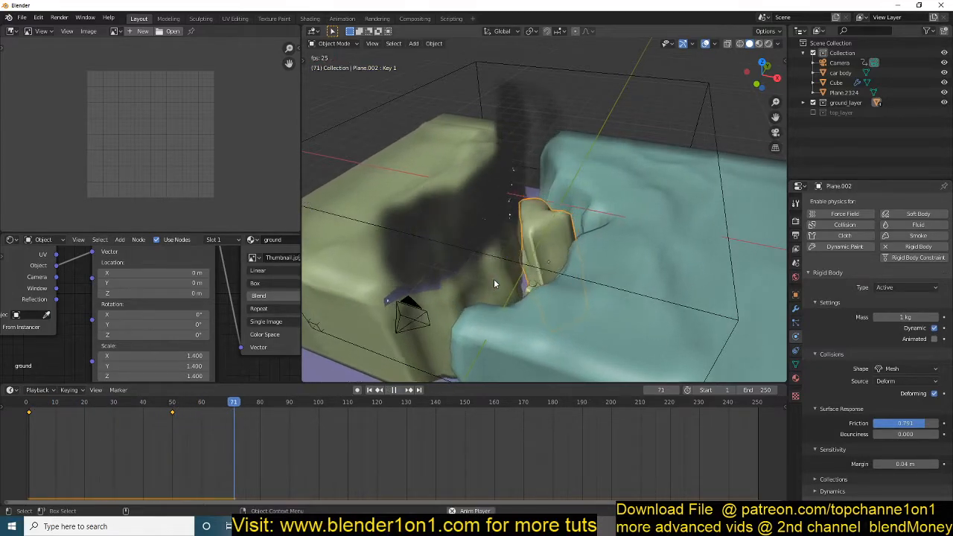
key(Escape)
scroll(544, 227, up, 4)
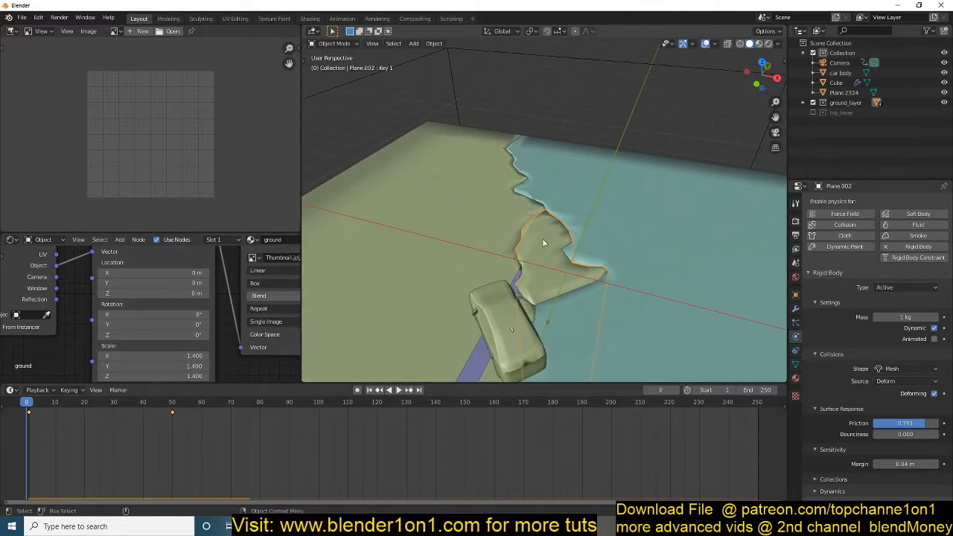
Keyframe the chunk's rigid body Animated setting as enabled at frame 43 and disabled at frame 45
middle_drag(564, 254, 610, 250)
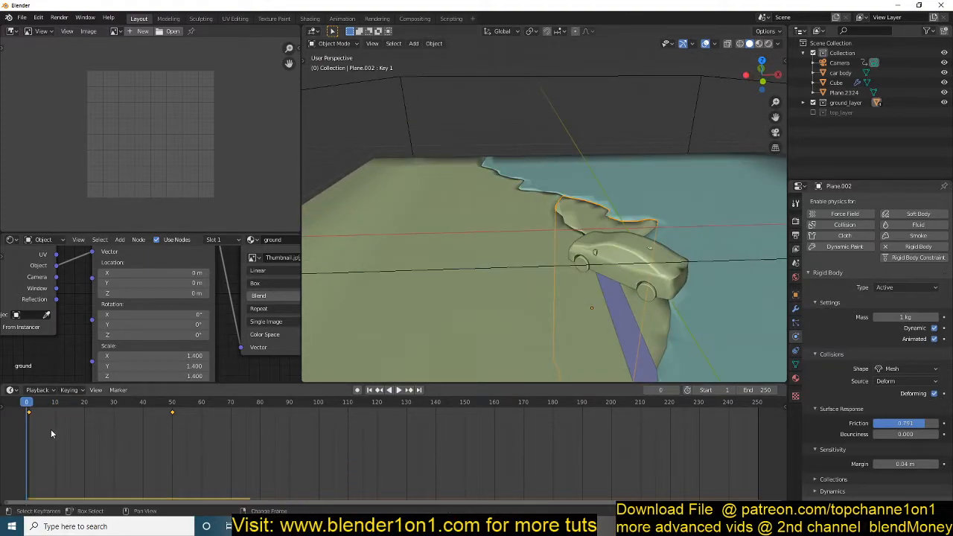
shift+right_drag(30, 429, 155, 429)
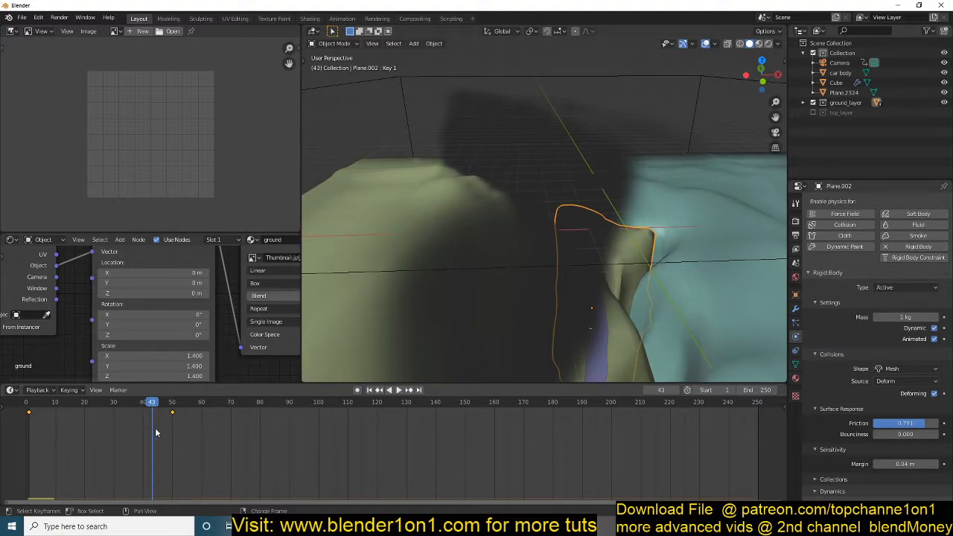
click(945, 338)
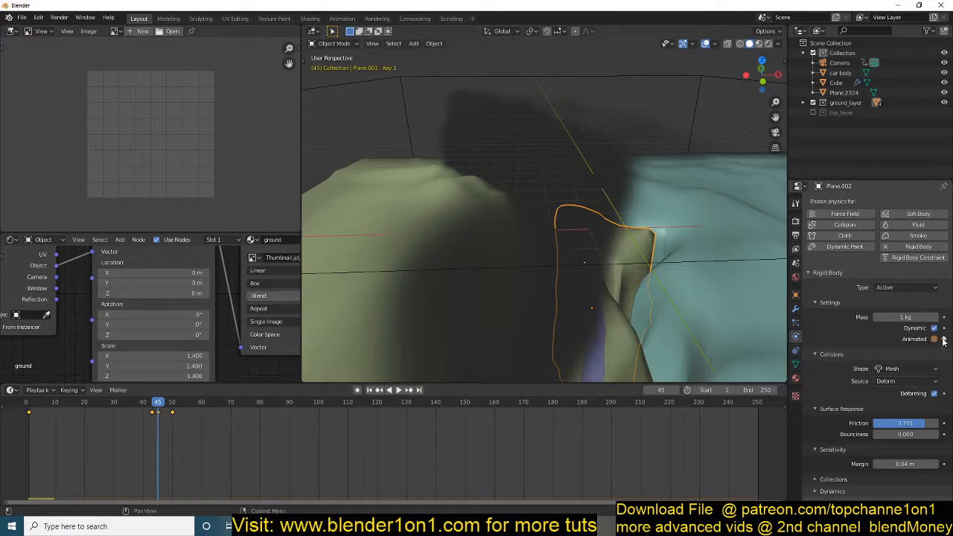
Replay the simulation from the start and watch the ground chunk's motion in the crack from several angles
click(129, 419)
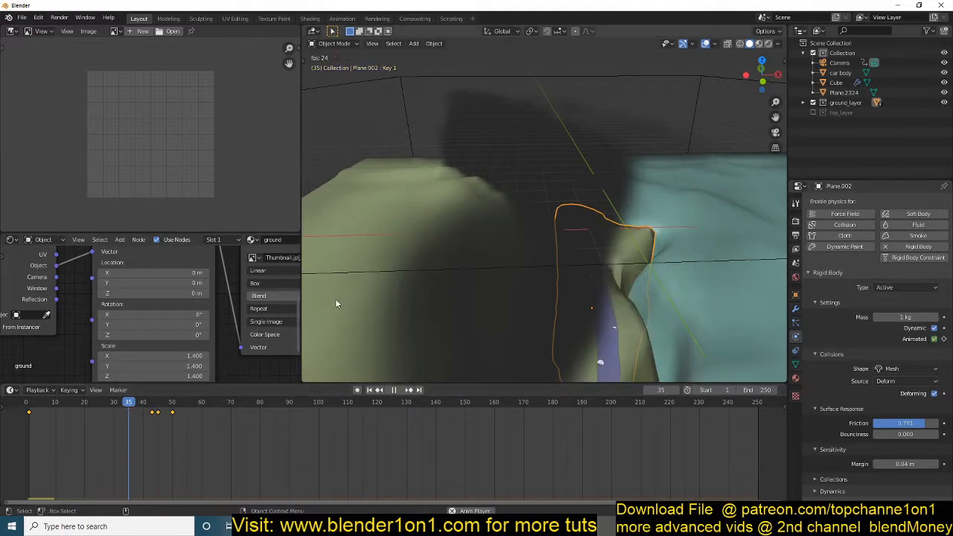
key(shift+Left)
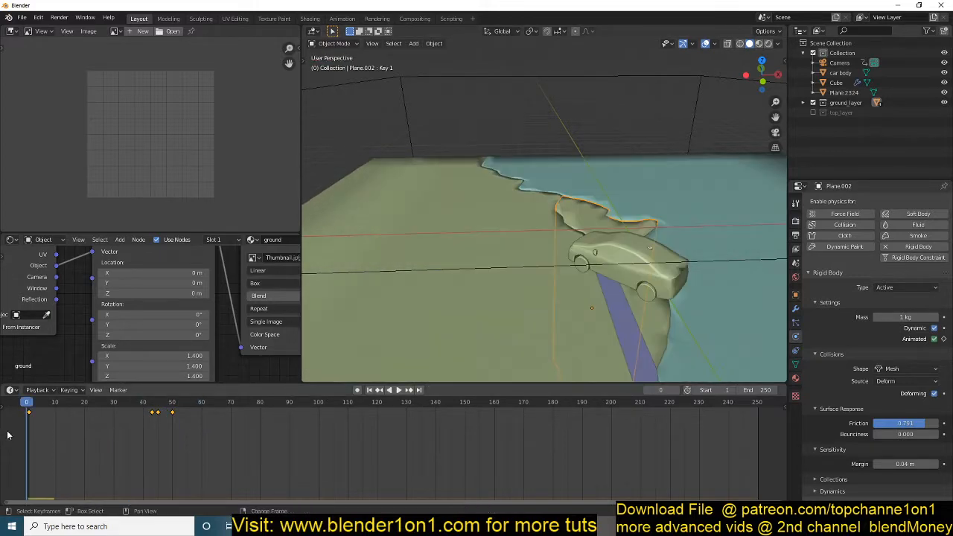
key(space)
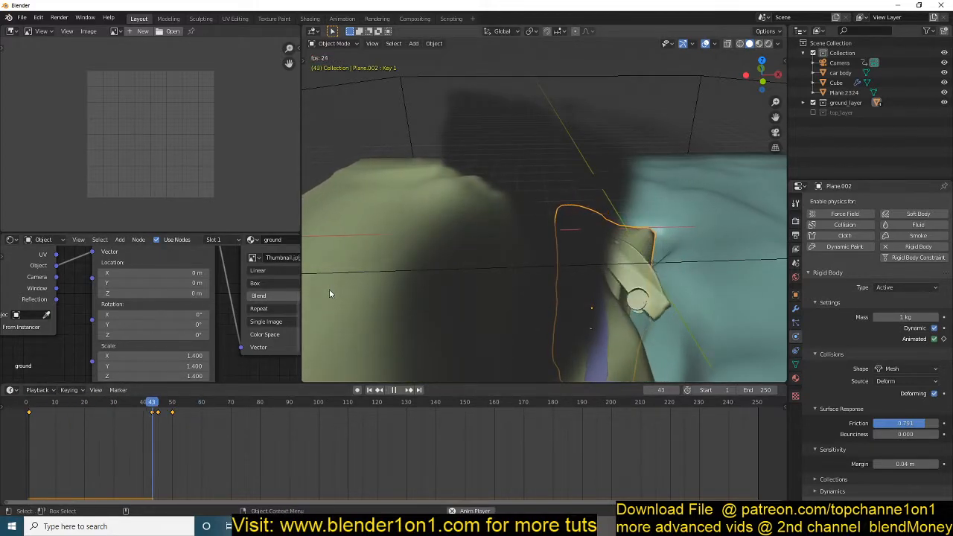
key(Escape)
middle_drag(412, 276, 398, 308)
key(space)
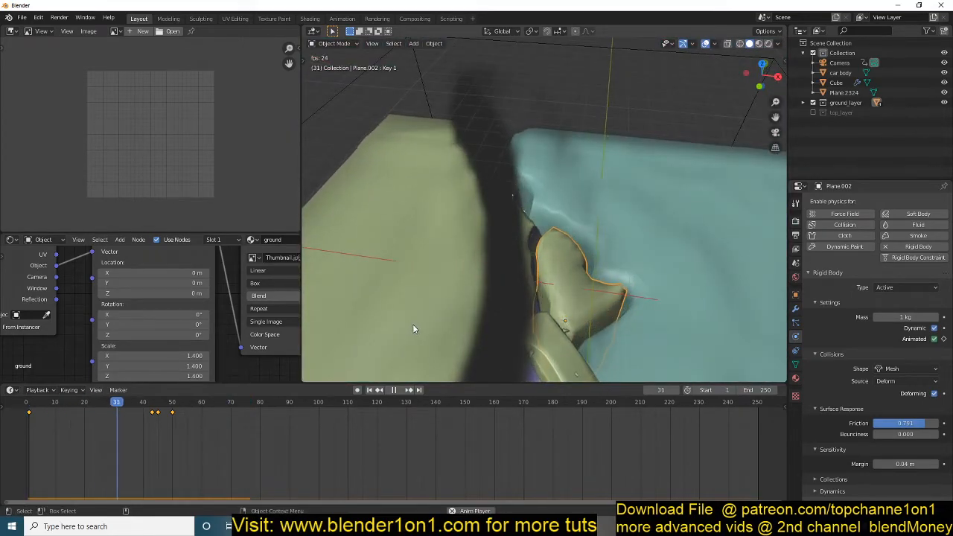
key(space)
middle_drag(412, 324, 368, 362)
middle_drag(546, 307, 560, 240)
key(space)
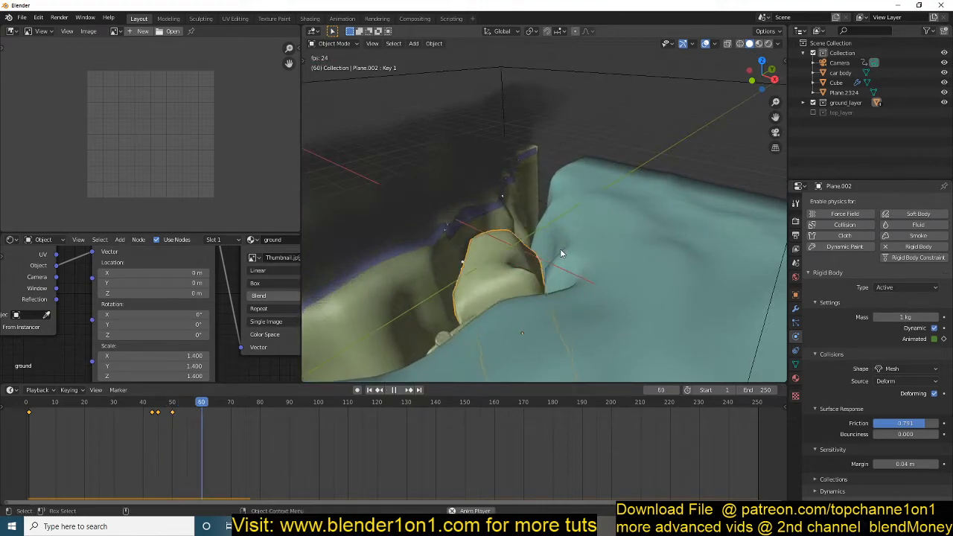
key(space)
Select the chunk's two Animated keyframes and move them to frames 70 and 72
right_click(233, 441)
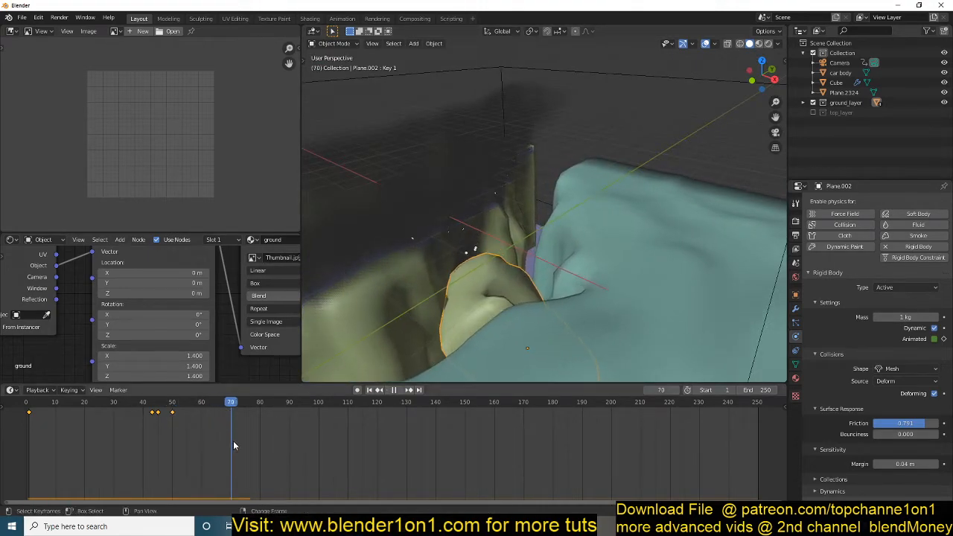
drag(143, 431, 167, 413)
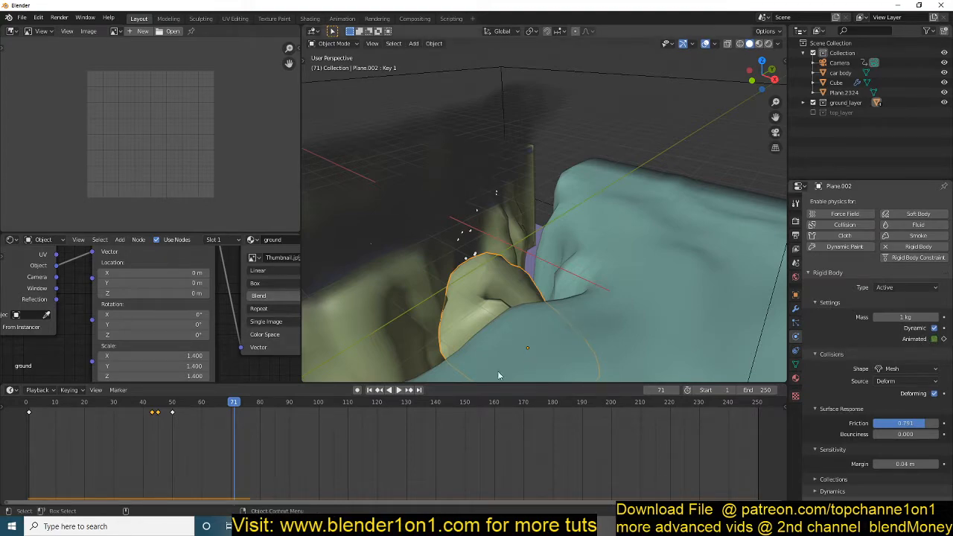
key(g)
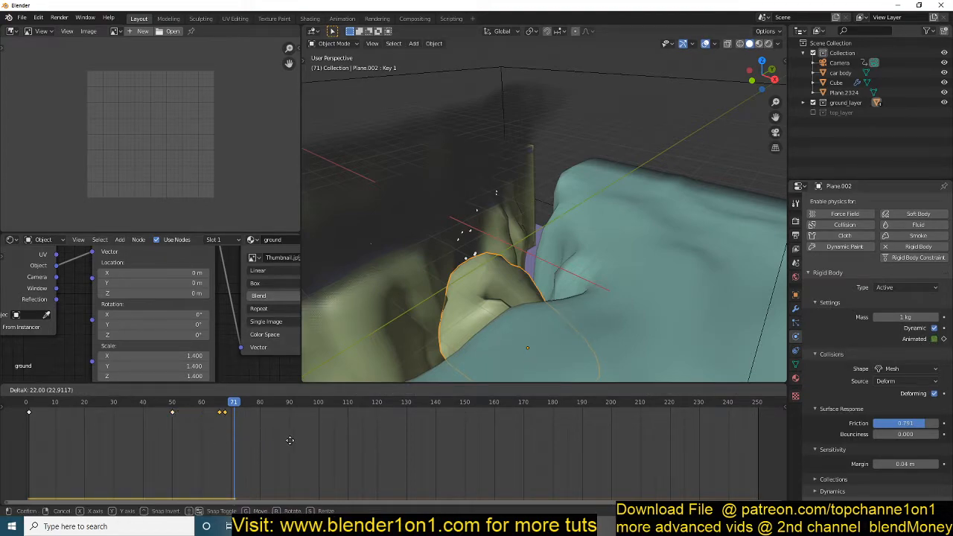
click(299, 440)
Play the simulation from the start to check how the chunk behaves with the shifted Animated keyframes
key(space)
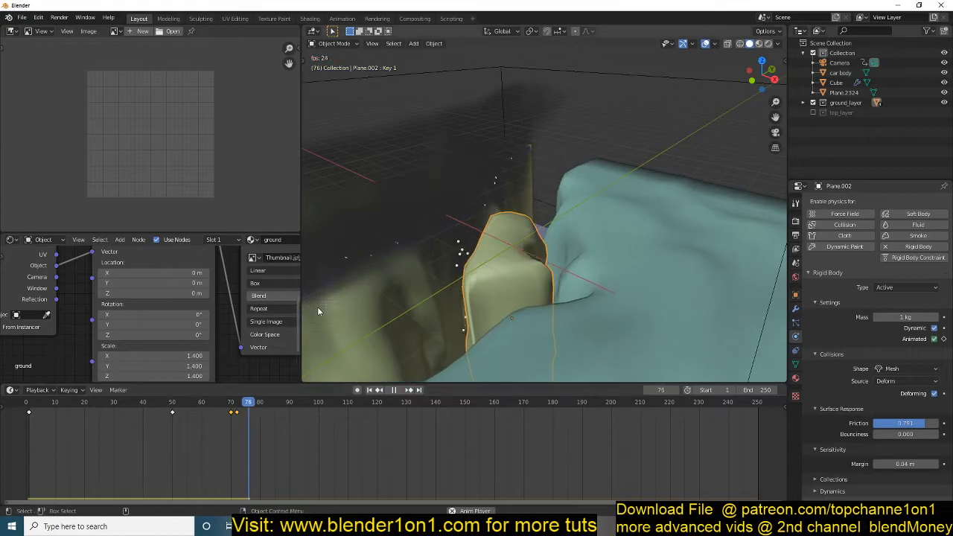
key(Escape)
key(space)
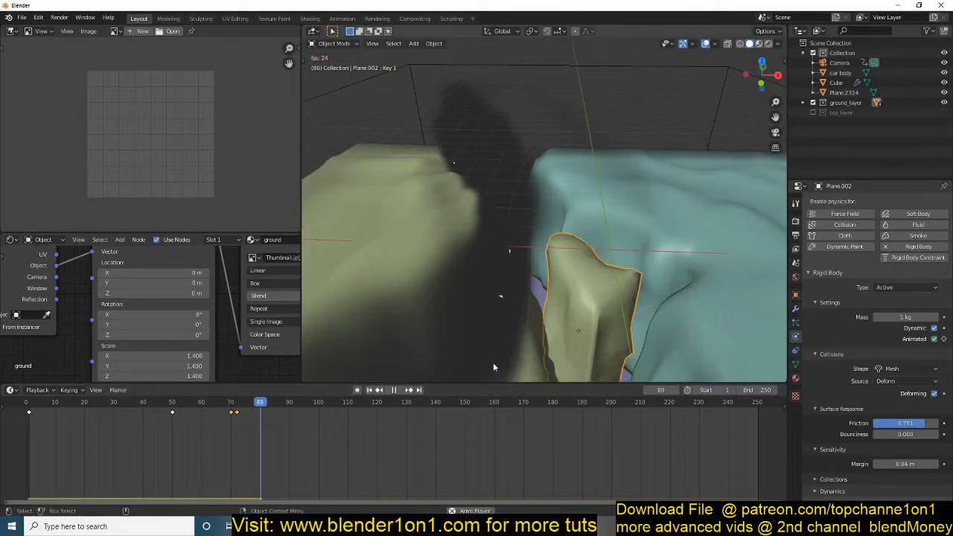
key(Escape)
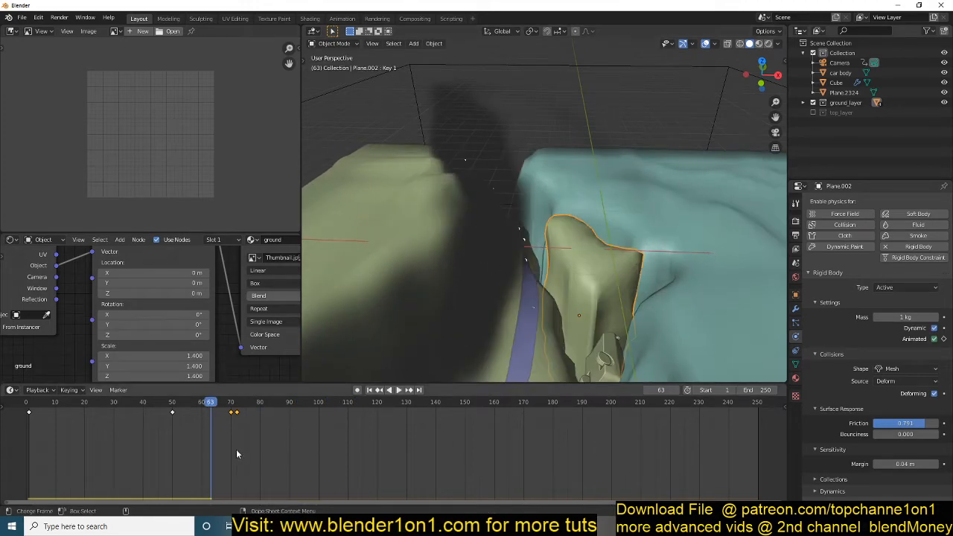
Set the ground chunk's rigid body mass to 1000 kg and replay the simulation, viewing the crack from different sides
key(Return)
key(space)
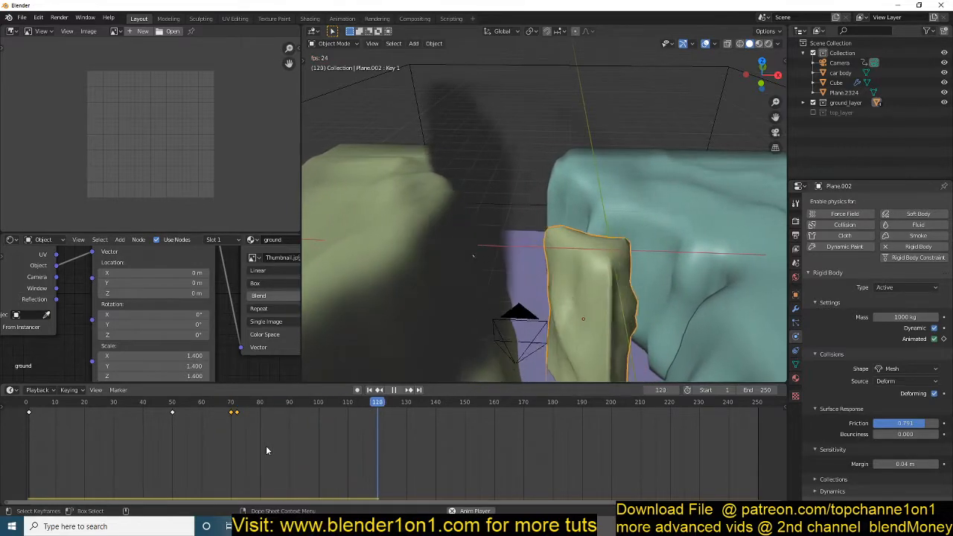
key(Escape)
key(shift+Left)
key(space)
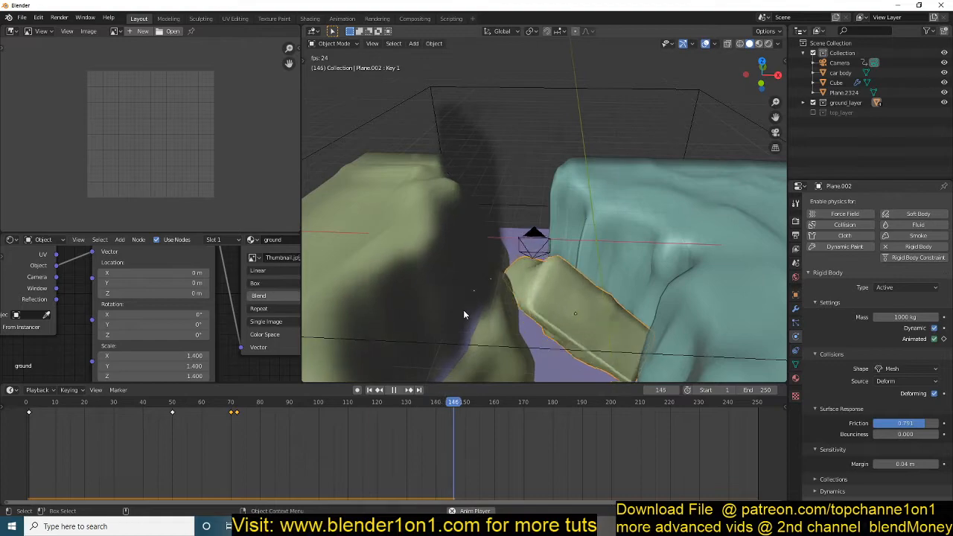
key(Escape)
middle_drag(598, 270, 443, 248)
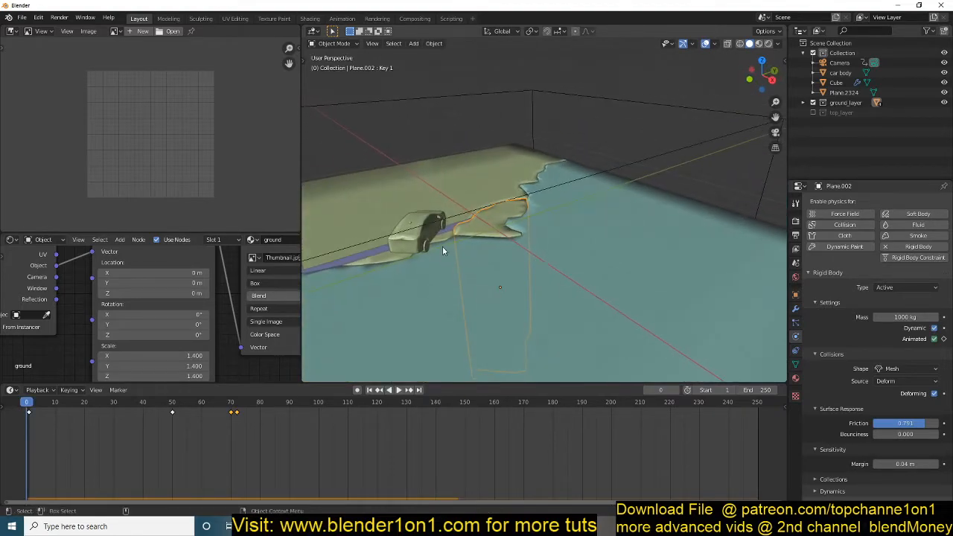
key(space)
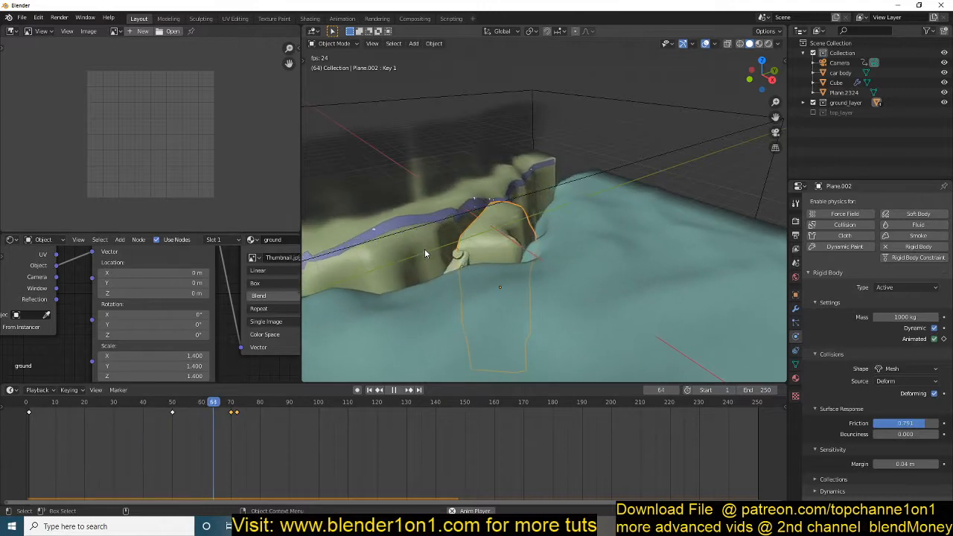
Apply the car body's transforms, change its rigid body collision shape to Convex Hull and replay the simulation
key(Escape)
click(427, 236)
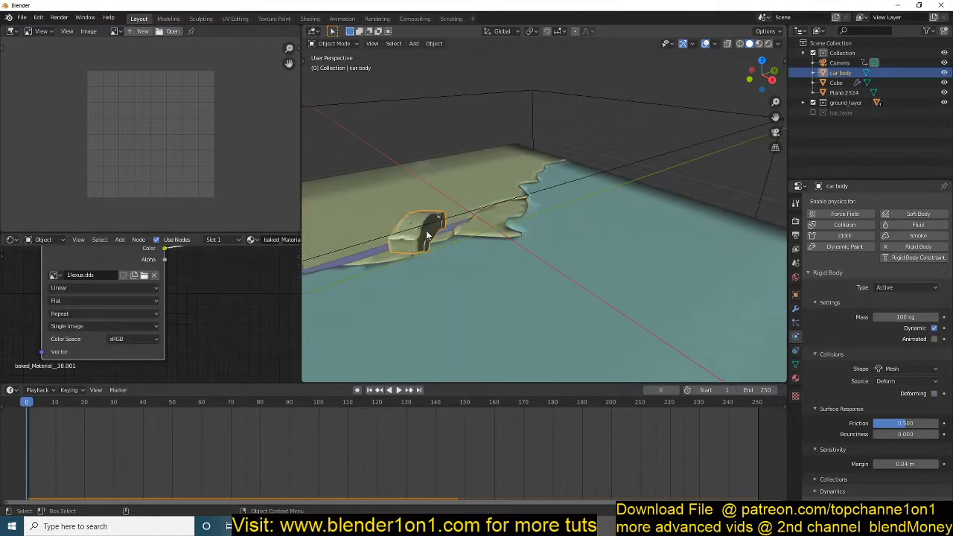
key(ctrl+a)
click(432, 242)
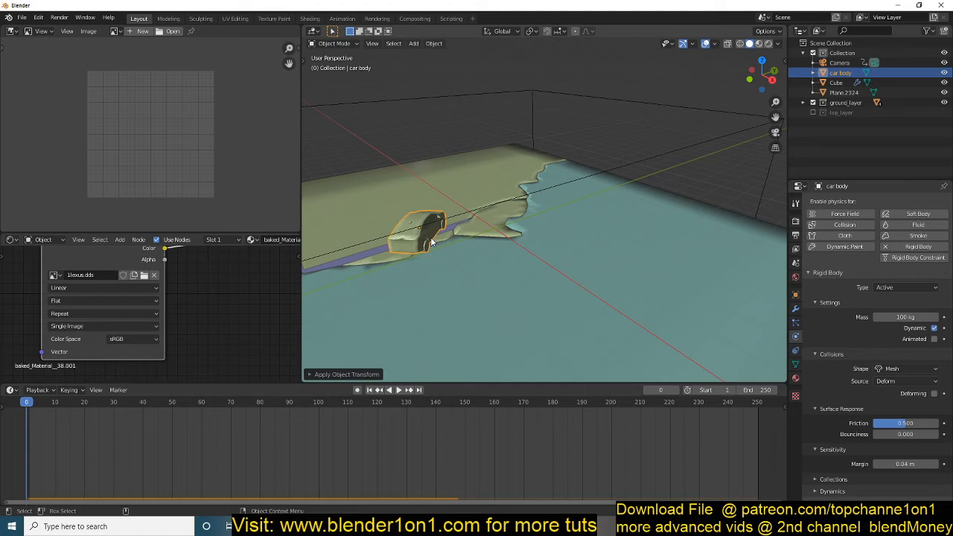
click(911, 369)
click(902, 435)
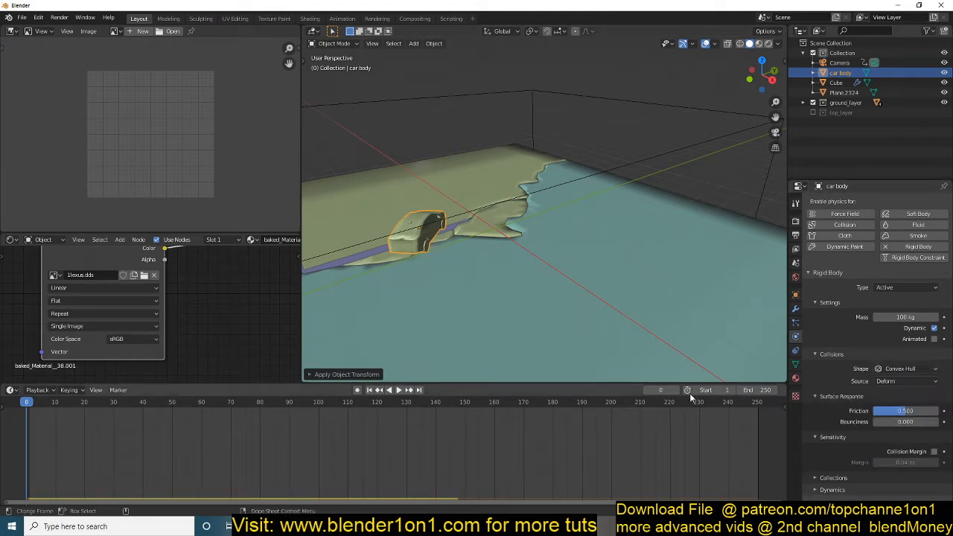
key(space)
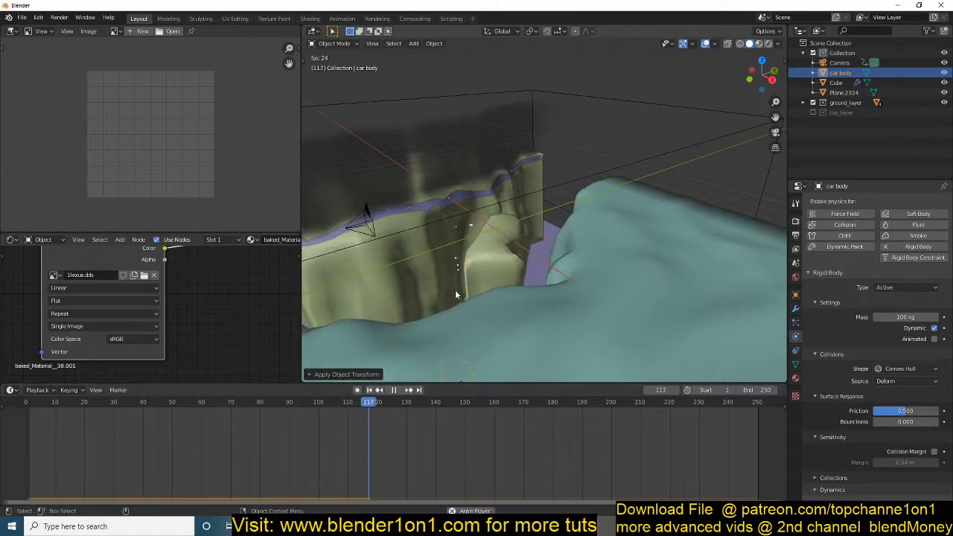
key(Escape)
Delete the ground chunk's Animated keyframes at frames 70 and 72
click(486, 234)
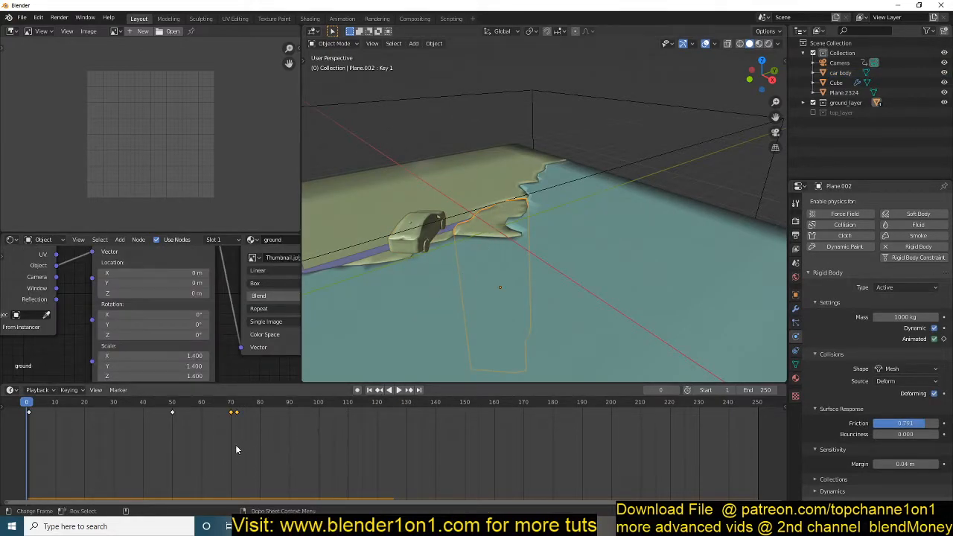
drag(255, 404, 255, 406)
key(x)
click(250, 406)
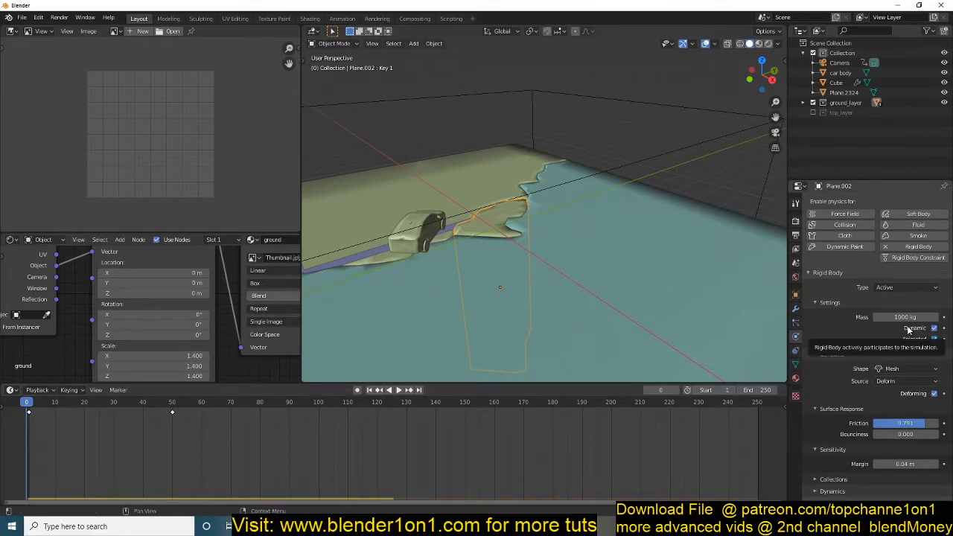
Play the simulation up to frame 72 and try to rotate the ground chunk freely
key(KP_1)
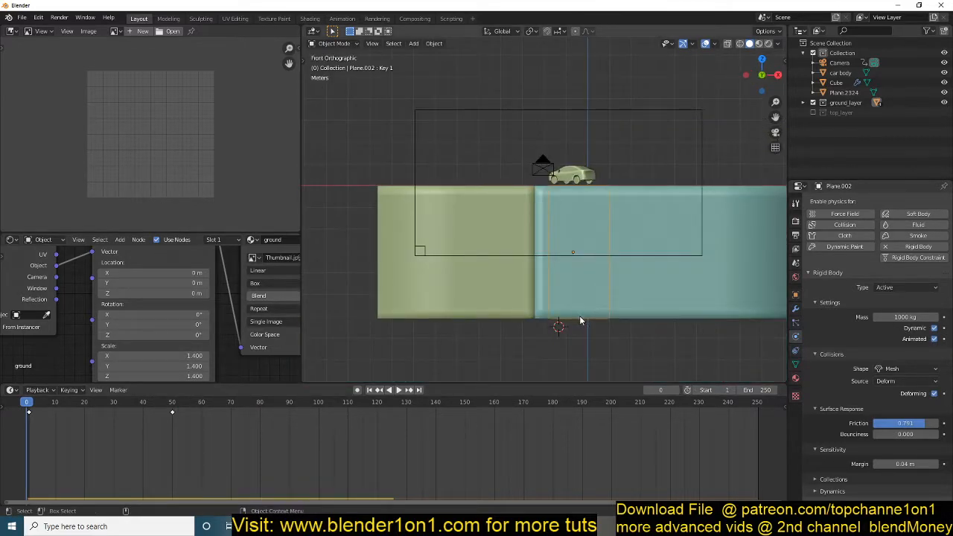
middle_drag(612, 311, 590, 307)
key(space)
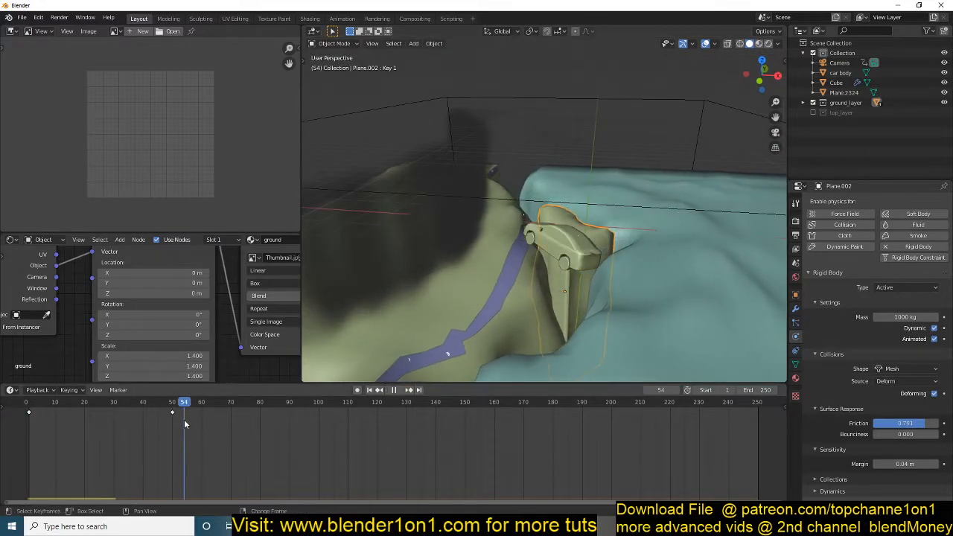
key(space)
key(r)
key(r)
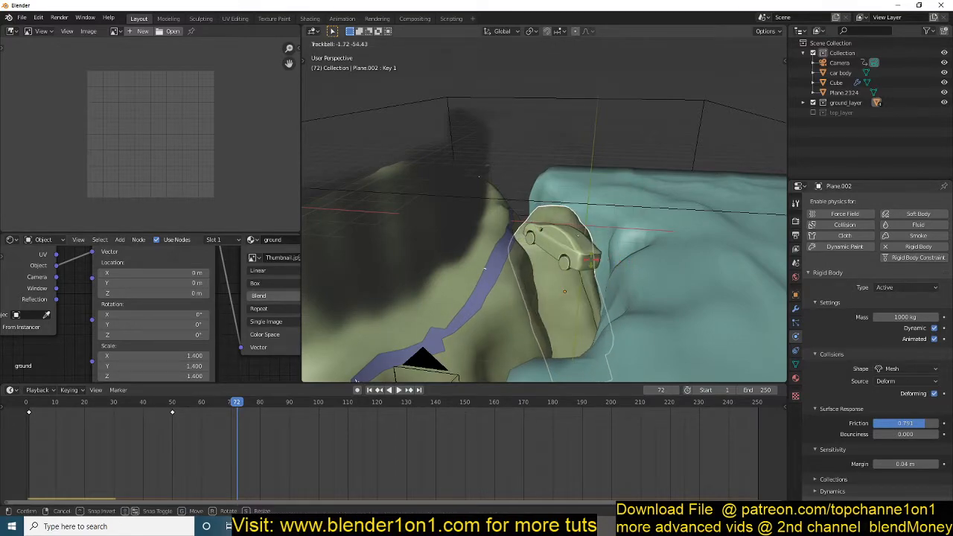
click(569, 245)
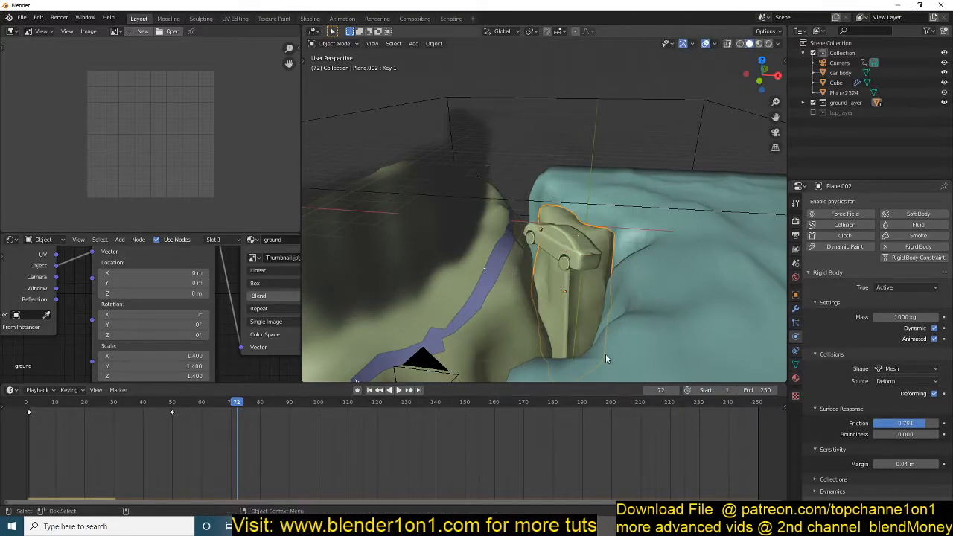
Go to frame 102 and examine the chunk in the crack from the front, in wireframe and solid shading
right_drag(228, 443, 324, 431)
scroll(520, 299, down, 3)
key(KP_1)
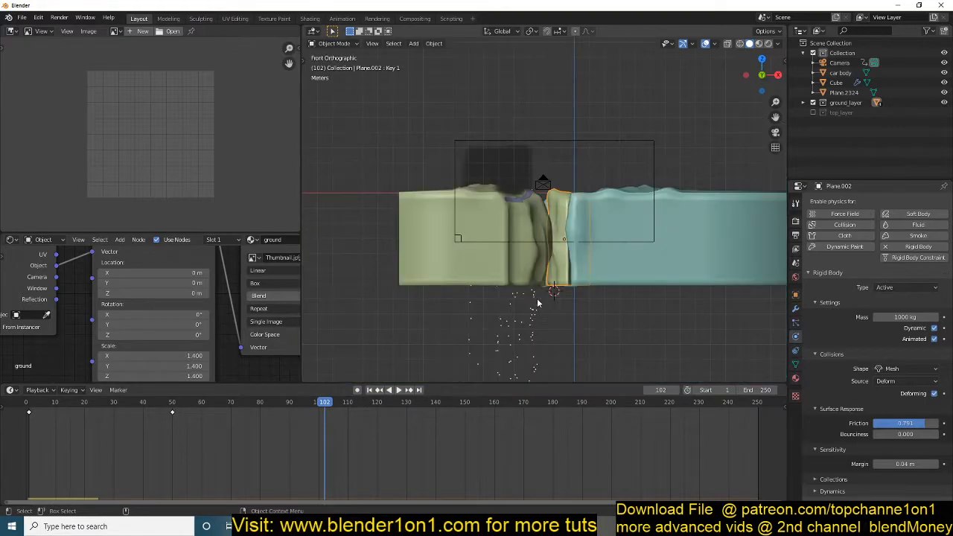
scroll(567, 299, up, 2)
key(z)
click(395, 281)
key(z)
click(525, 291)
Place the 3D cursor on top of the ground chunk and add a cube there
mouse_move(601, 281)
middle_down()
mouse_move(617, 305)
mouse_move(615, 323)
mouse_move(614, 236)
middle_up()
scroll(613, 323, up, 2)
shift+right_click(594, 219)
key(shift+a)
click(517, 159)
click(563, 189)
key(shift+a)
mouse_move(583, 211)
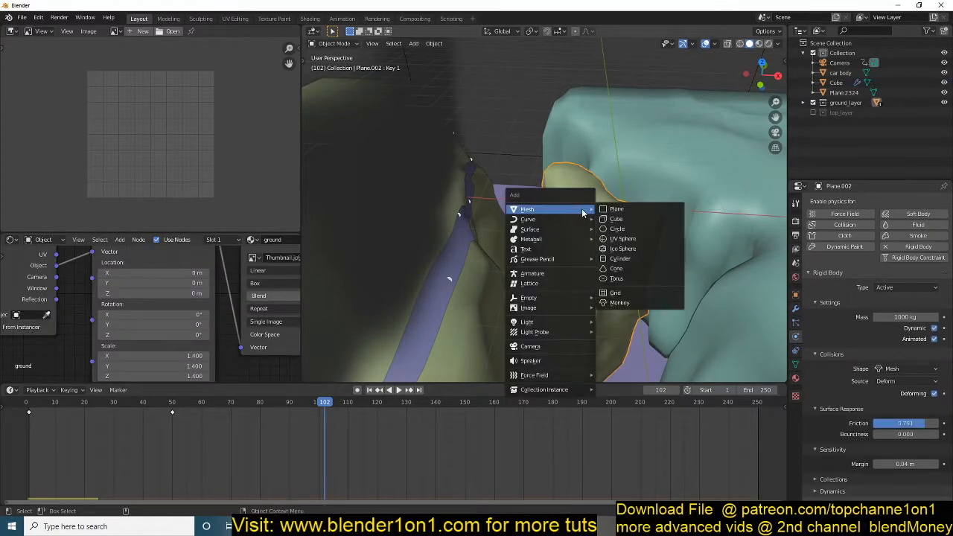
click(622, 219)
Stretch the new cube along Z and lower it until its base is near the chunk's bottom edge
key(KP_1)
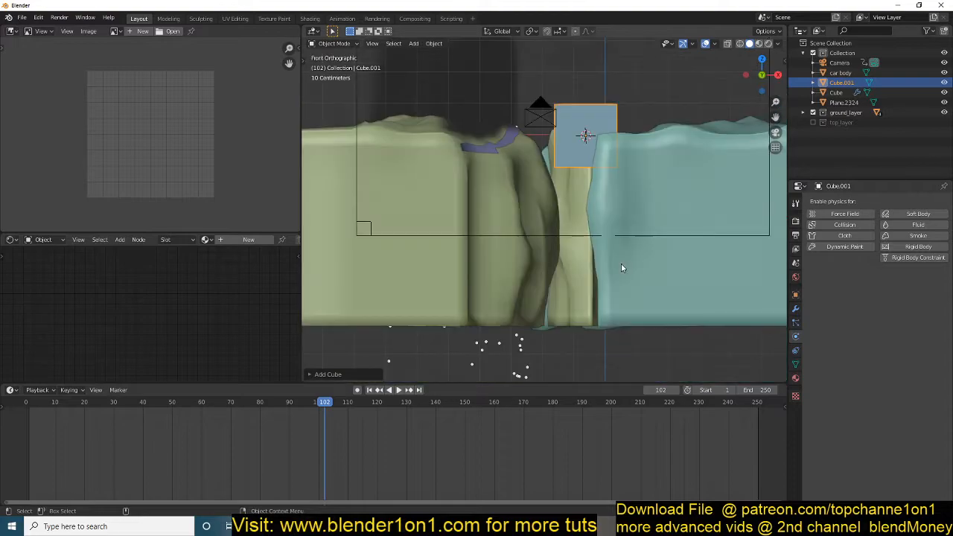
scroll(621, 264, down, 3)
key(s)
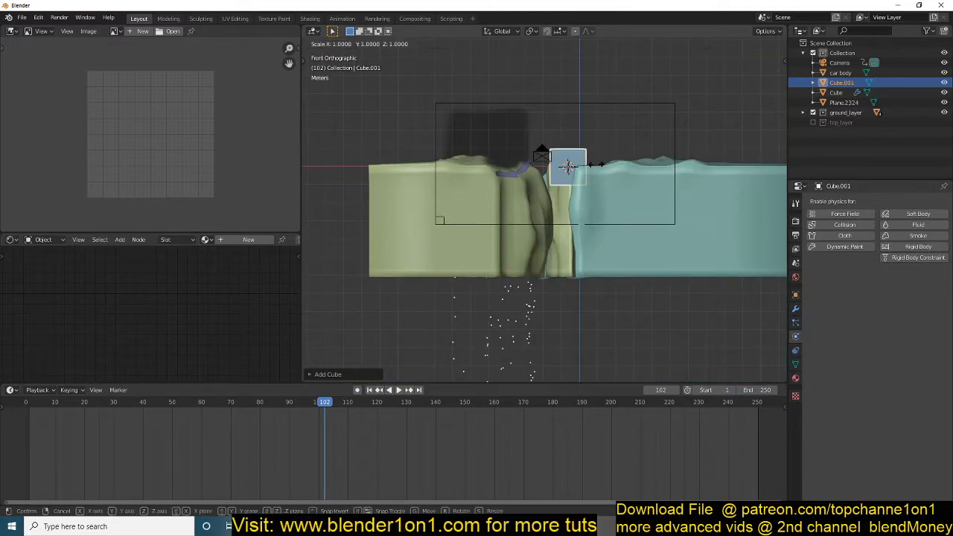
key(z)
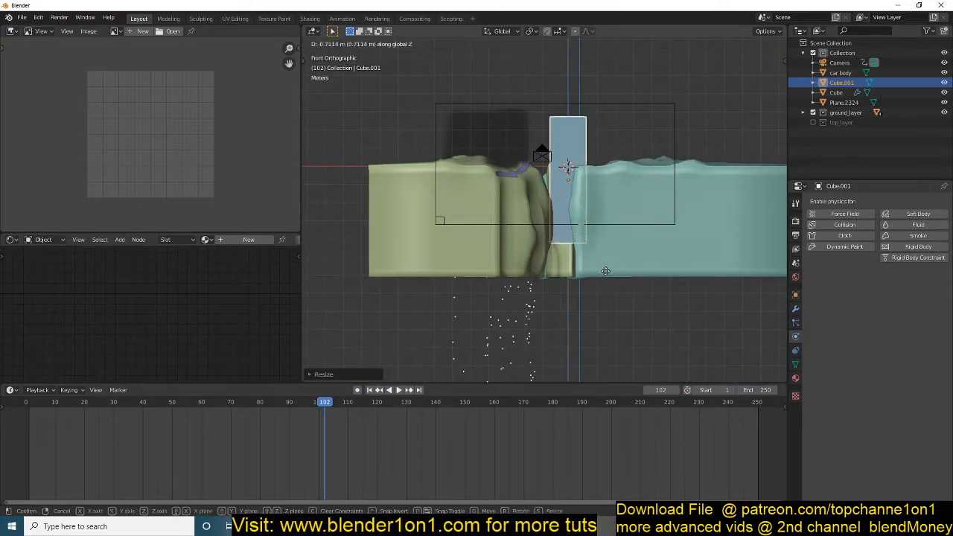
click(609, 302)
Select the cube's top vertices in wireframe Edit Mode and lower them along Z to just below the chunk's top
scroll(601, 191, up, 3)
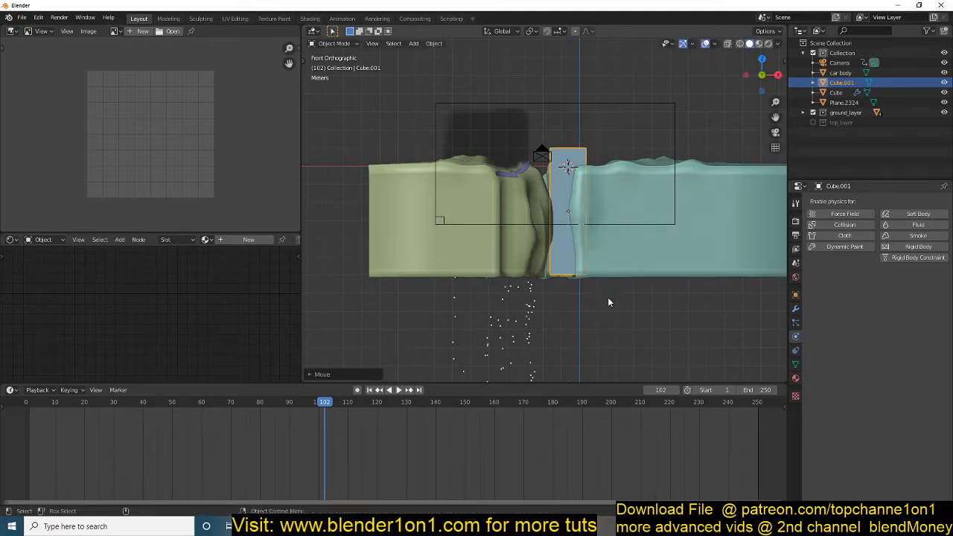
key(Tab)
key(z)
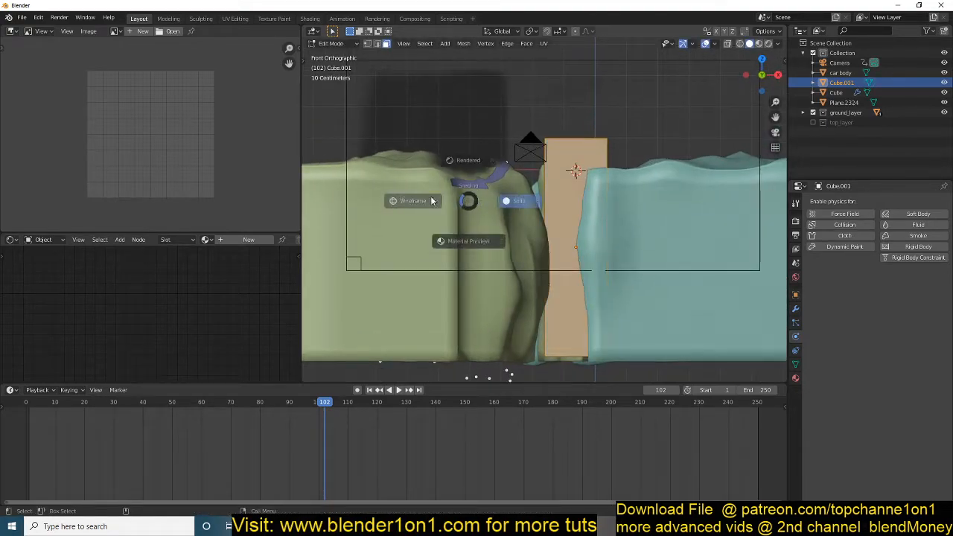
click(443, 202)
key(alt+a)
key(b)
drag(526, 109, 627, 146)
key(g)
key(z)
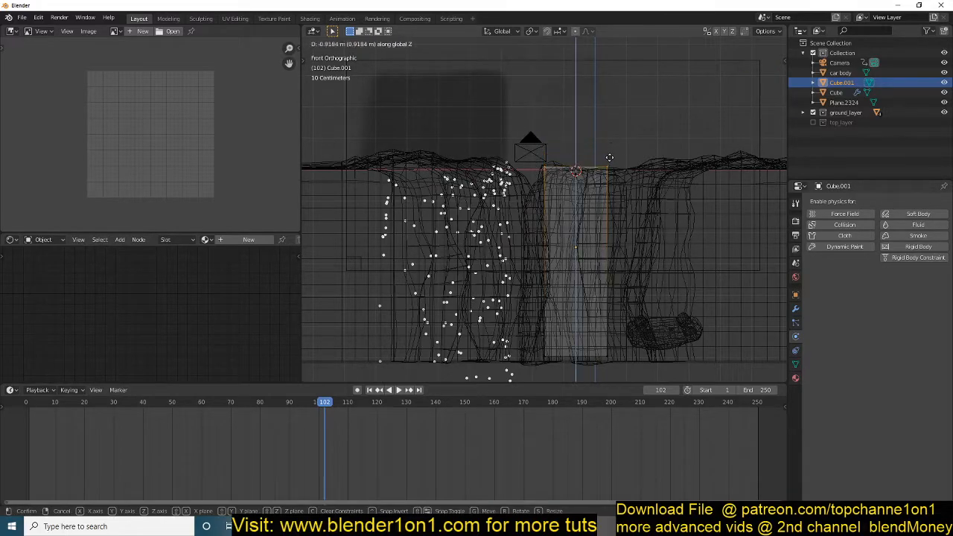
click(610, 162)
Return the cube to Object Mode and restore solid viewport shading
key(z)
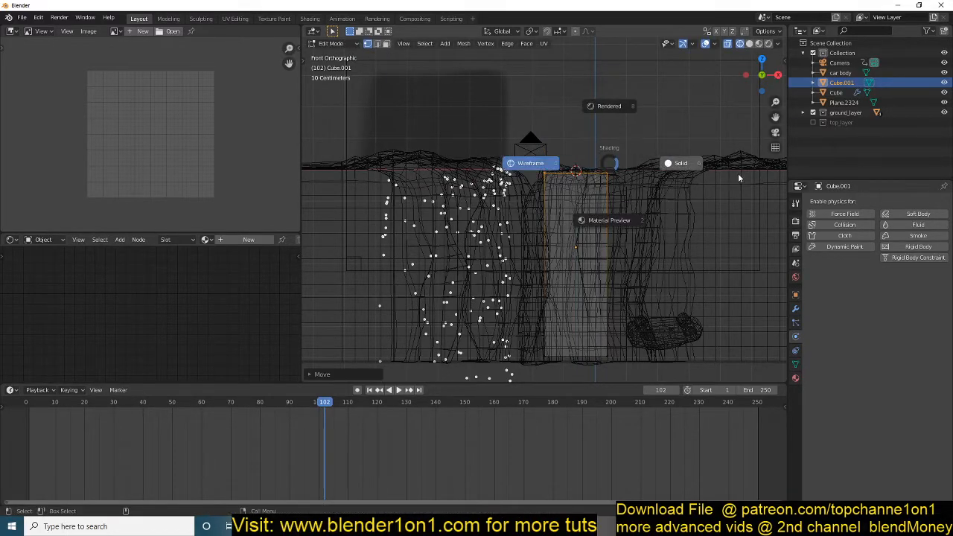
click(657, 95)
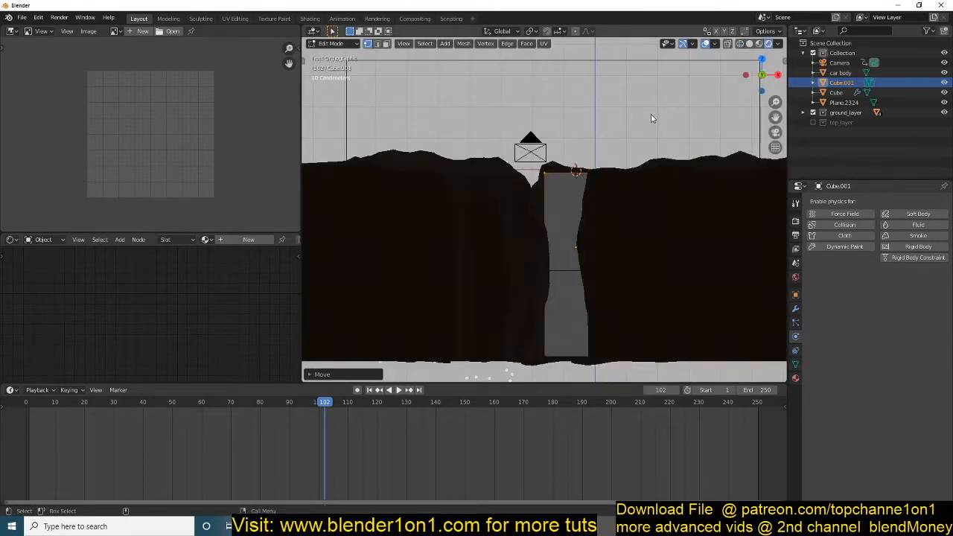
key(z)
key(Tab)
click(670, 119)
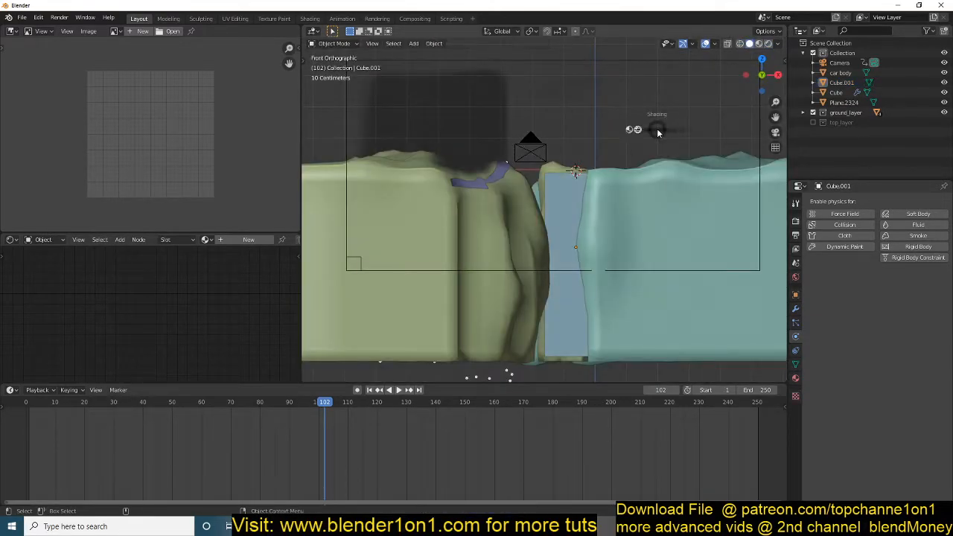
Move the cube along Y so that it sits inside the ground chunk
middle_drag(703, 134, 566, 234)
click(590, 225)
middle_drag(581, 273, 781, 340)
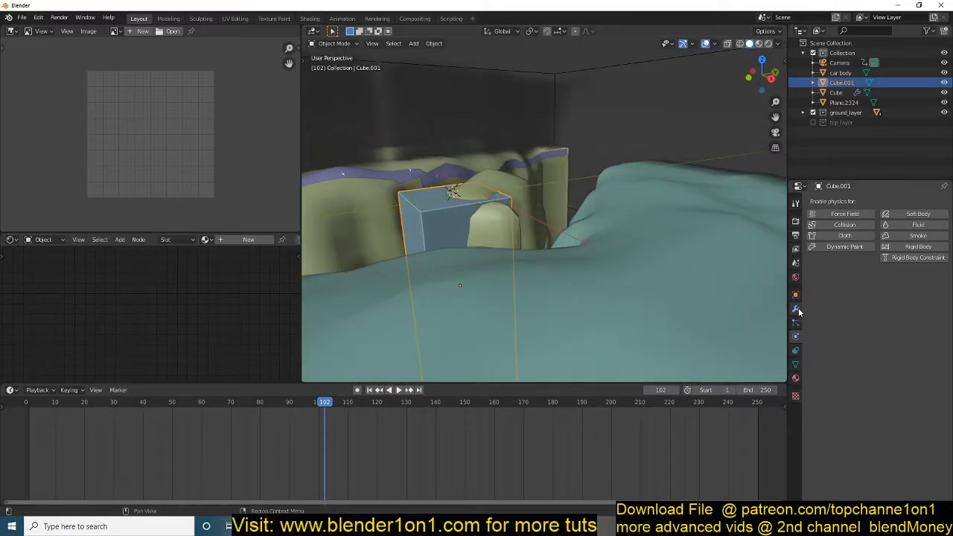
click(796, 324)
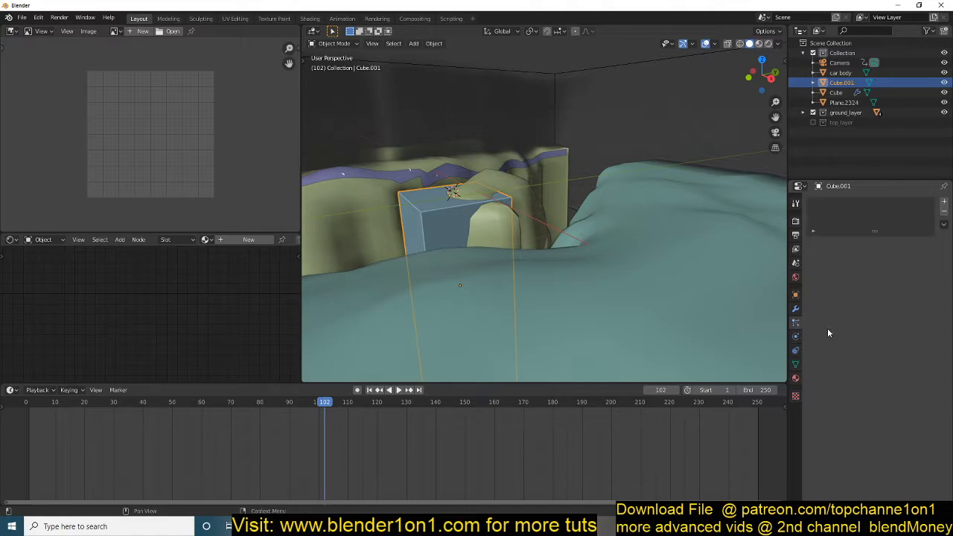
click(796, 336)
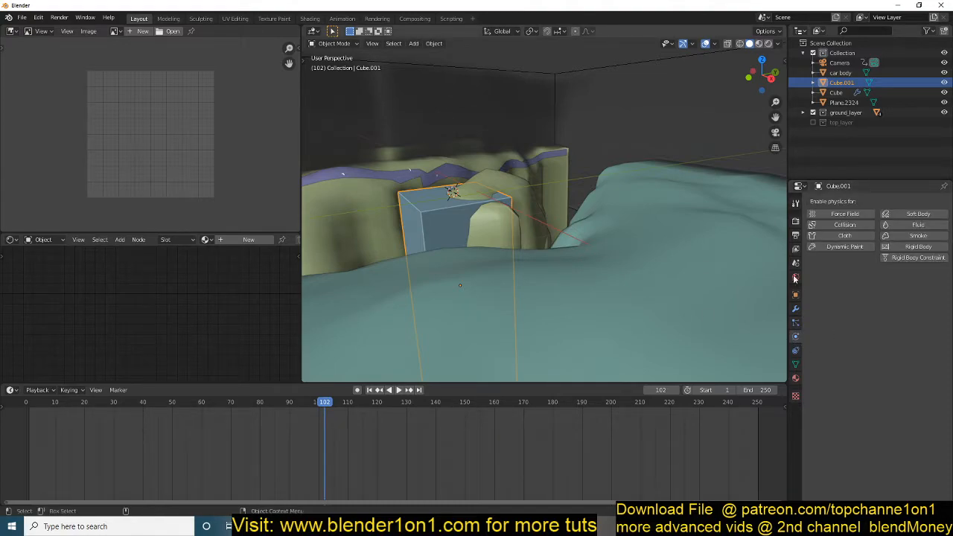
middle_drag(600, 222, 671, 222)
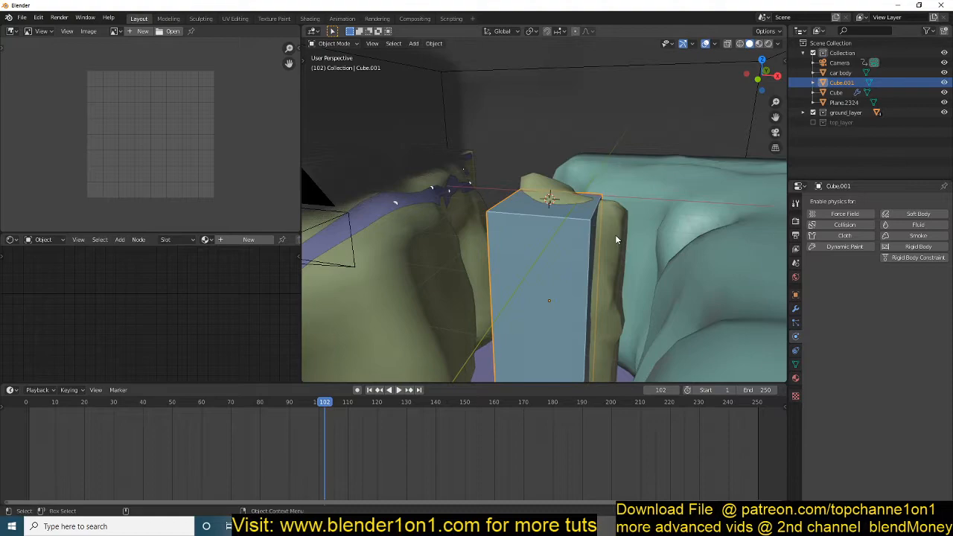
key(KP_7)
key(g)
key(y)
click(565, 255)
middle_drag(566, 244, 566, 149)
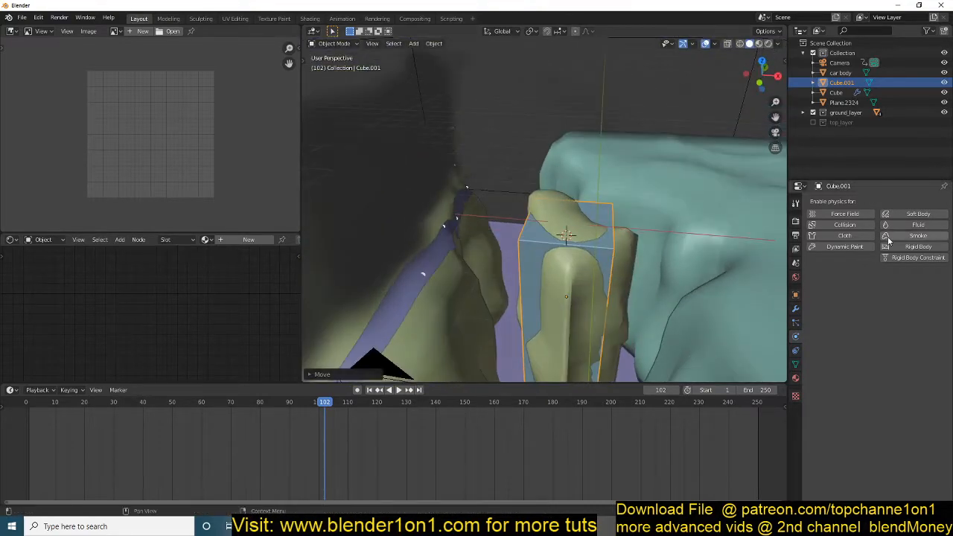
Make the cube an active rigid body and show its rigid body collection settings
click(917, 247)
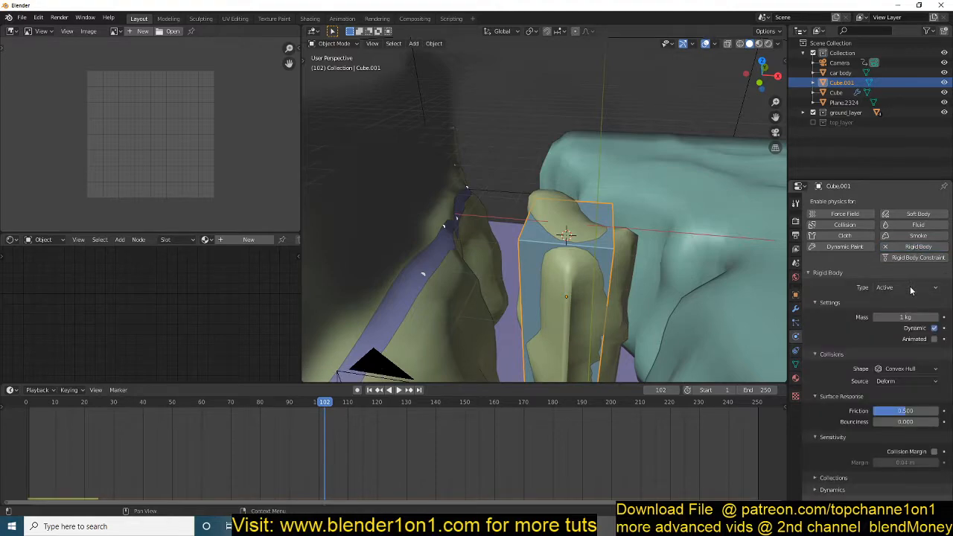
click(833, 481)
mouse_move(574, 253)
middle_down()
mouse_move(547, 243)
mouse_move(569, 251)
middle_up()
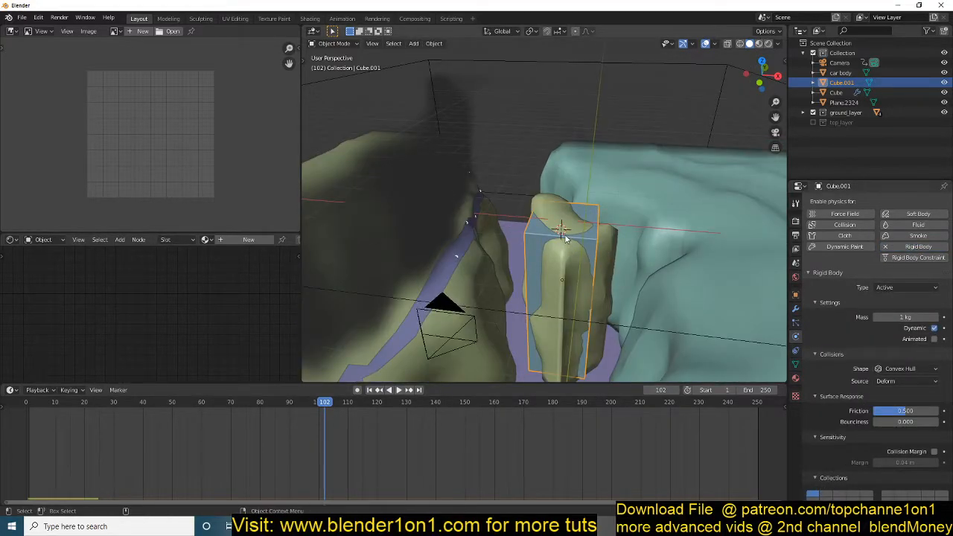
middle_drag(666, 245, 627, 227)
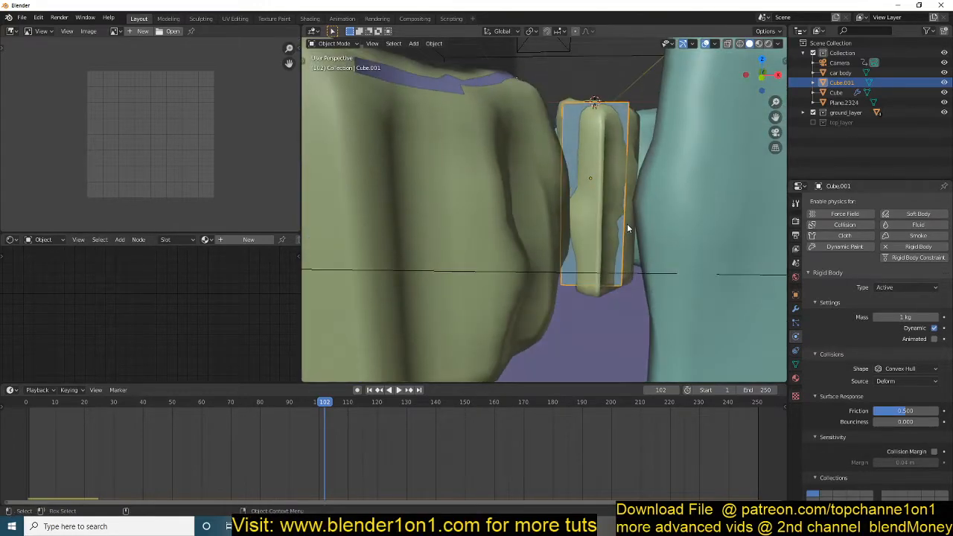
Nudge the cube slightly downward along Z in front view
key(KP_1)
key(g)
key(z)
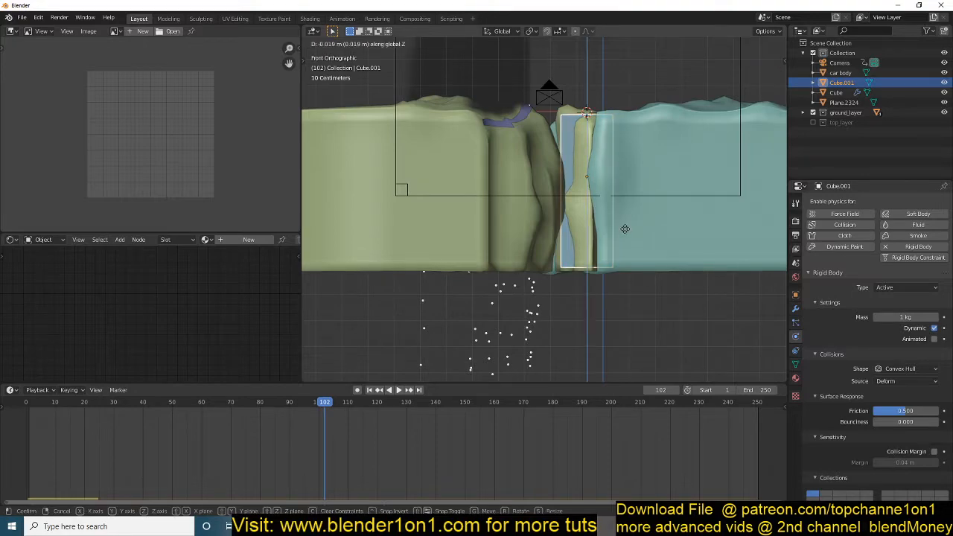
click(625, 228)
mouse_move(625, 229)
middle_down()
mouse_move(607, 228)
mouse_move(616, 228)
middle_up()
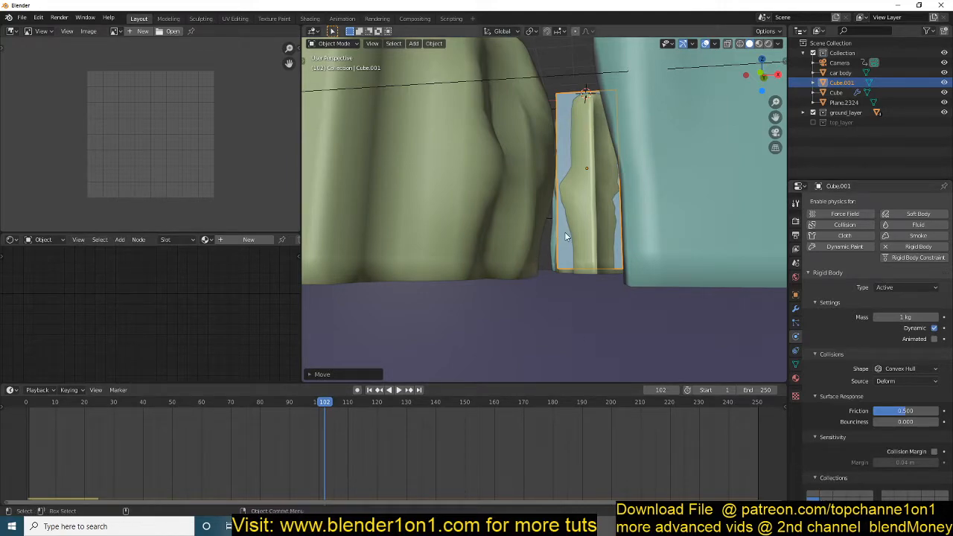
Play the simulation from the start and watch how the cube moves beneath the ground
right_click(6, 462)
key(space)
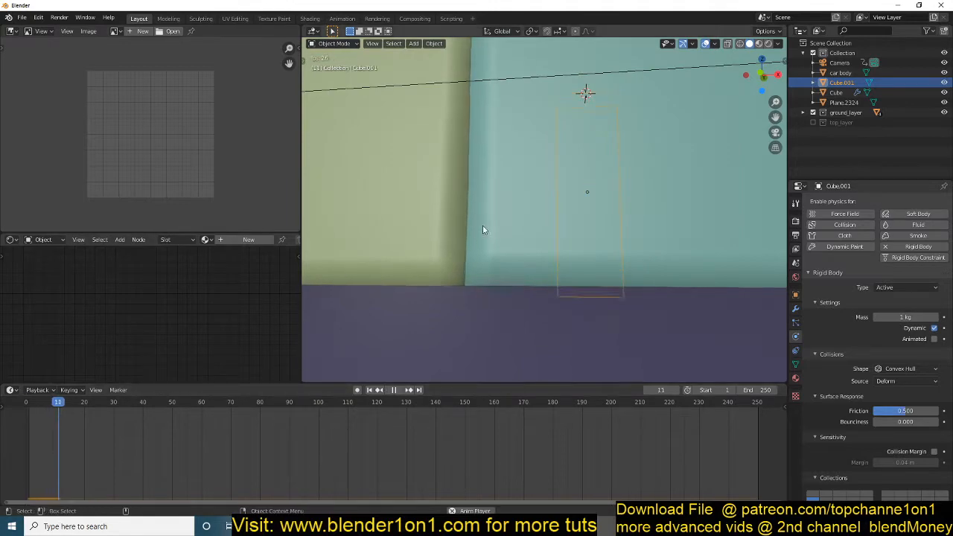
scroll(482, 227, down, 3)
key(Escape)
key(space)
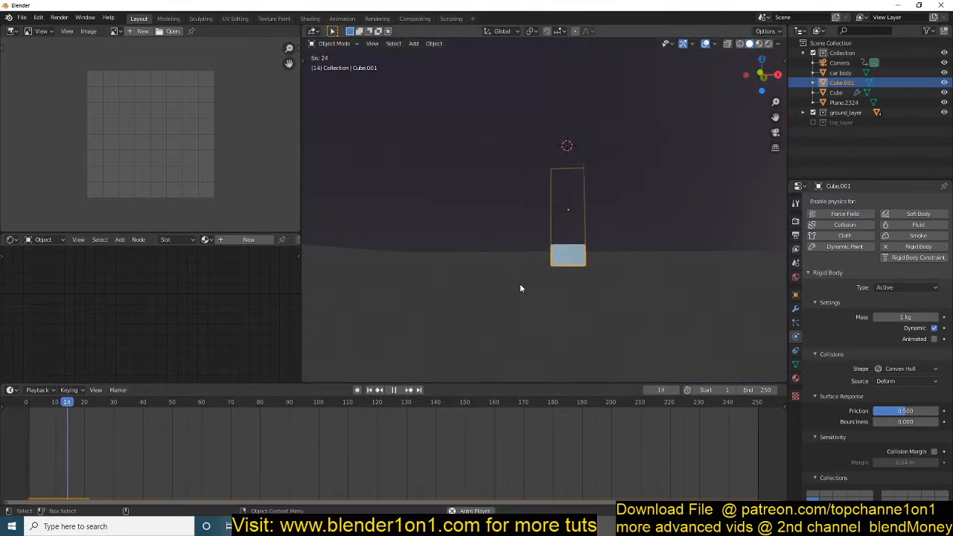
key(Escape)
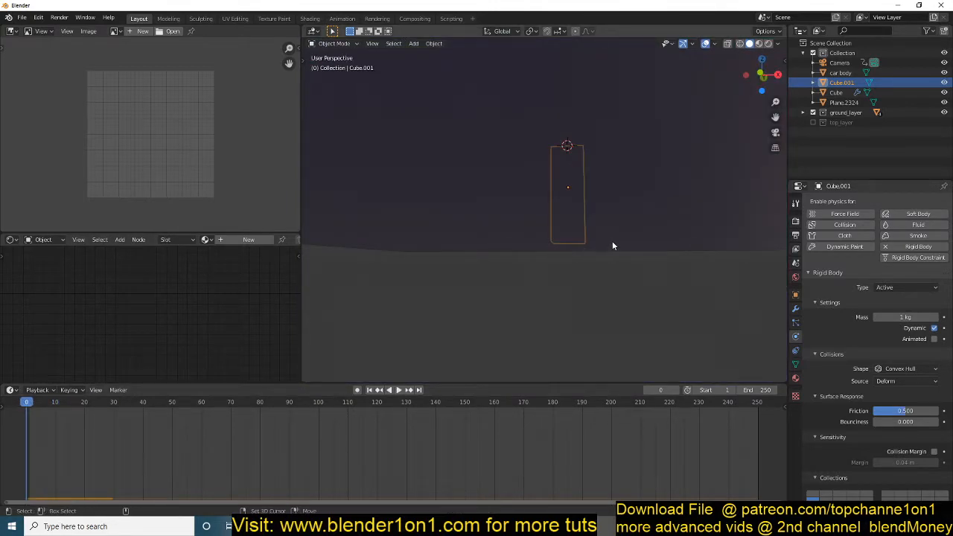
Select the ground plane to check its rigid body collection, and play the simulation to see how the cube falls
scroll(617, 245, down, 4)
click(611, 320)
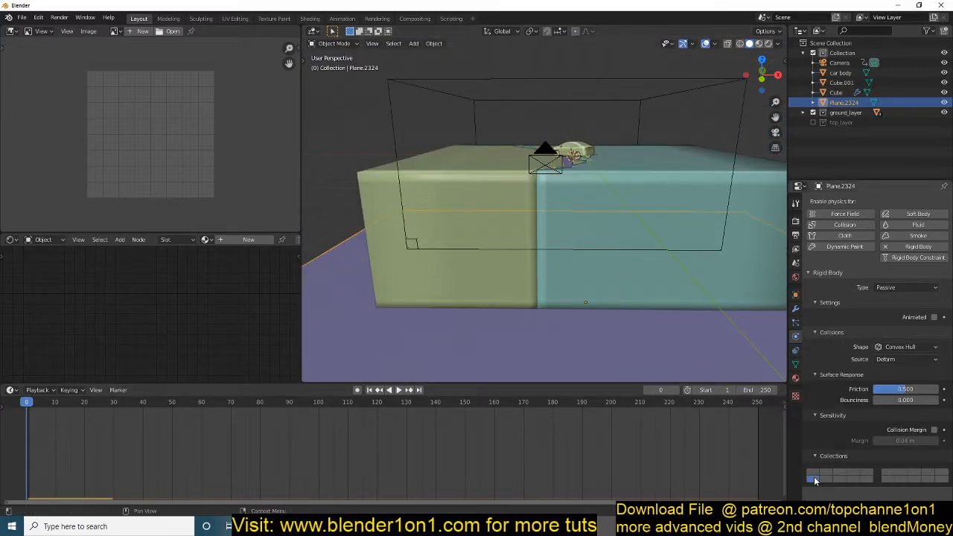
scroll(533, 169, up, 5)
key(space)
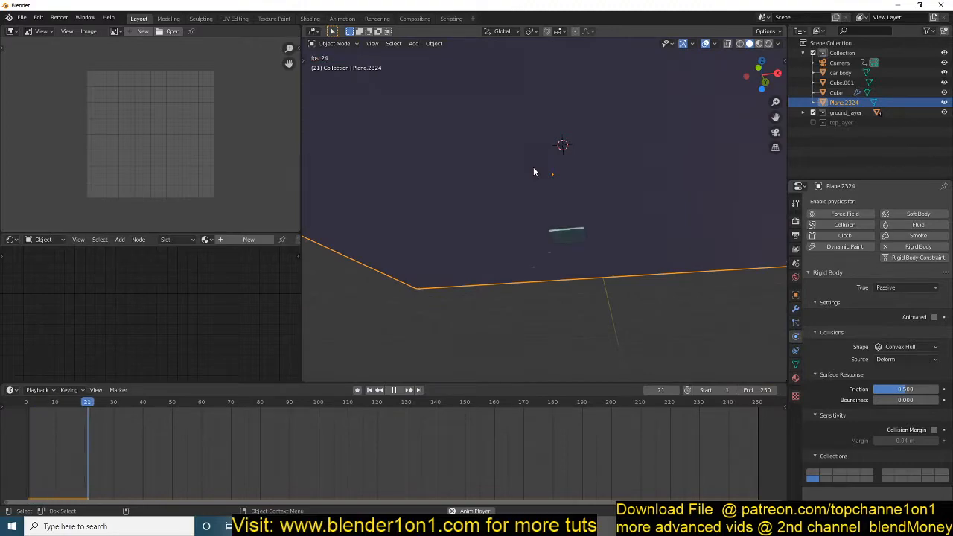
scroll(539, 242, down, 5)
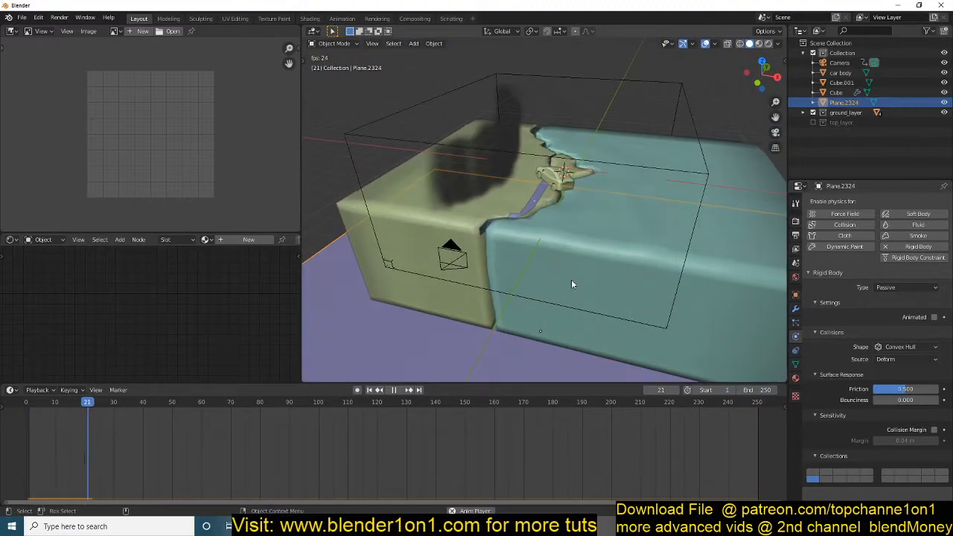
key(Escape)
shift+middle_drag(560, 198, 558, 242)
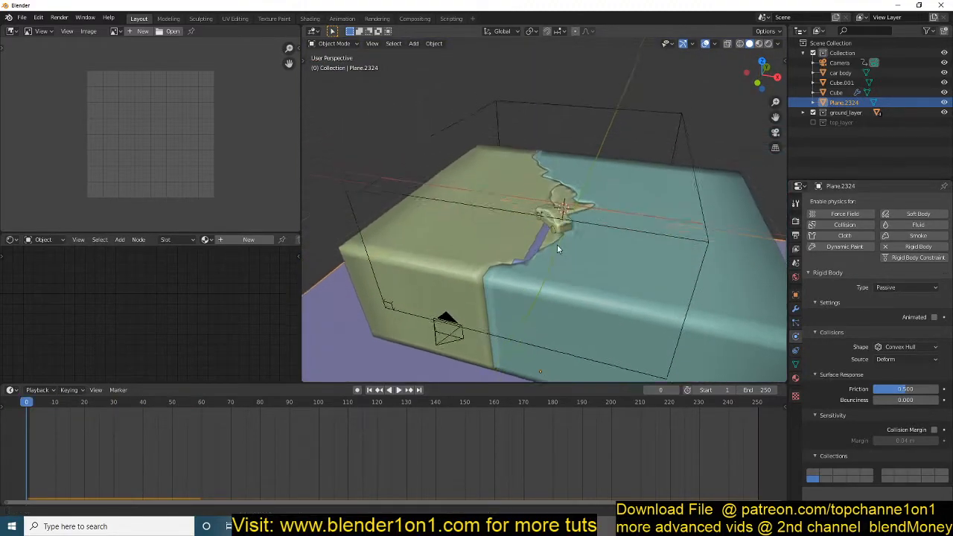
Play the simulation to about frame 41 and select the hidden cube inside the ground chunk
scroll(558, 246, up, 4)
key(space)
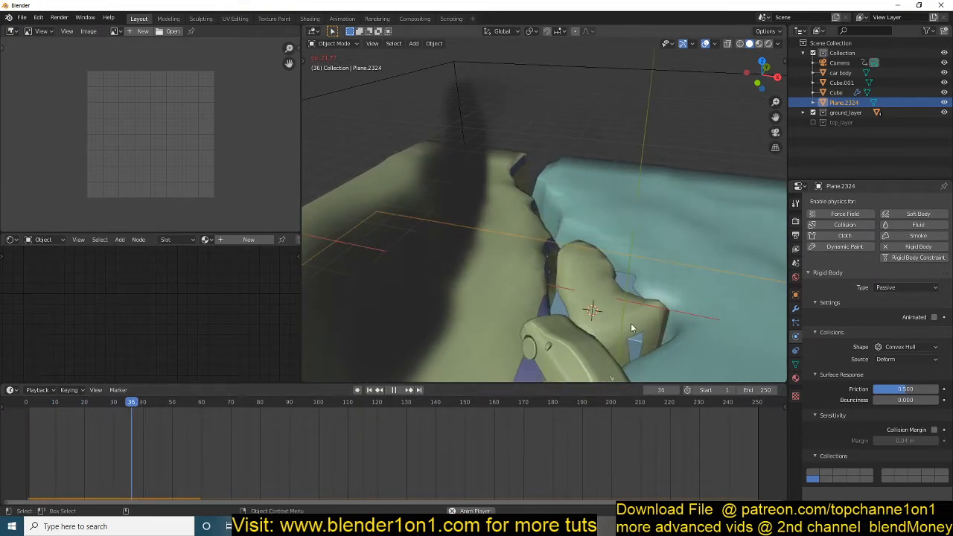
key(space)
click(637, 341)
middle_drag(630, 325, 625, 307)
key(space)
key(Escape)
click(145, 426)
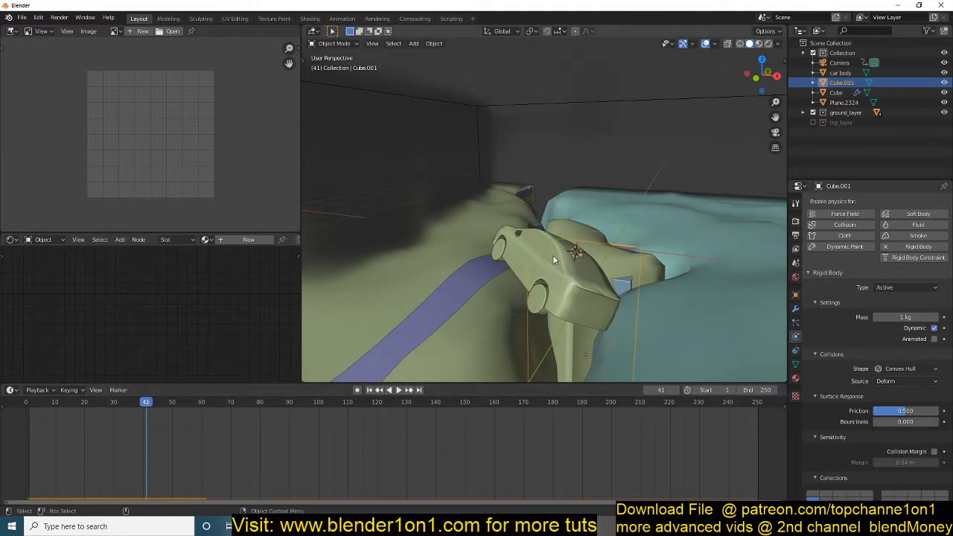
At frame 82, scale the cube down in X and Y only so that it fits inside the ground chunk
scroll(554, 255, down, 4)
middle_drag(466, 281, 489, 306)
drag(148, 421, 266, 425)
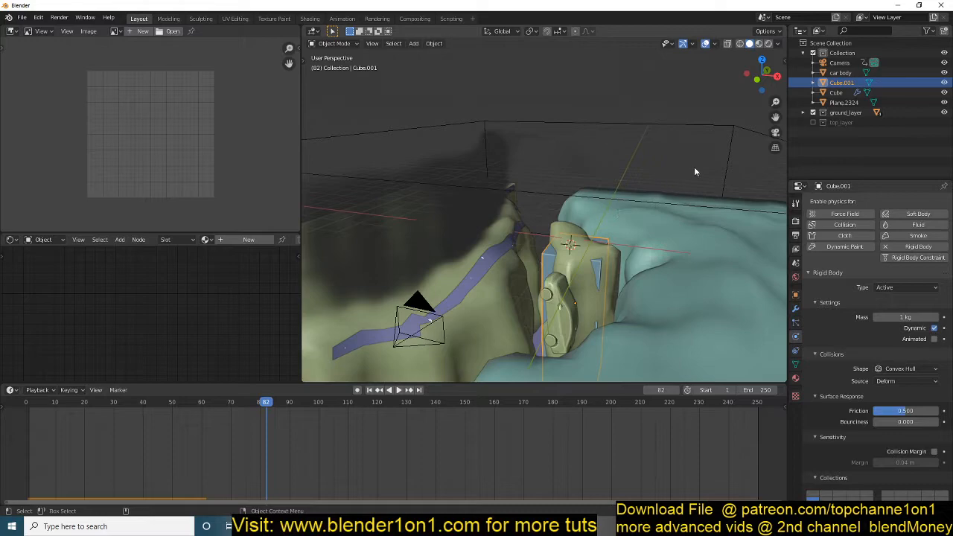
key(s)
key(shift+z)
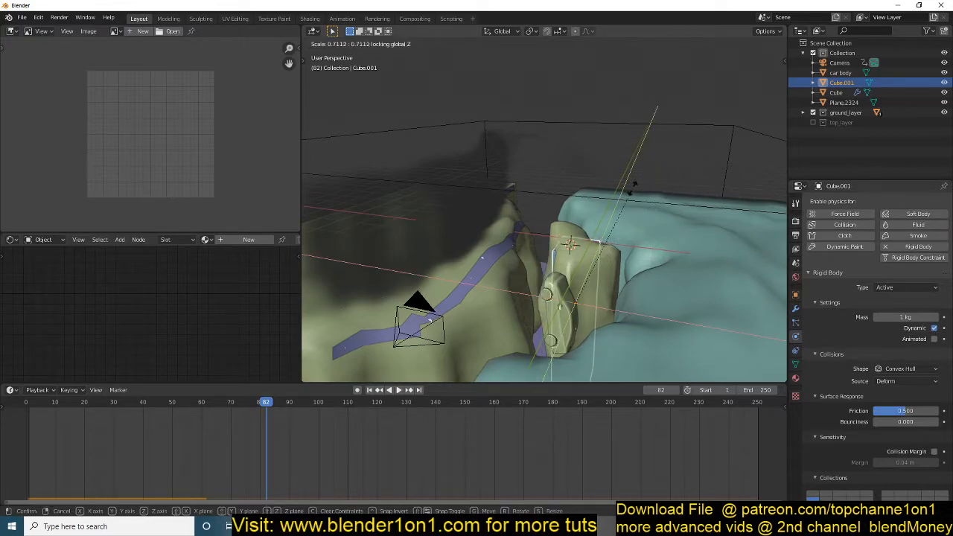
click(602, 214)
Go to frame 46 and nudge the cube along Z in front view
shift+right_drag(195, 435, 160, 441)
scroll(574, 229, down, 4)
key(KP_1)
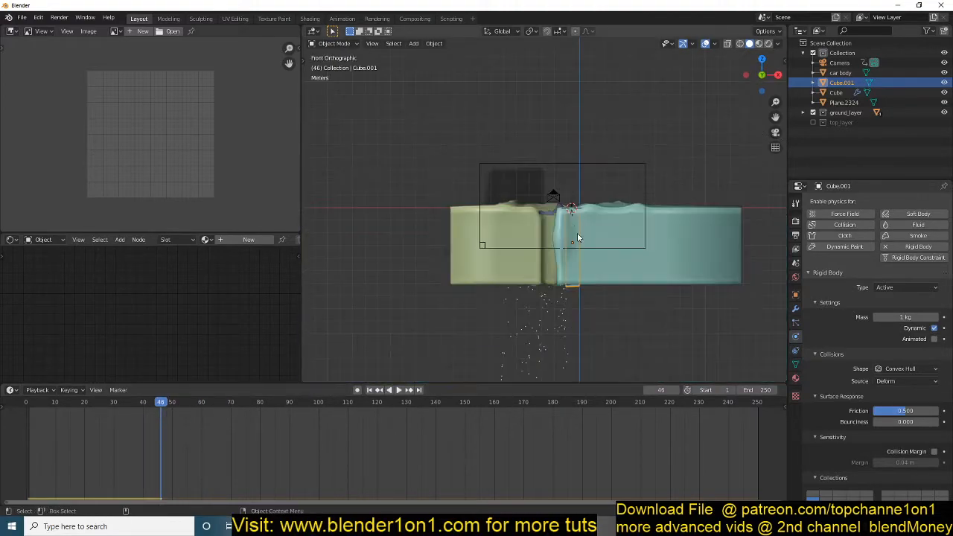
shift+middle_drag(581, 229, 583, 207)
scroll(581, 200, up, 2)
key(g)
key(z)
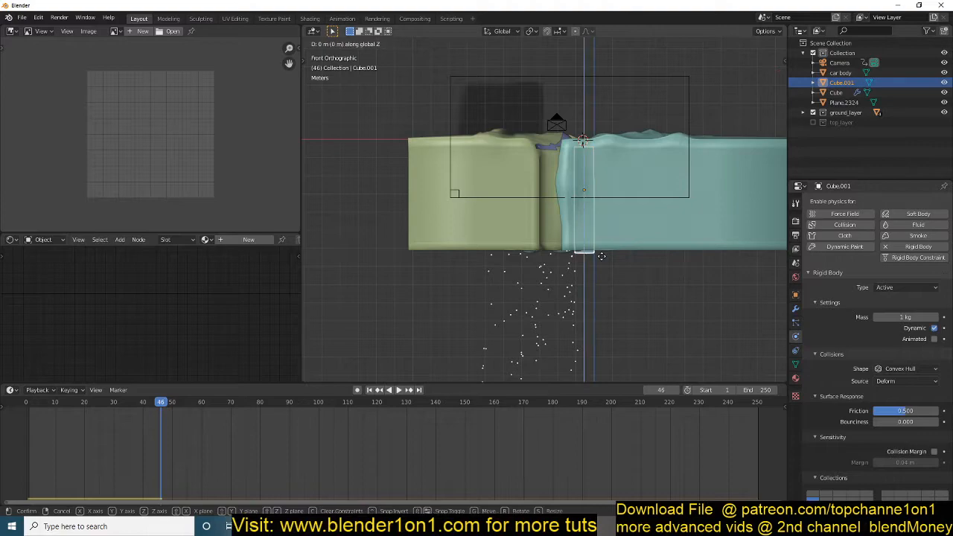
click(603, 253)
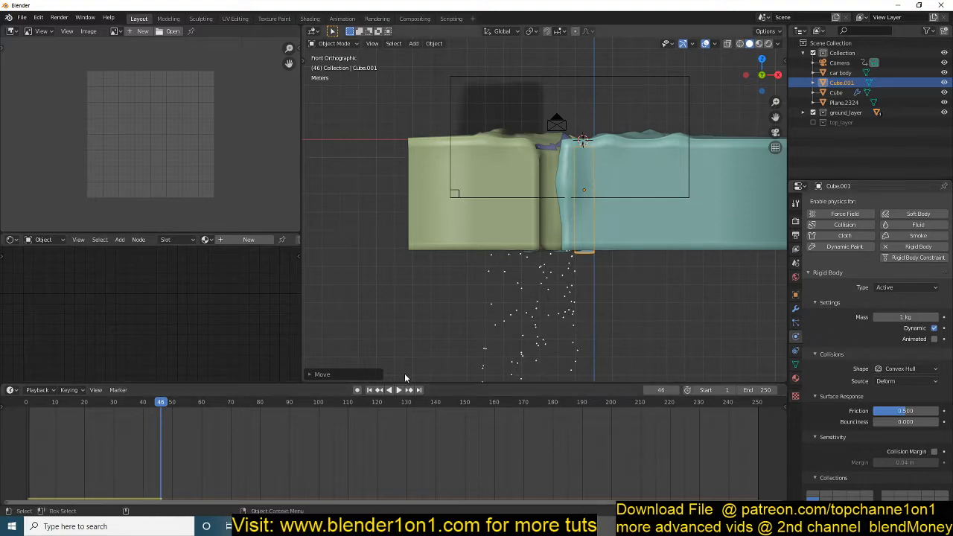
Turn on auto keying, remove the cube's rigid body and key a small move along Z at frame 46
click(358, 390)
key(i)
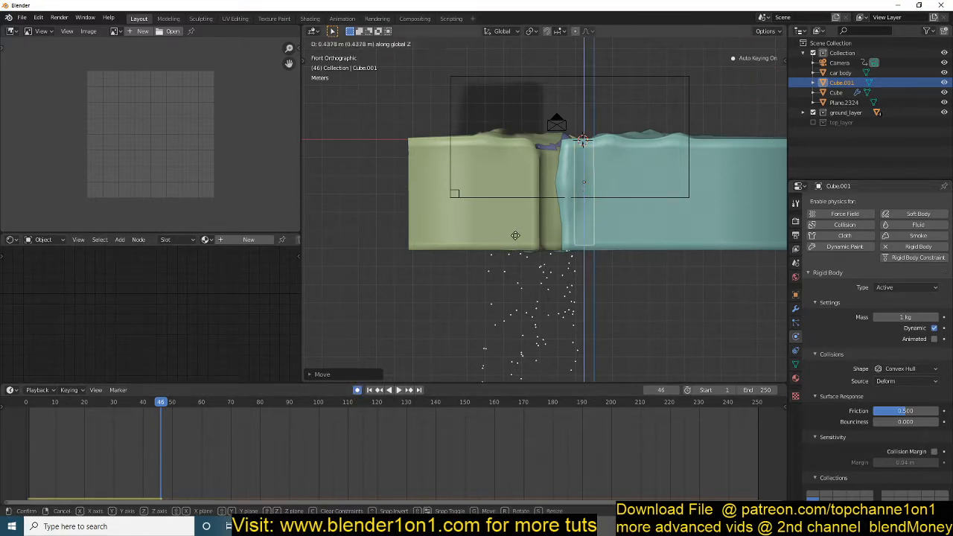
click(897, 248)
key(g)
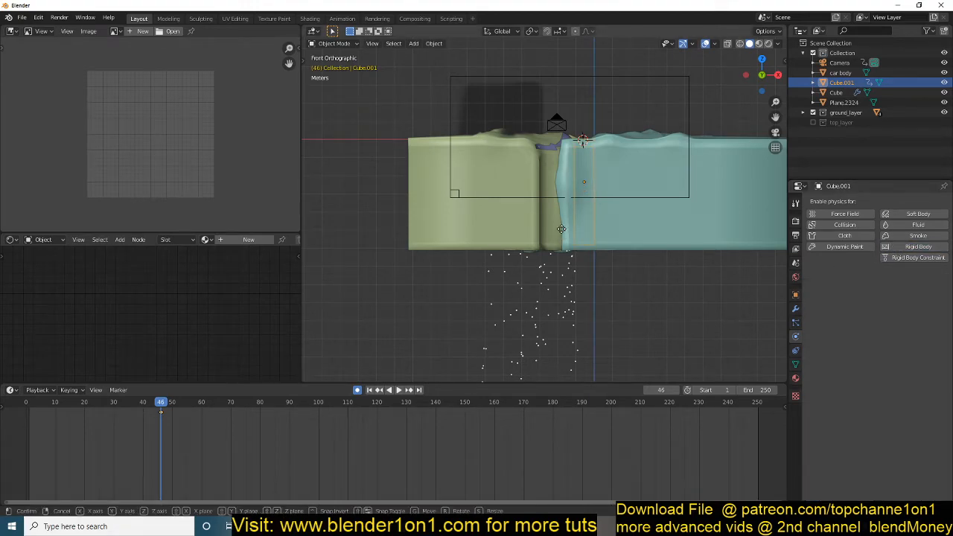
key(z)
click(562, 232)
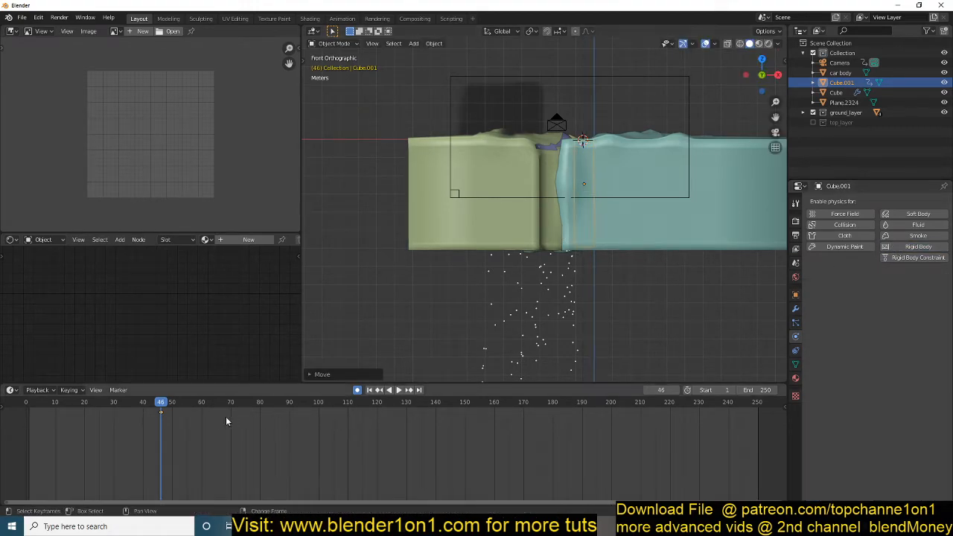
Go to frame 52 and key a slight tilt of the cube in front view
click(178, 417)
key(r)
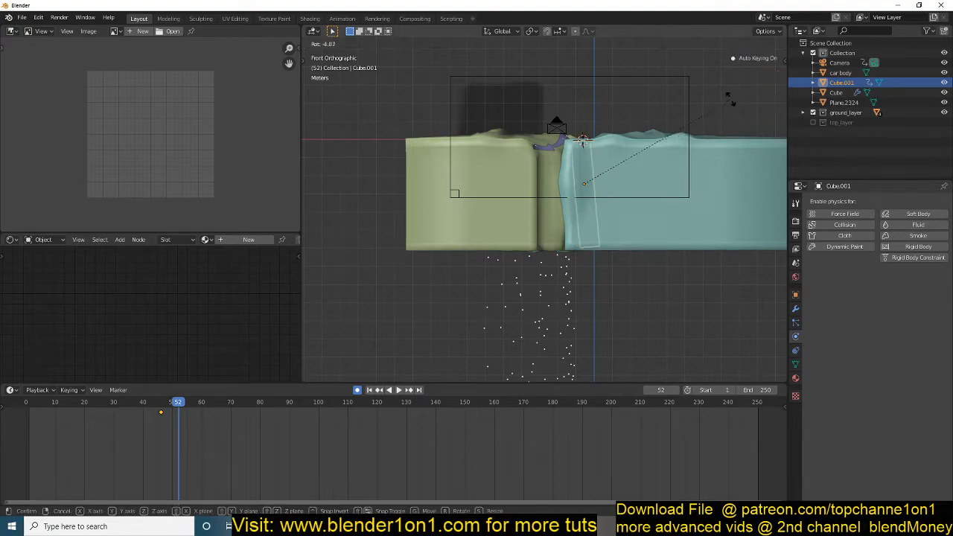
right_click(719, 90)
middle_drag(683, 119, 659, 159)
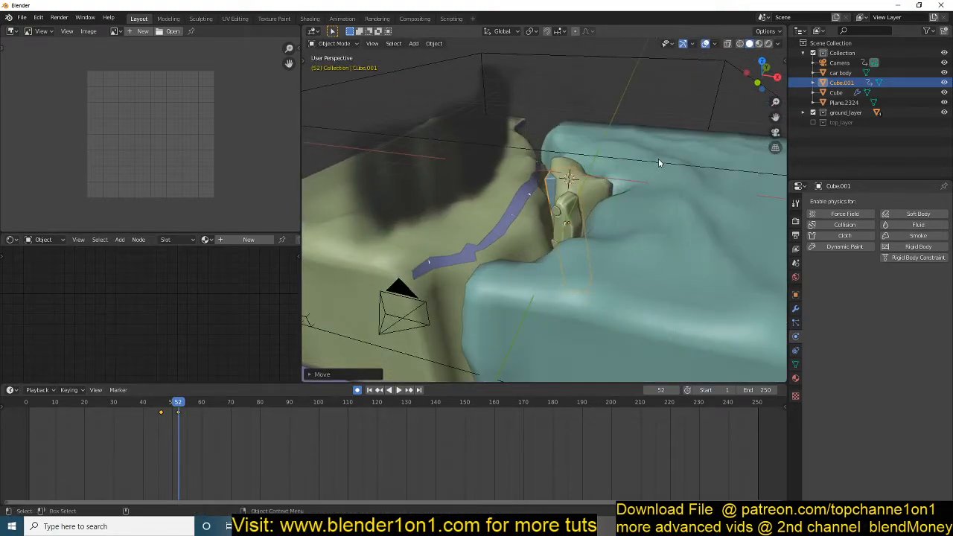
Add a rigid body to the cube again and keyframe its Animated setting at frames 48 and 49
click(166, 418)
key(space)
key(space)
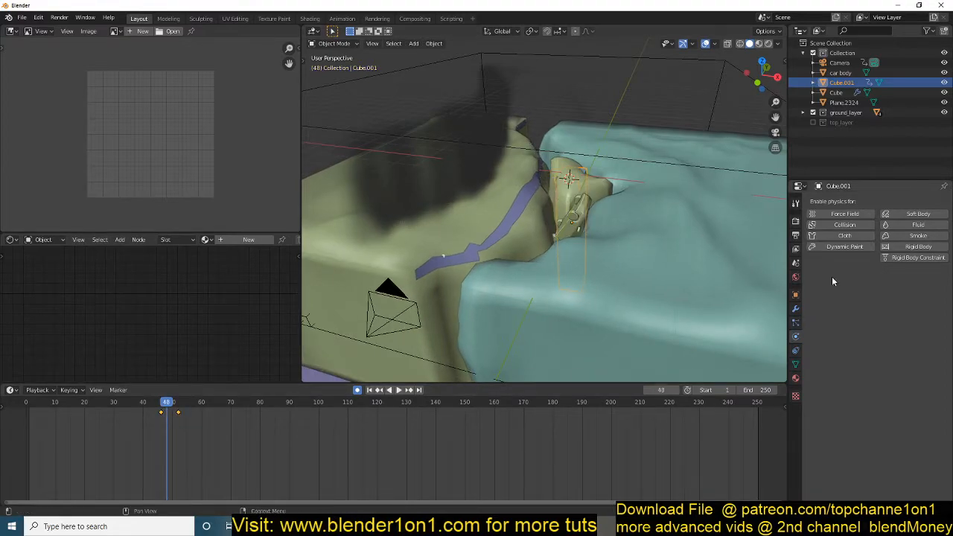
click(919, 246)
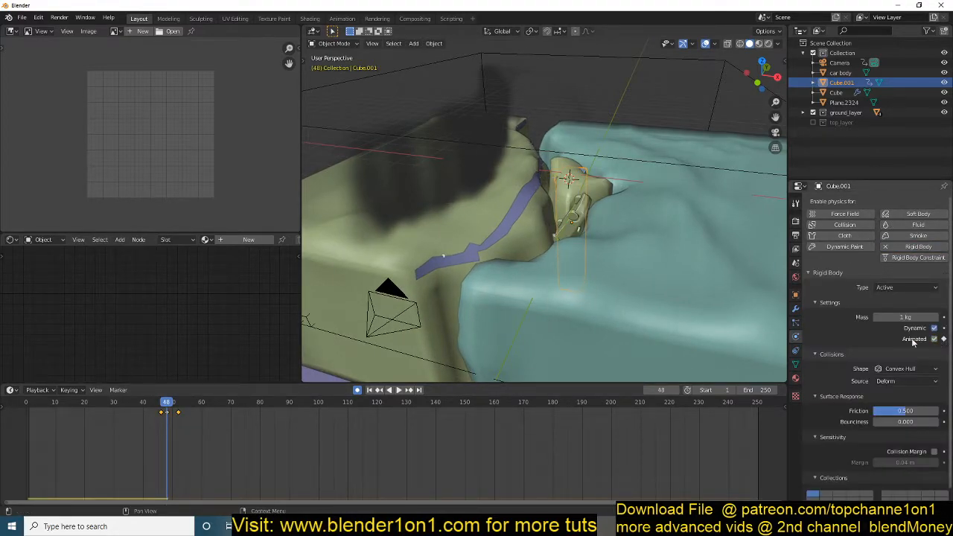
key(Right)
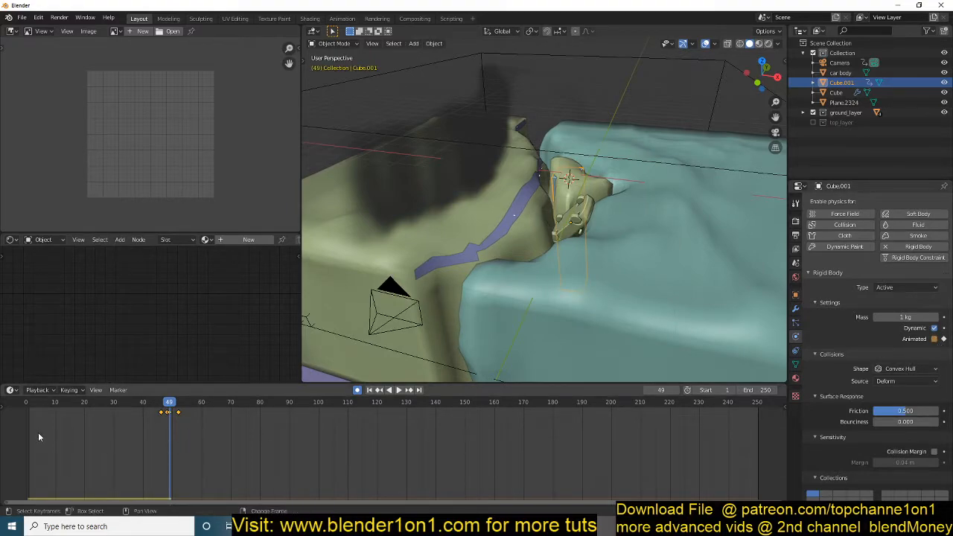
Play the simulation from the start to check how the keyed cube behaves
key(shift+Left)
key(space)
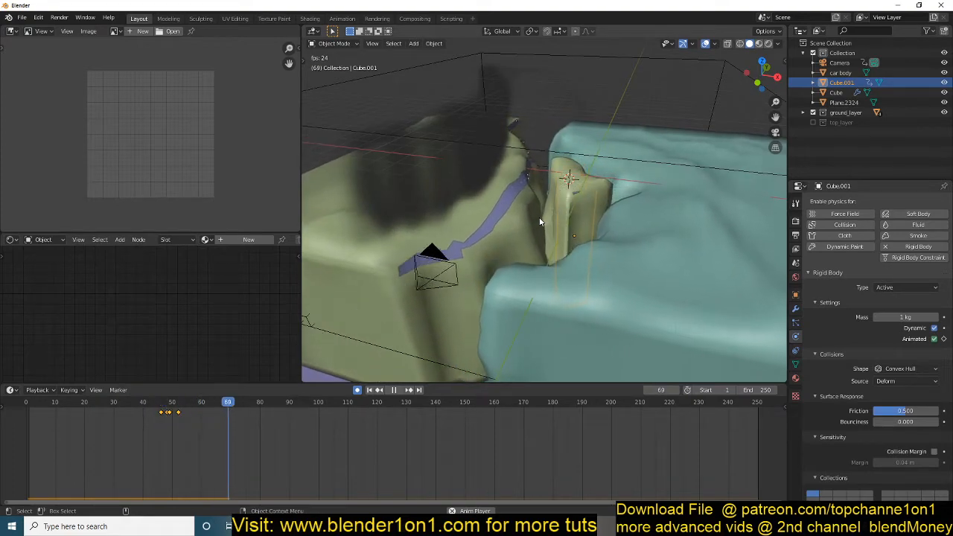
key(Escape)
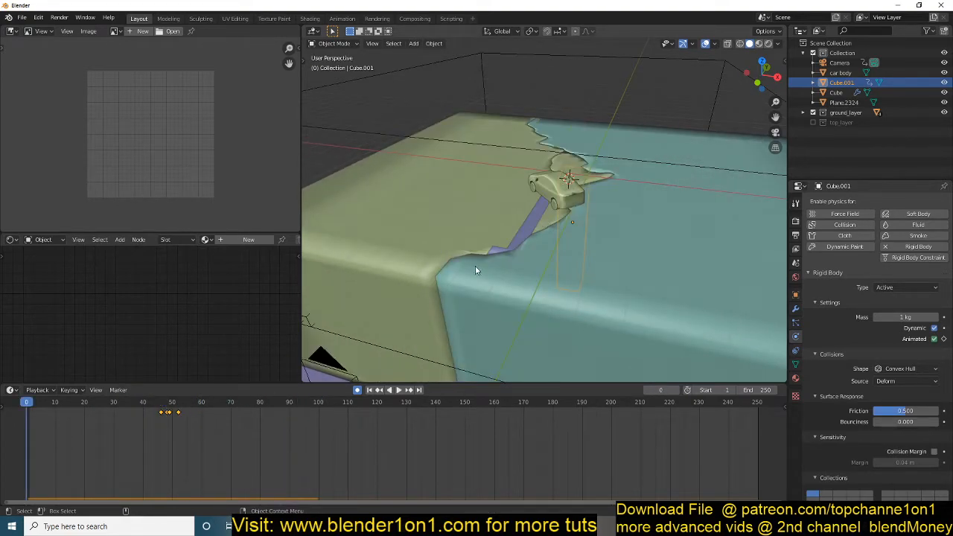
Return to the keyframe at frame 52, remove the cube's rigid body and tilt the cube further in front view
key(Up)
key(Up)
key(Up)
key(Up)
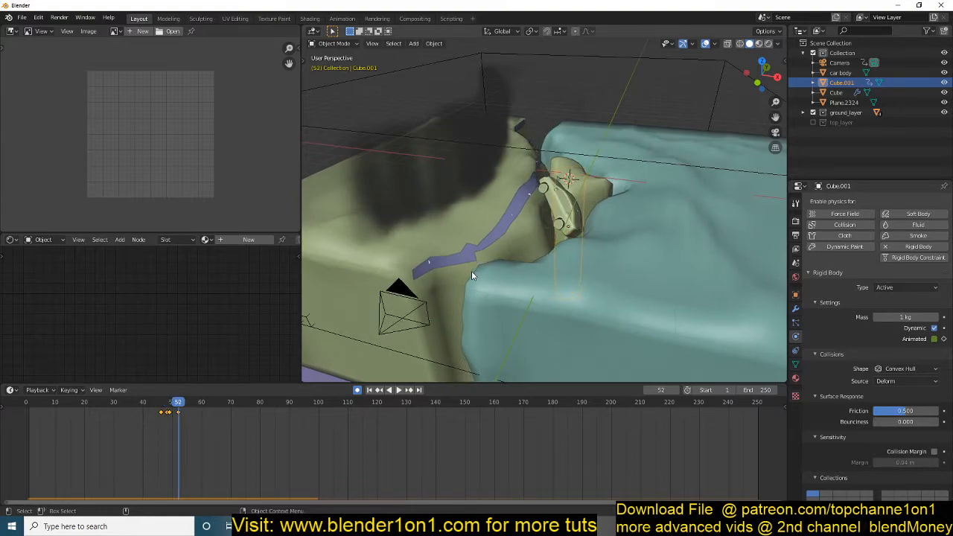
click(919, 246)
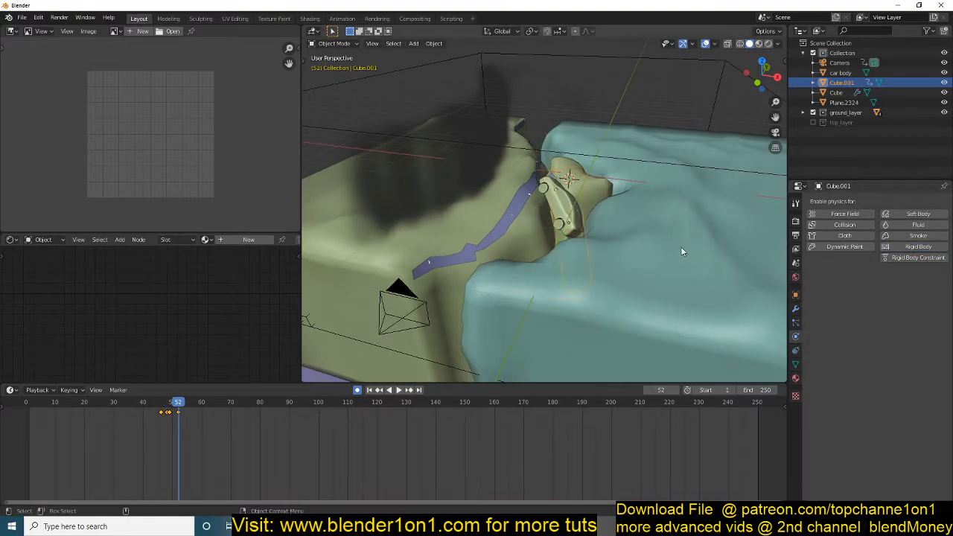
key(KP_1)
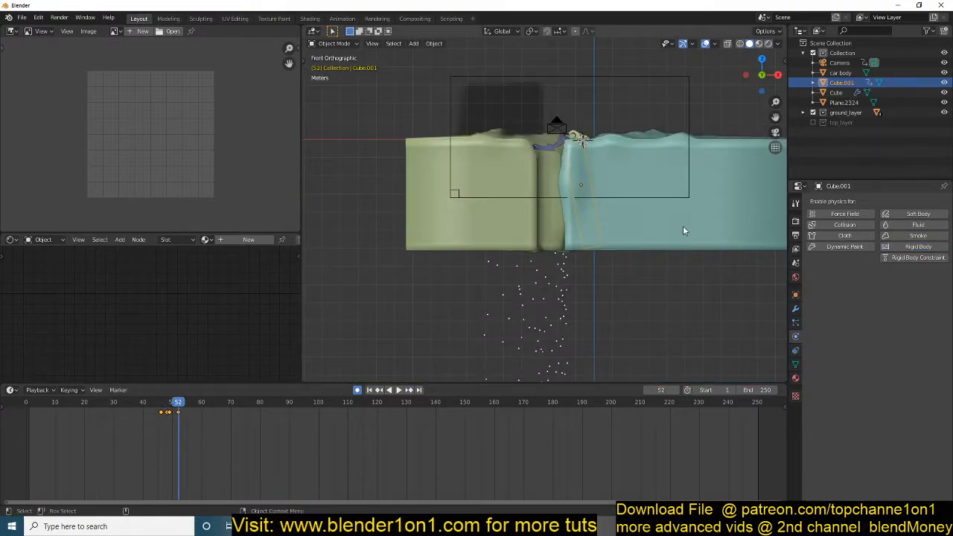
key(r)
right_click(681, 186)
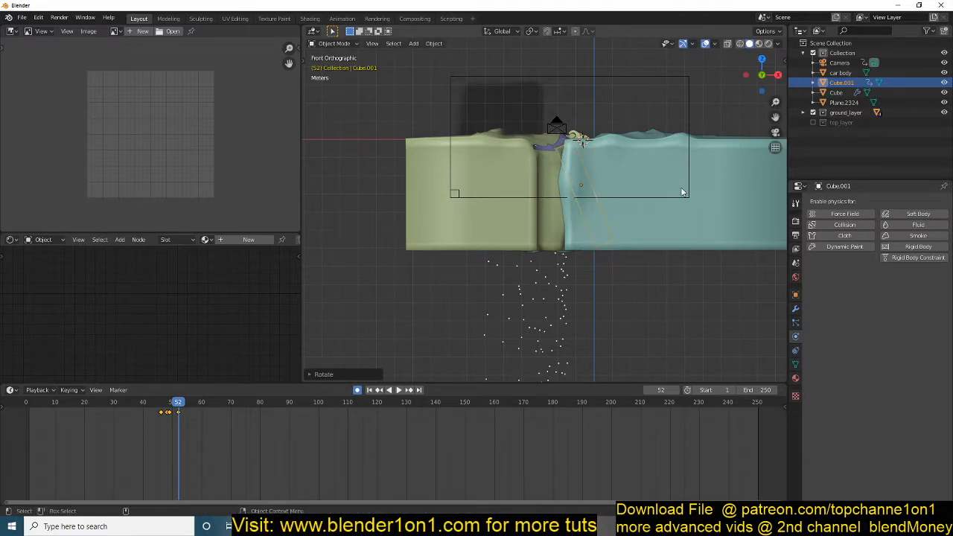
Back at frame 0, add a rigid body to the cube again and set its mass to 100 kg
shift+right_click(11, 422)
middle_drag(498, 153, 467, 187)
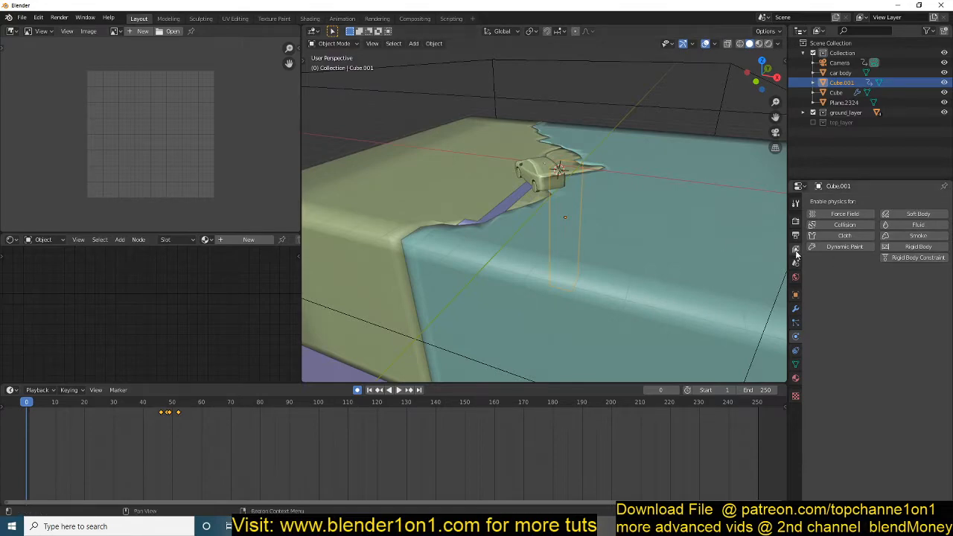
click(914, 248)
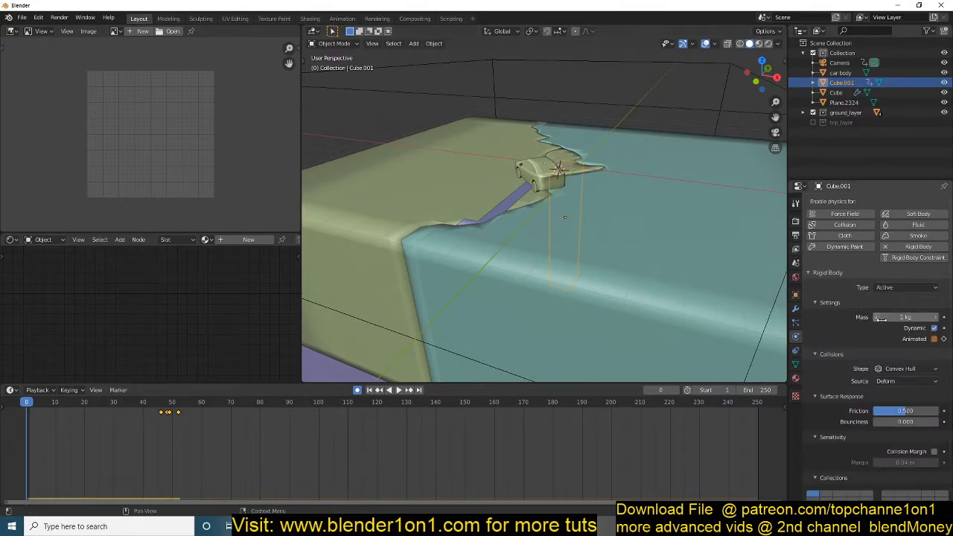
key(Return)
Replay the simulation from the start and examine the heavier cube and the ground chunk up to about frame 105
key(space)
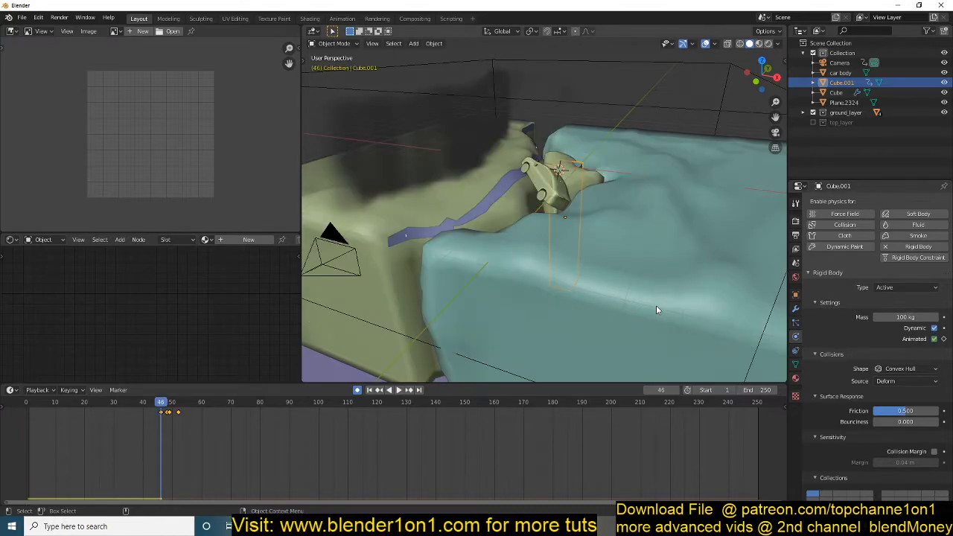
key(Down)
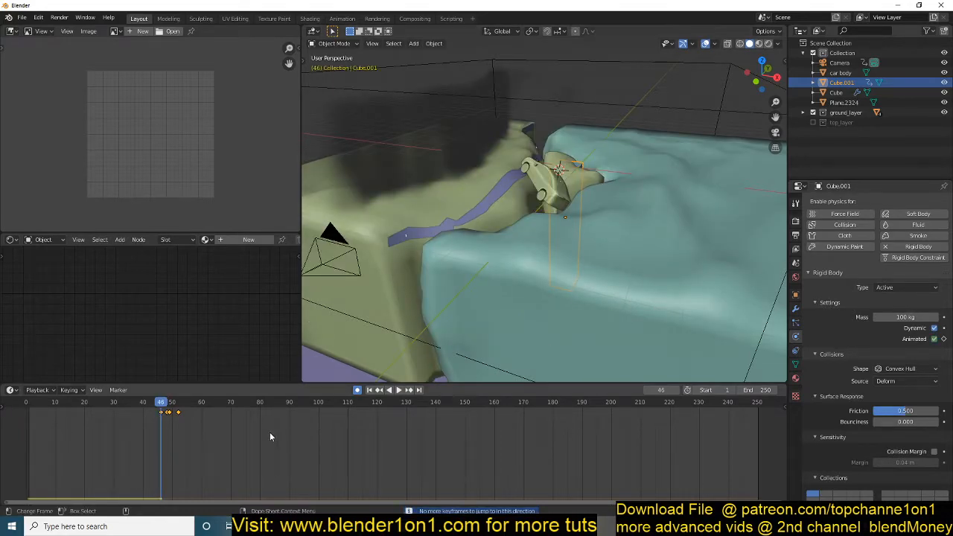
drag(162, 437, 28, 430)
key(space)
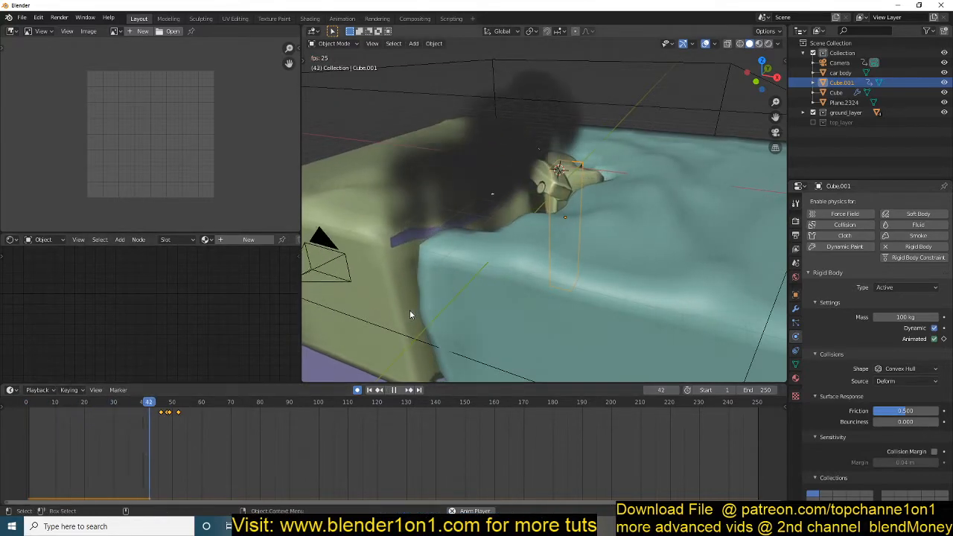
key(Escape)
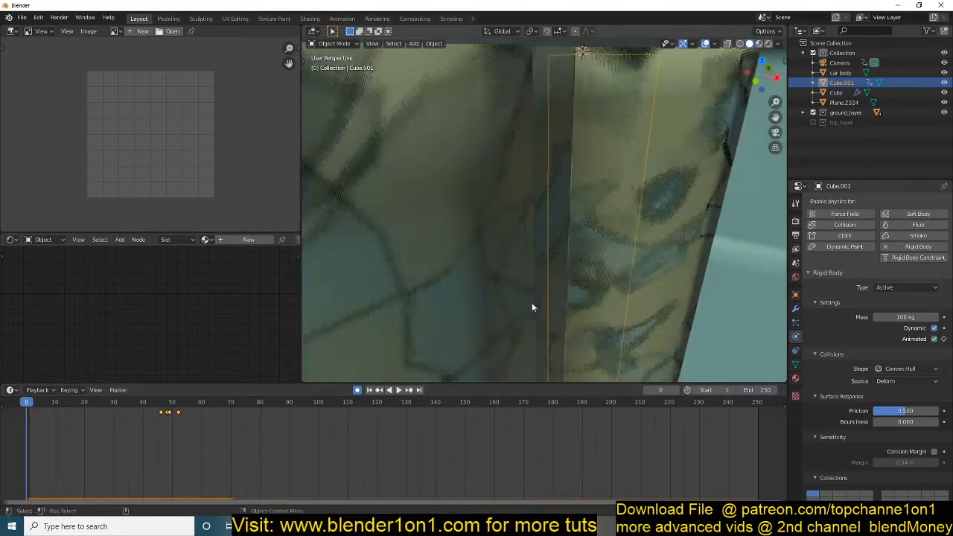
key(space)
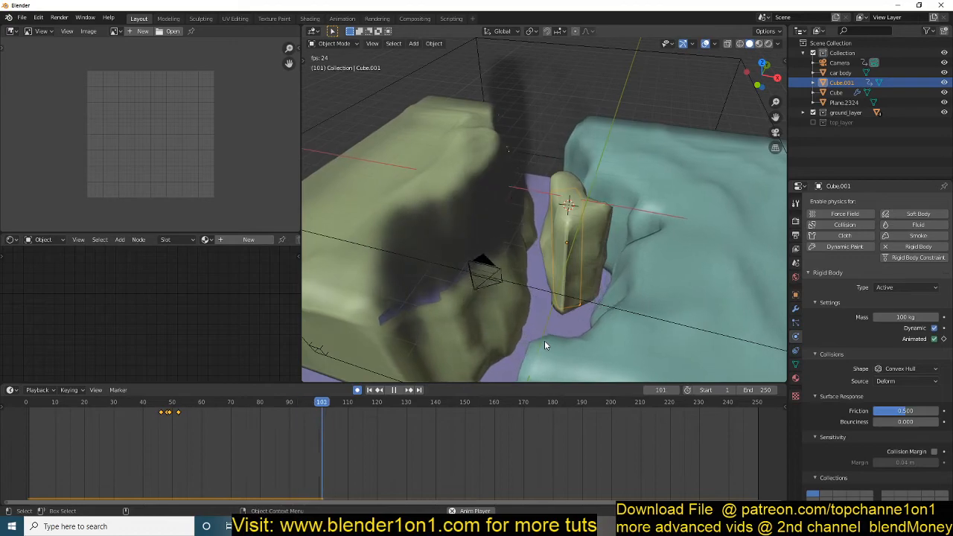
key(space)
middle_drag(547, 326, 572, 255)
middle_drag(572, 249, 553, 293)
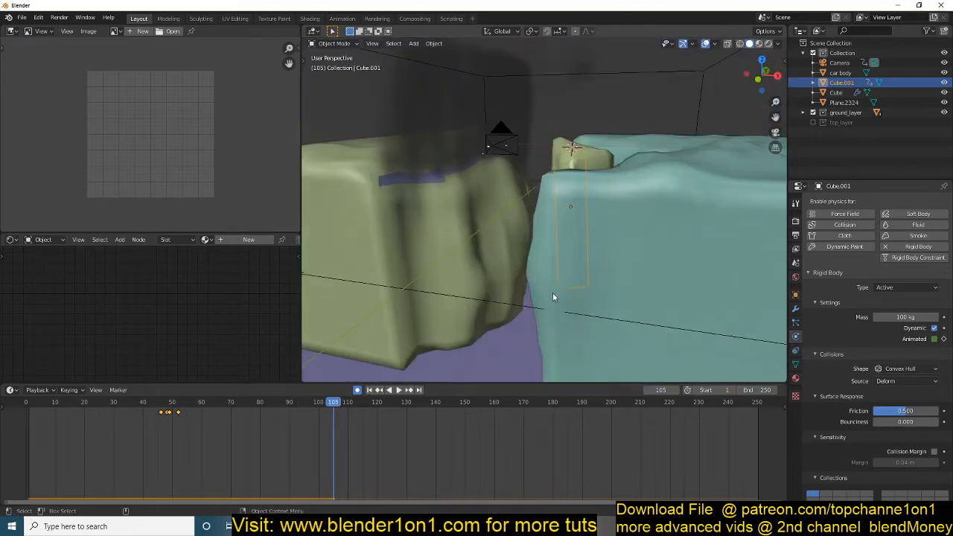
drag(74, 403, 24, 417)
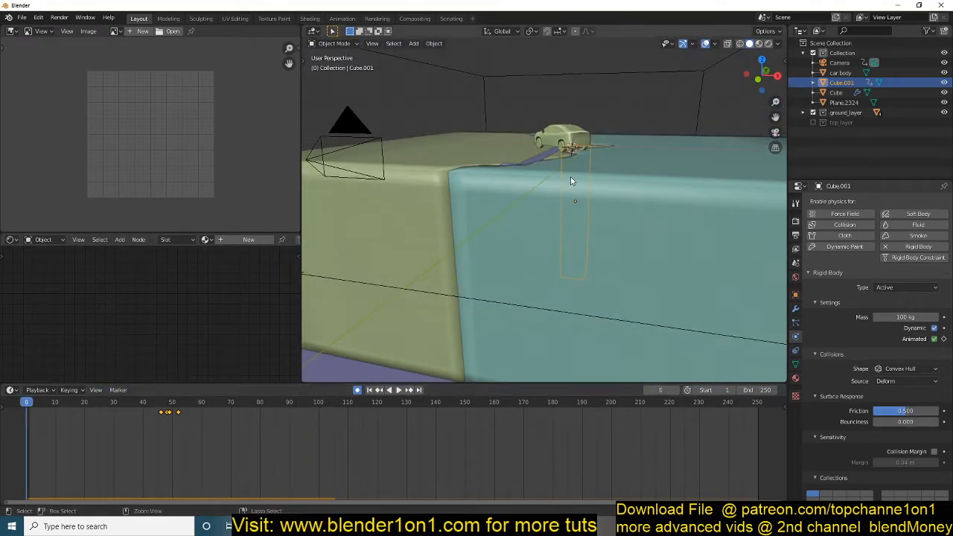
Show the cube's animation curves in the Graph Editor and delete its X, Y and Z Scale channels
key(ctrl+Tab)
click(10, 431)
scroll(11, 436, down, 2)
click(23, 464)
shift+click(27, 474)
shift+click(29, 482)
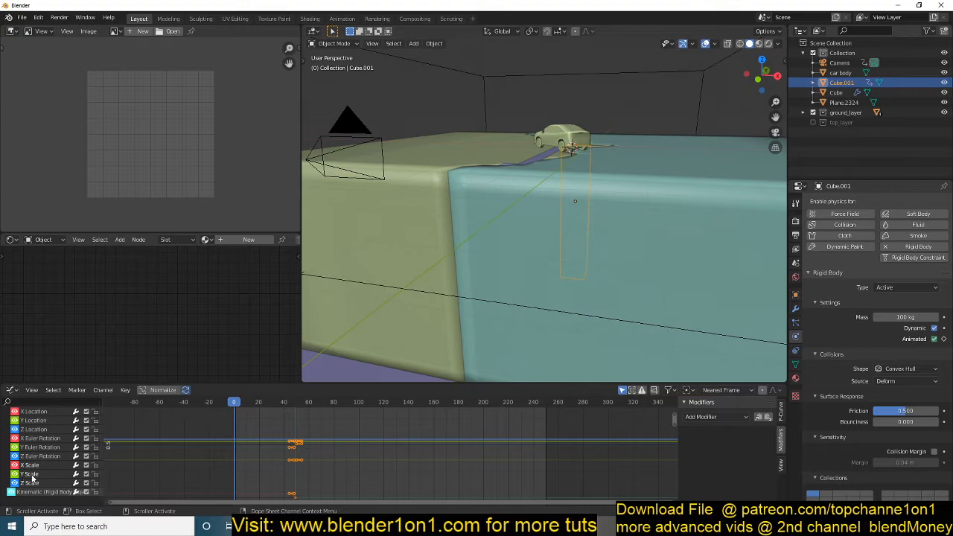
key(x)
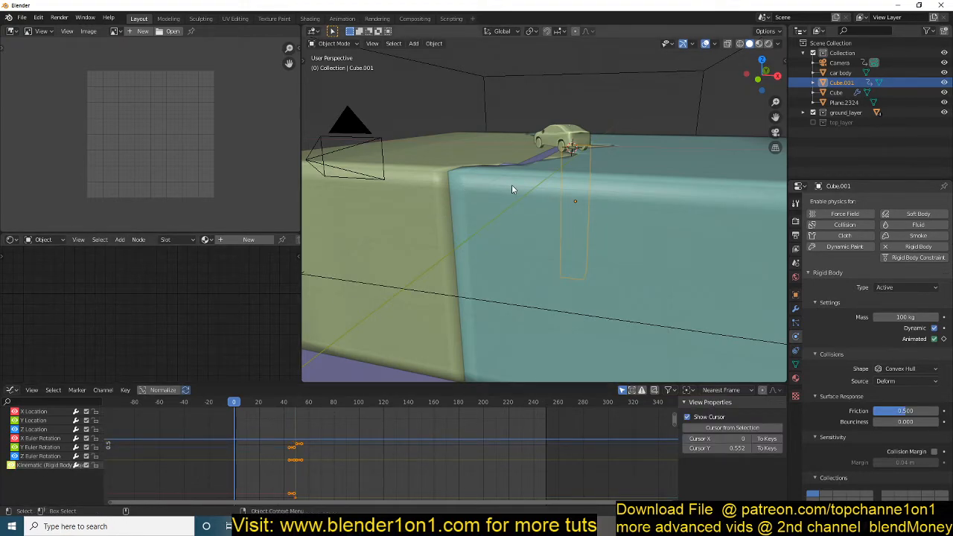
middle_drag(512, 189, 606, 208)
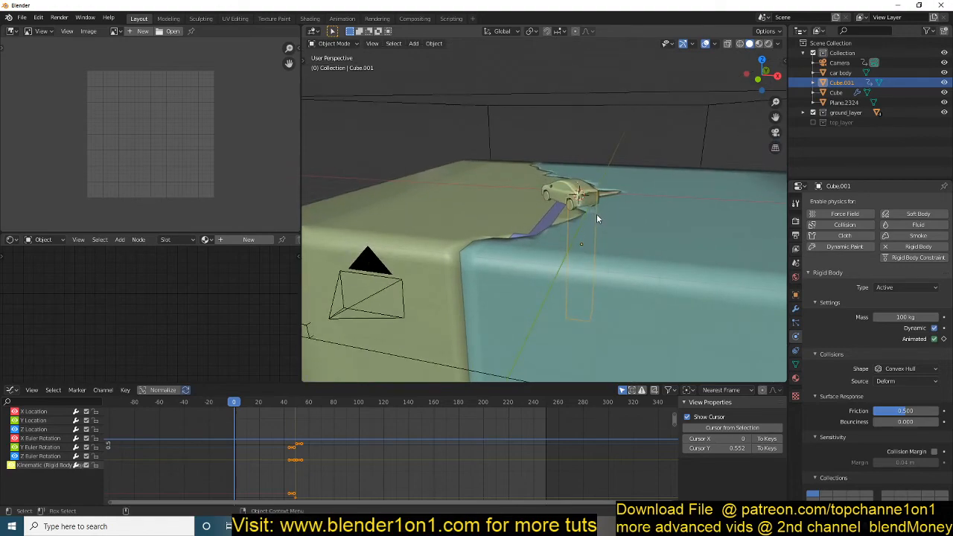